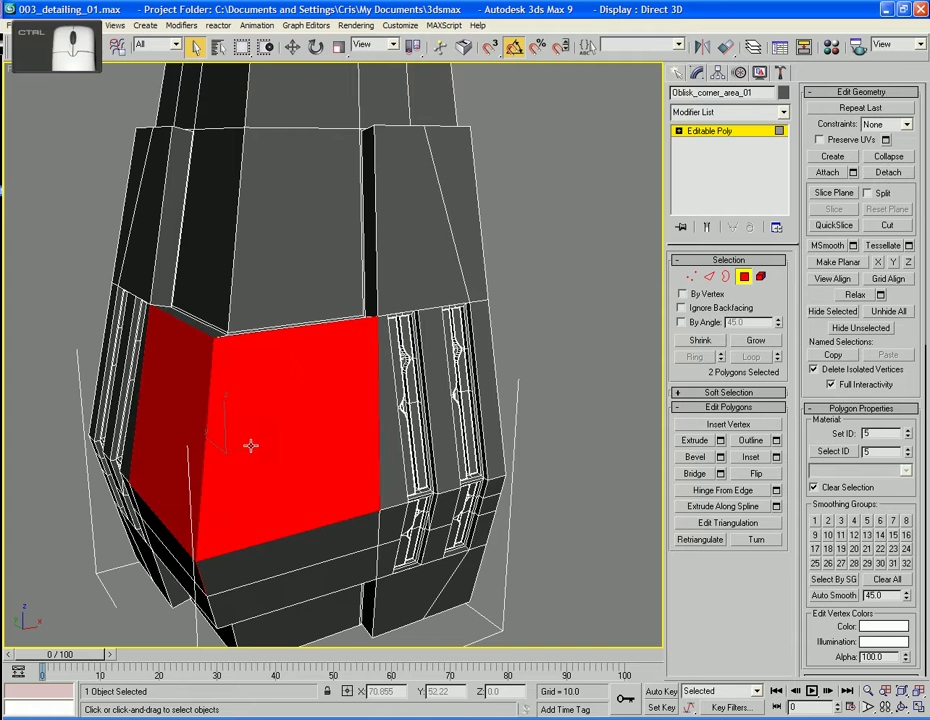
Clear the polygon selection and examine the recessed slot detailing beside the obelisk's front corner, with and without the edges shown
alt+middle_drag(269, 443, 605, 415)
ctrl+click(298, 413)
ctrl+click(176, 411)
click(531, 402)
scroll(605, 413, down, 5)
scroll(522, 416, up, 12)
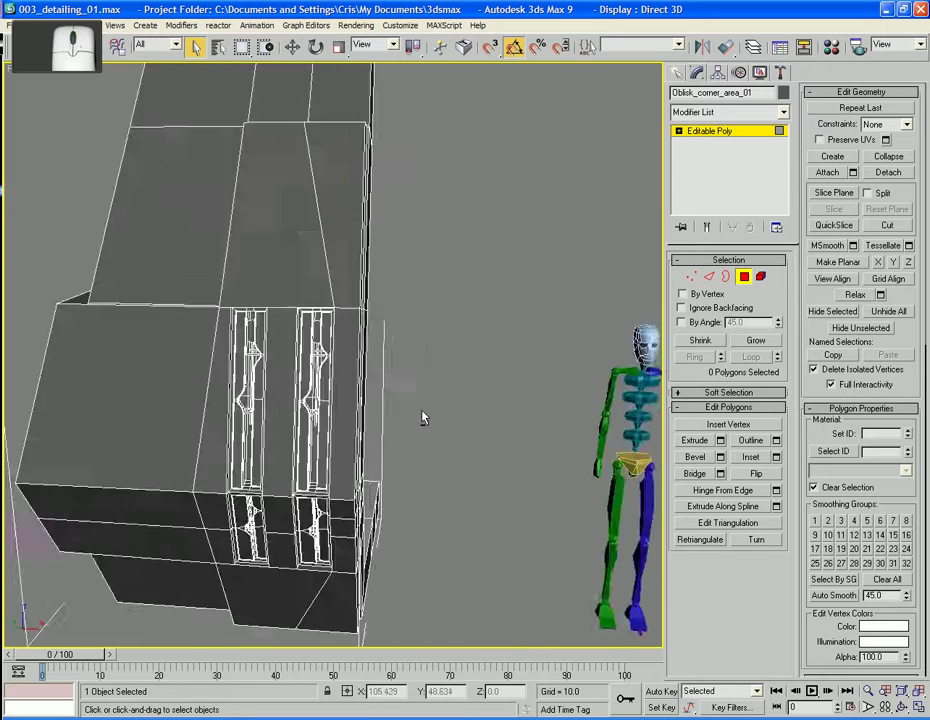
alt+middle_drag(421, 418, 484, 297)
scroll(484, 280, down, 4)
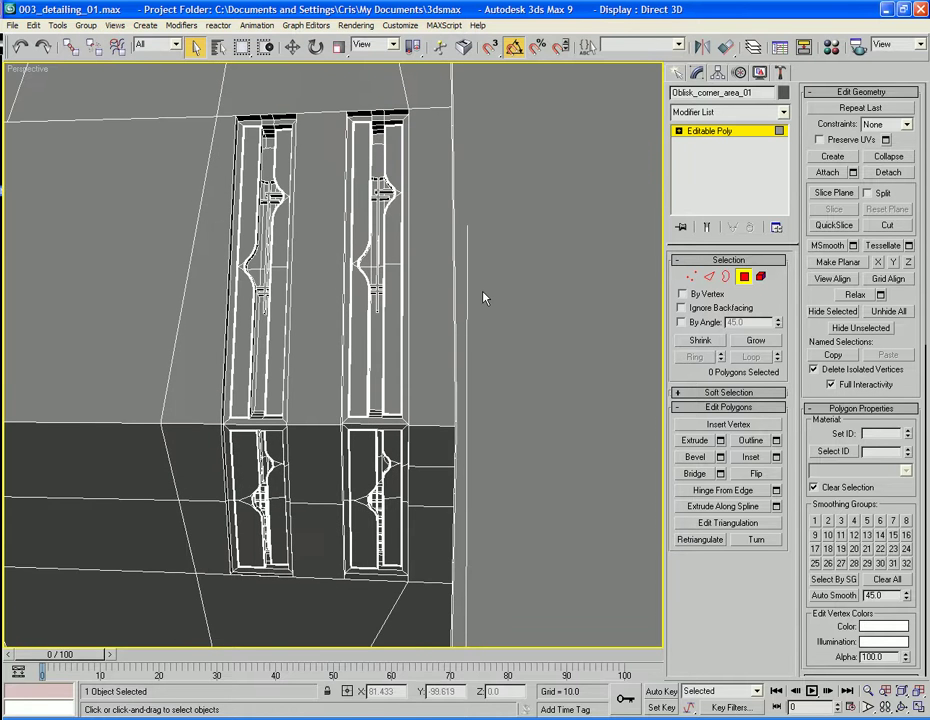
key(F3)
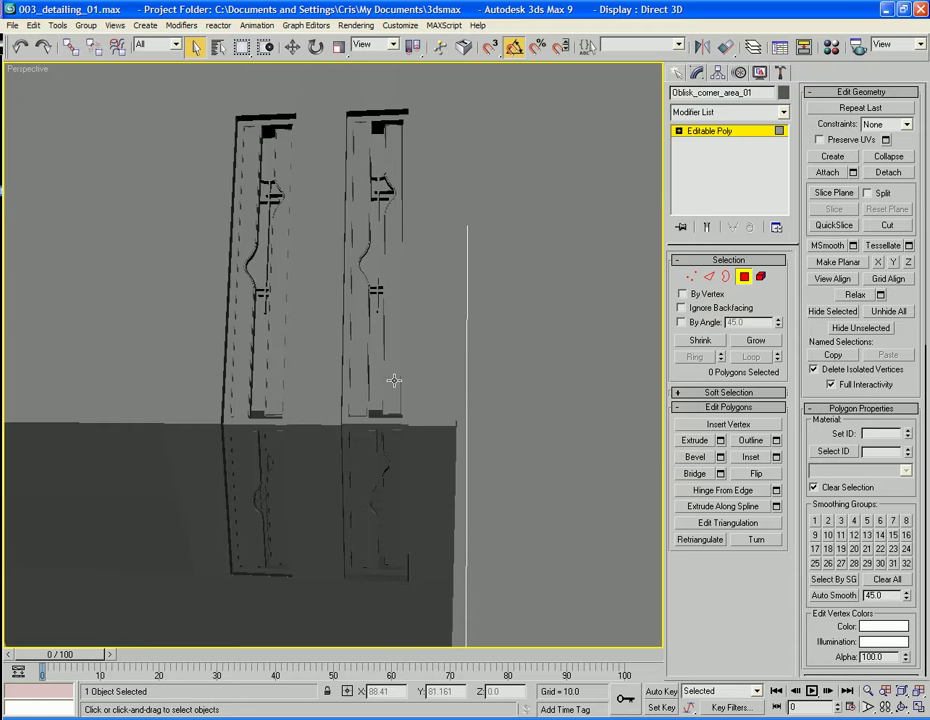
key(F4)
scroll(330, 420, down, 3)
alt+middle_drag(330, 420, 493, 397)
scroll(351, 404, up, 6)
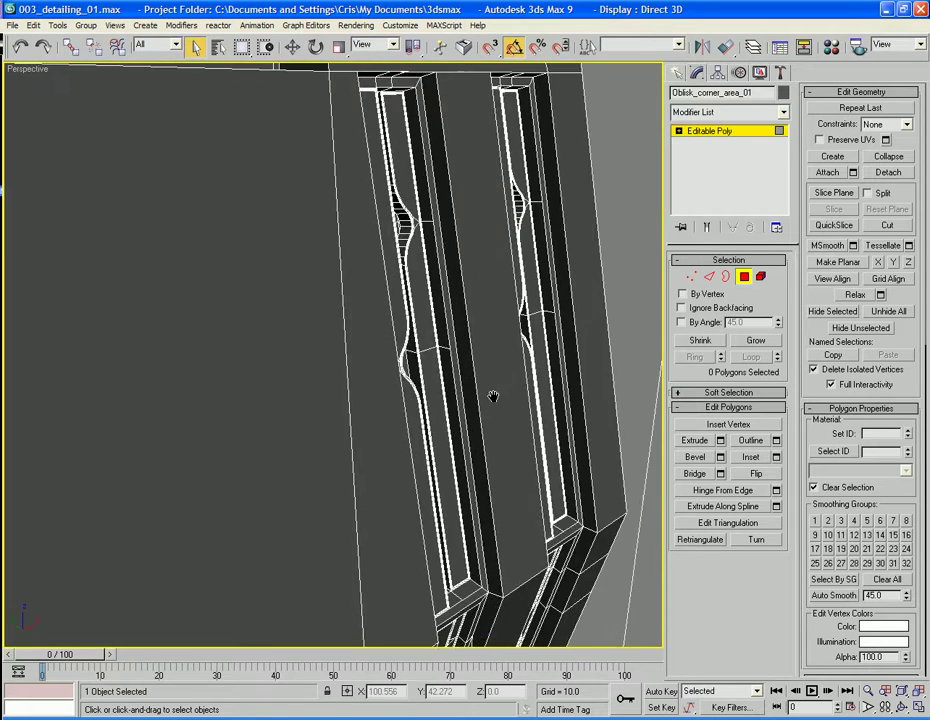
scroll(493, 397, down, 3)
click(374, 384)
alt+middle_drag(374, 384, 374, 415)
scroll(374, 415, up, 3)
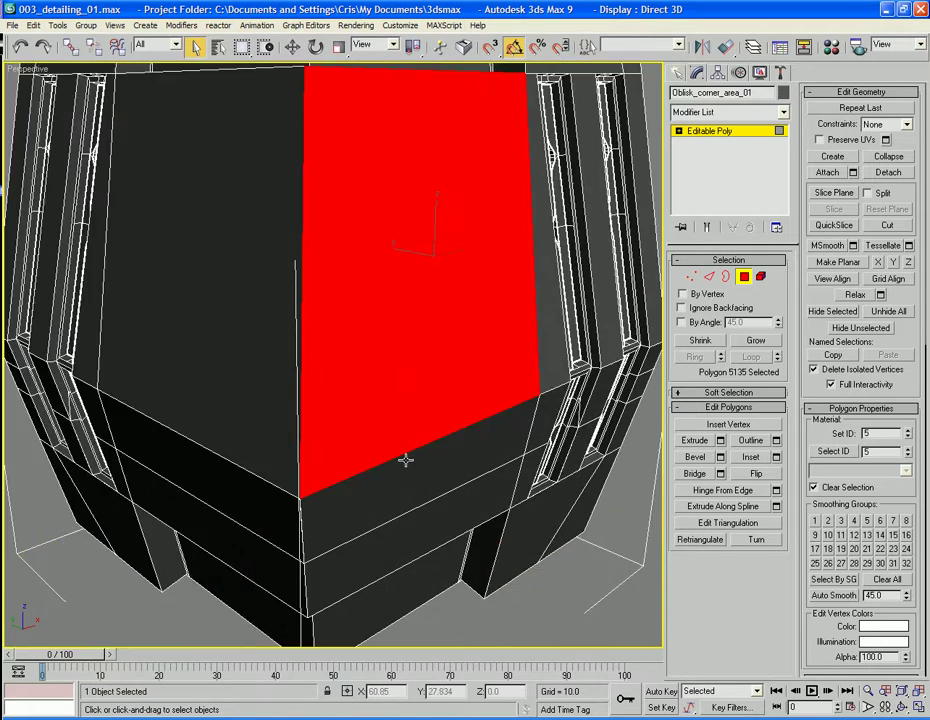
ctrl+click(409, 532)
scroll(409, 535, down, 3)
mouse_move(399, 525)
alt+middle_down()
mouse_move(385, 508)
mouse_move(322, 515)
mouse_move(394, 525)
alt+middle_up()
scroll(306, 595, up, 3)
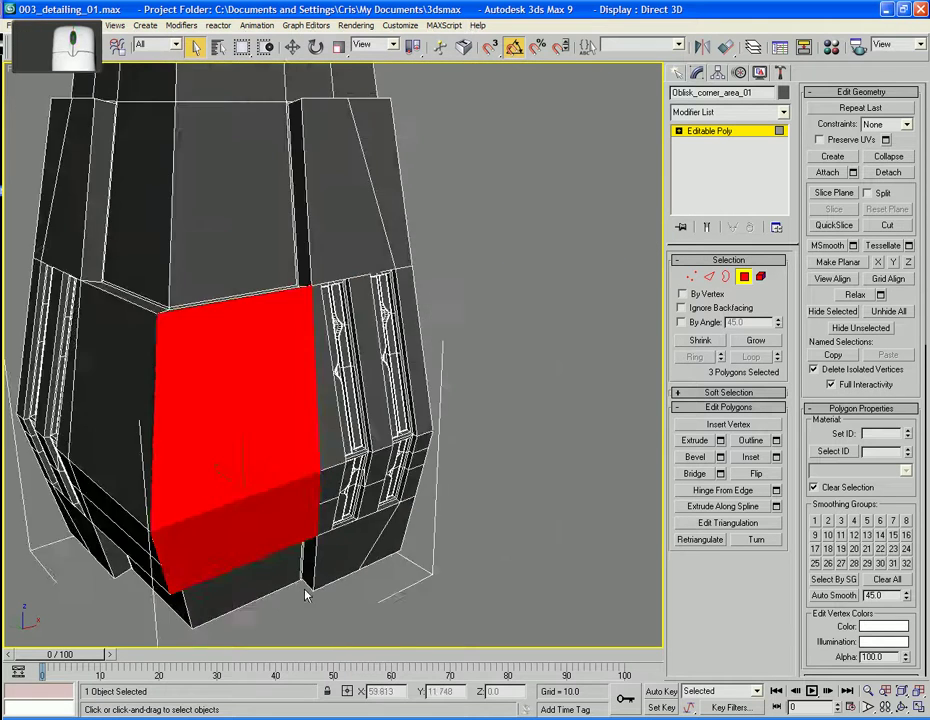
scroll(306, 595, down, 4)
alt+middle_drag(307, 596, 321, 572)
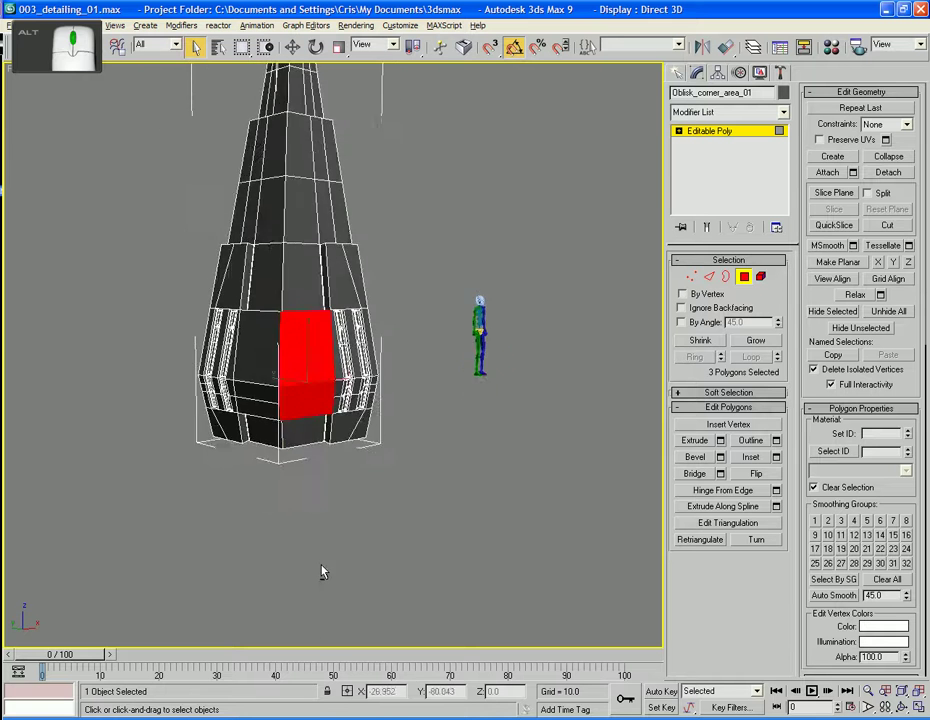
scroll(320, 567, up, 5)
click(298, 438)
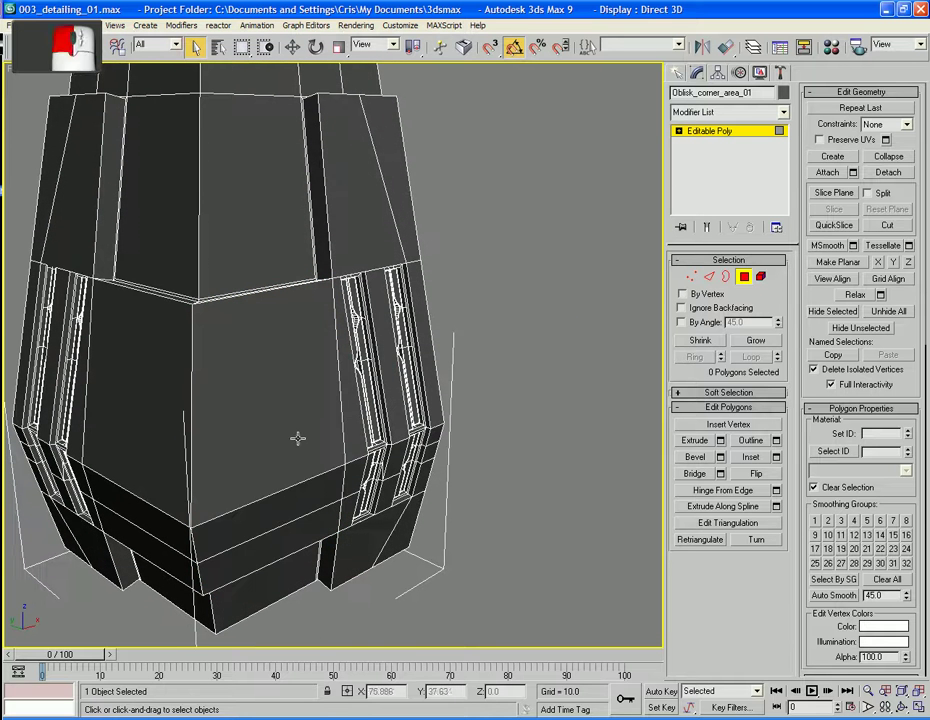
click(324, 532)
ctrl+click(322, 452)
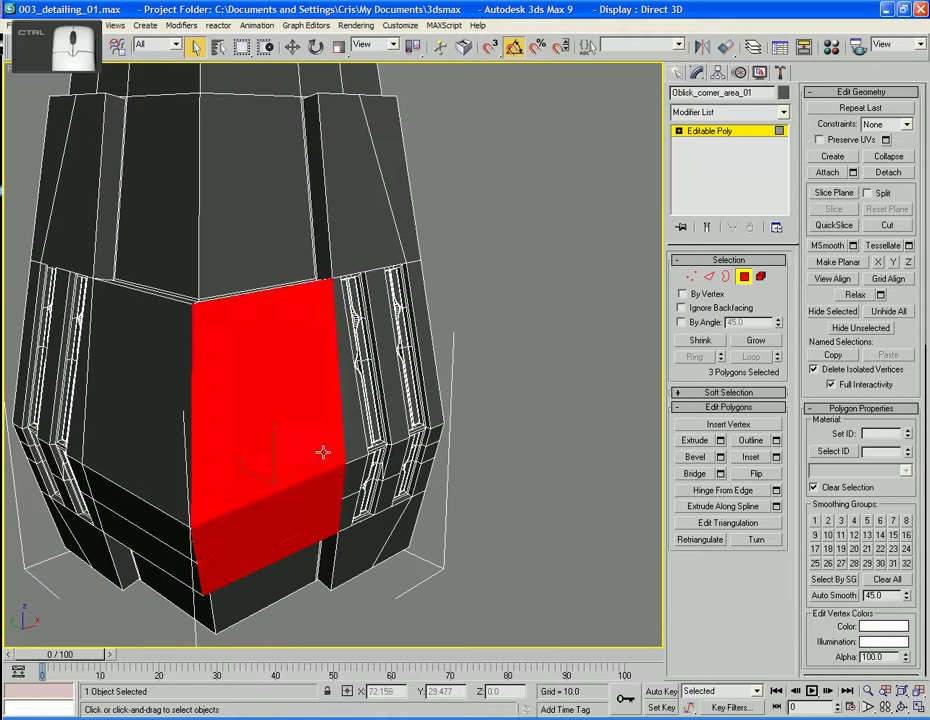
alt+middle_drag(322, 452, 380, 503)
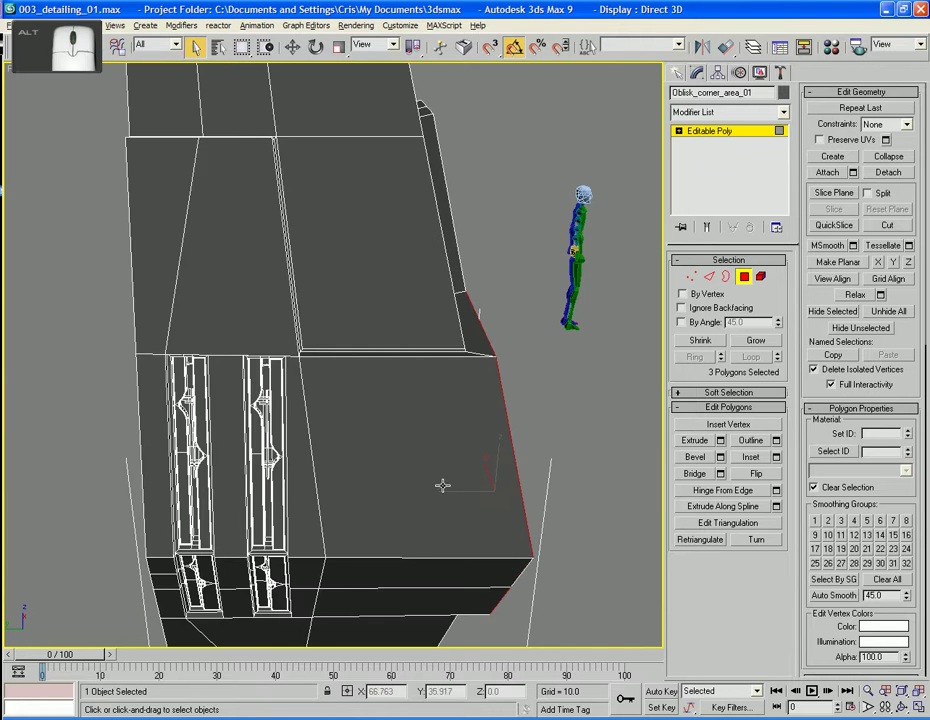
click(521, 473)
mouse_move(521, 473)
alt+middle_down()
mouse_move(563, 450)
mouse_move(520, 435)
mouse_move(492, 471)
mouse_move(506, 488)
alt+middle_up()
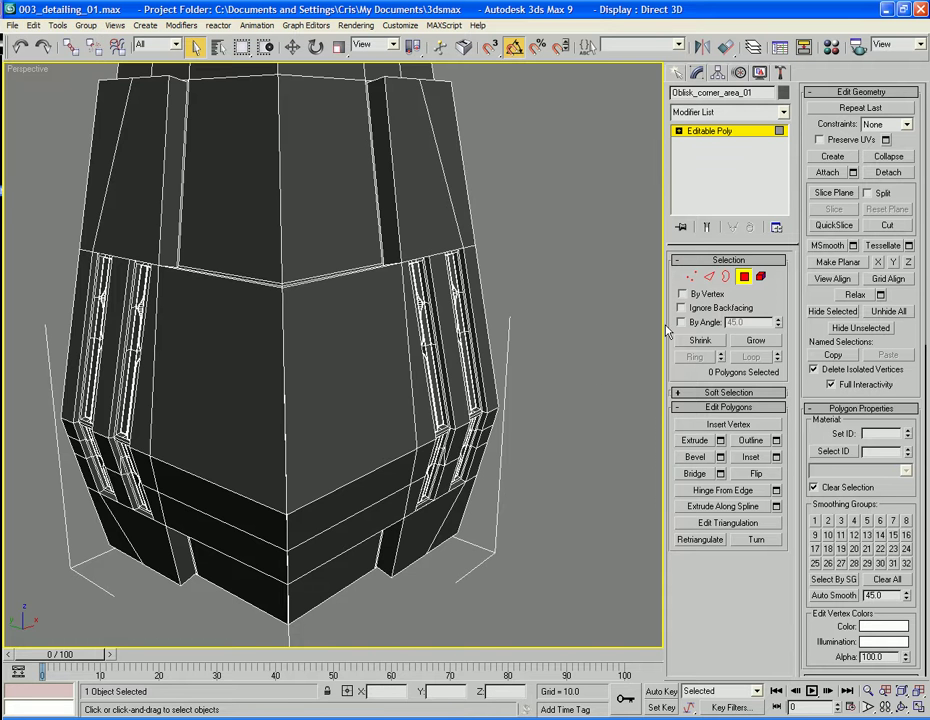
alt+middle_drag(592, 372, 338, 275)
scroll(472, 362, up, 4)
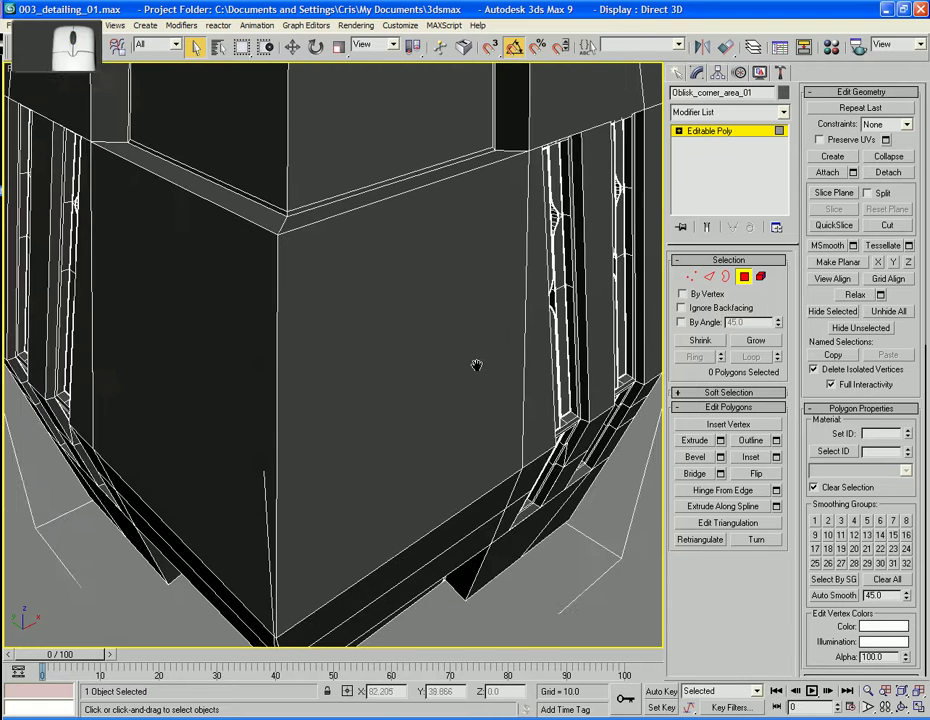
Select the large polygon beside the obelisk's front corner edge together with the two narrow polygons directly below it
click(744, 277)
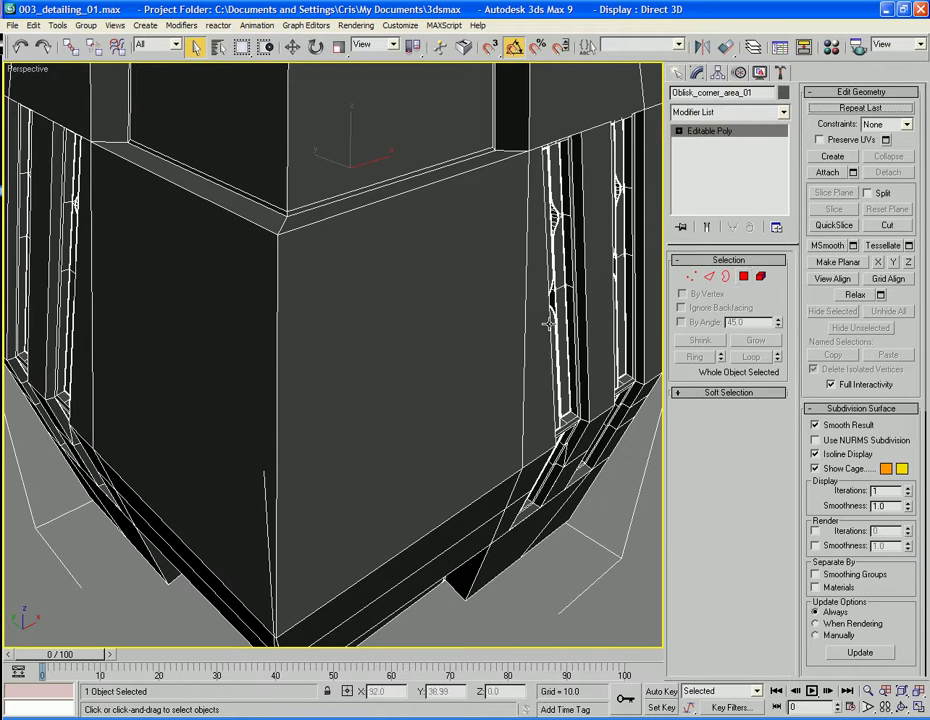
click(744, 277)
click(500, 370)
alt+middle_drag(459, 490, 461, 370)
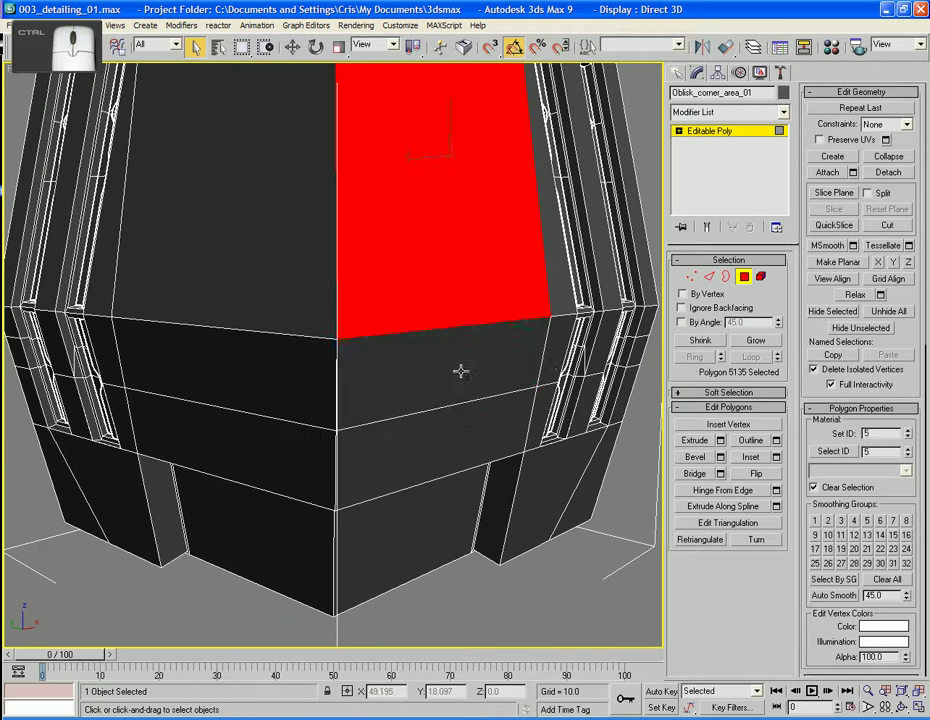
ctrl+click(461, 370)
ctrl+click(457, 428)
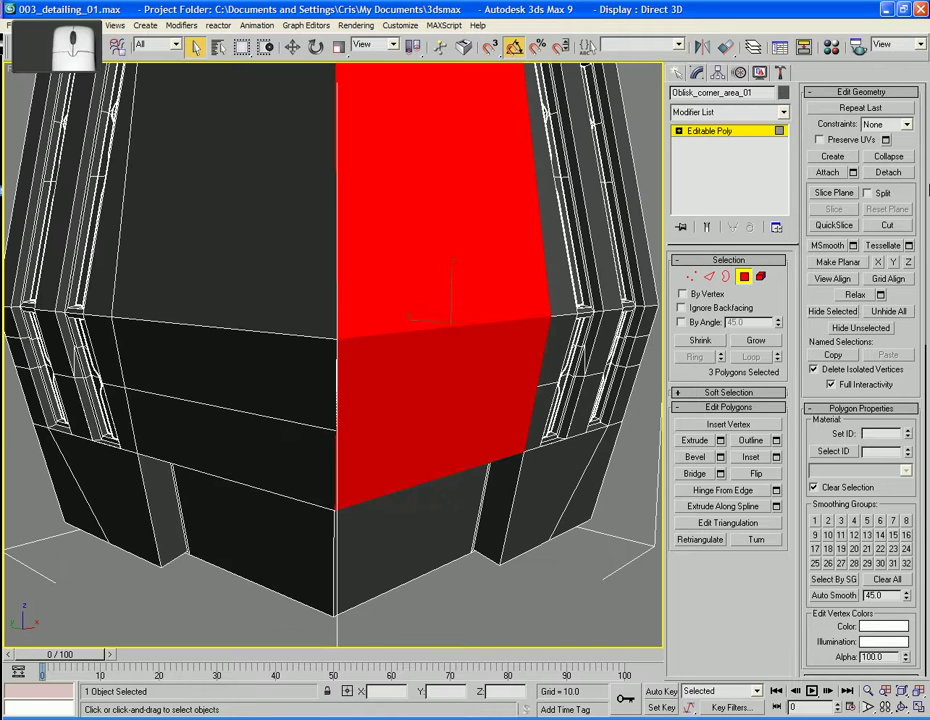
Detach the selected polygons as a clone named Worksurface
click(882, 173)
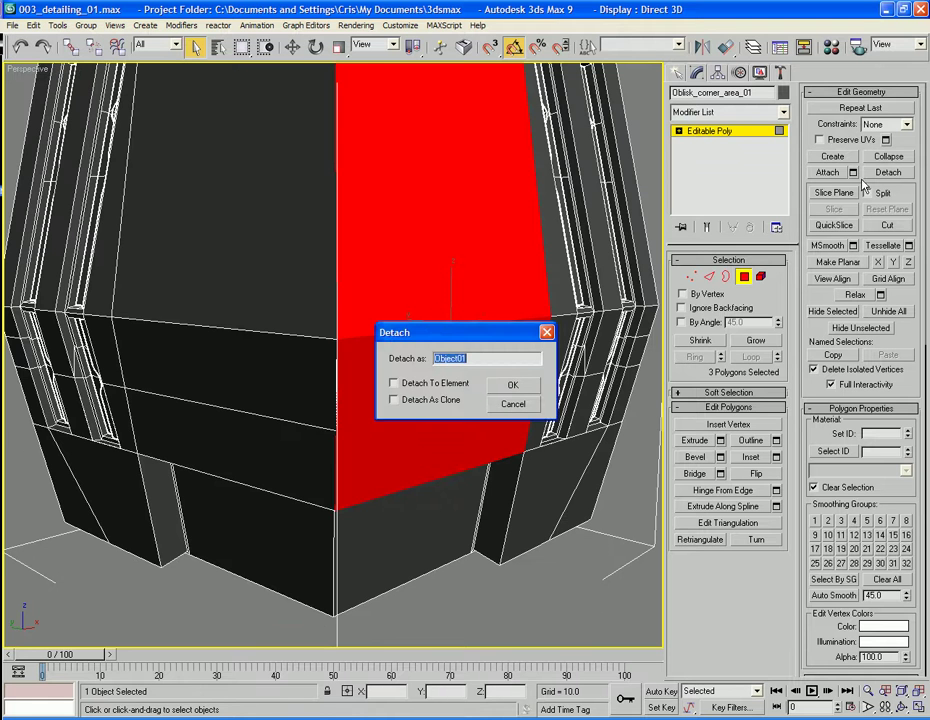
click(435, 402)
double_click(499, 362)
text(Worksurface)
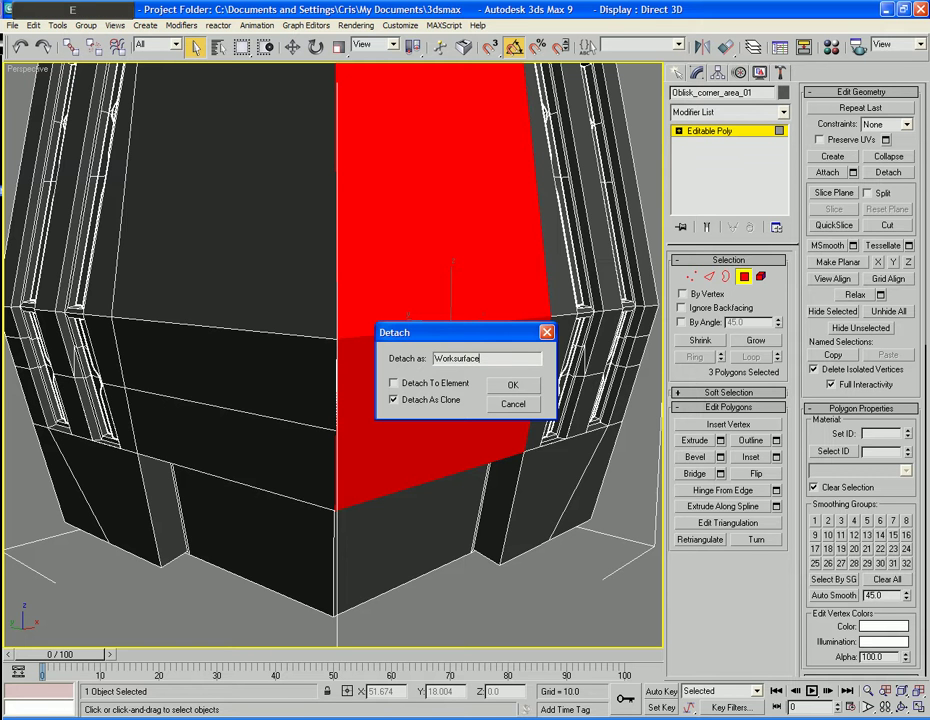
click(507, 403)
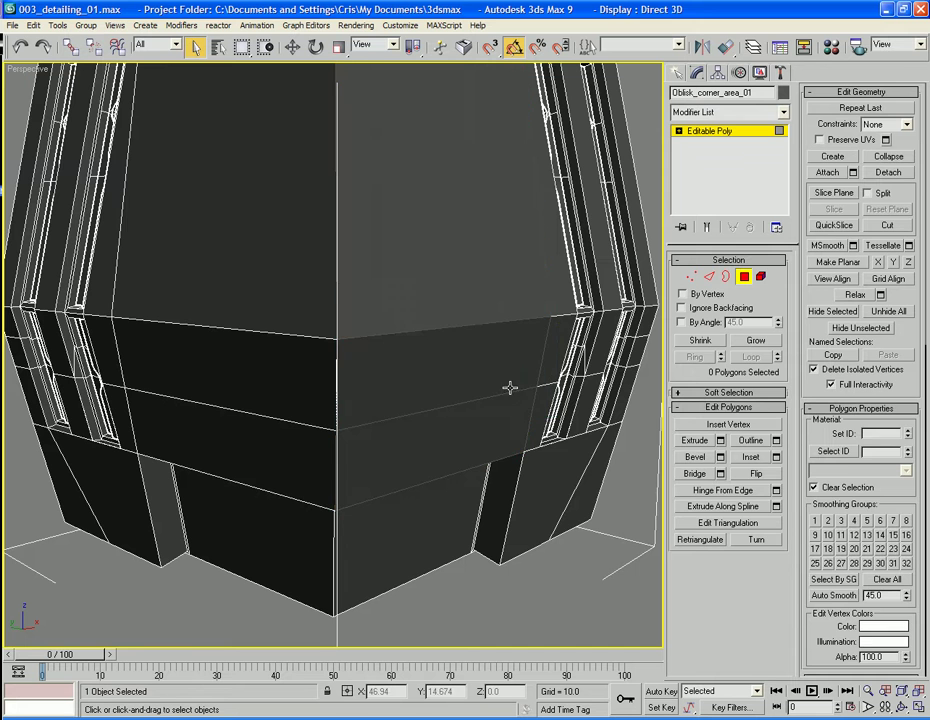
Leave polygon editing, check the scene's object list for the clone, and select the Worksurface object on the obelisk
click(744, 276)
key(h)
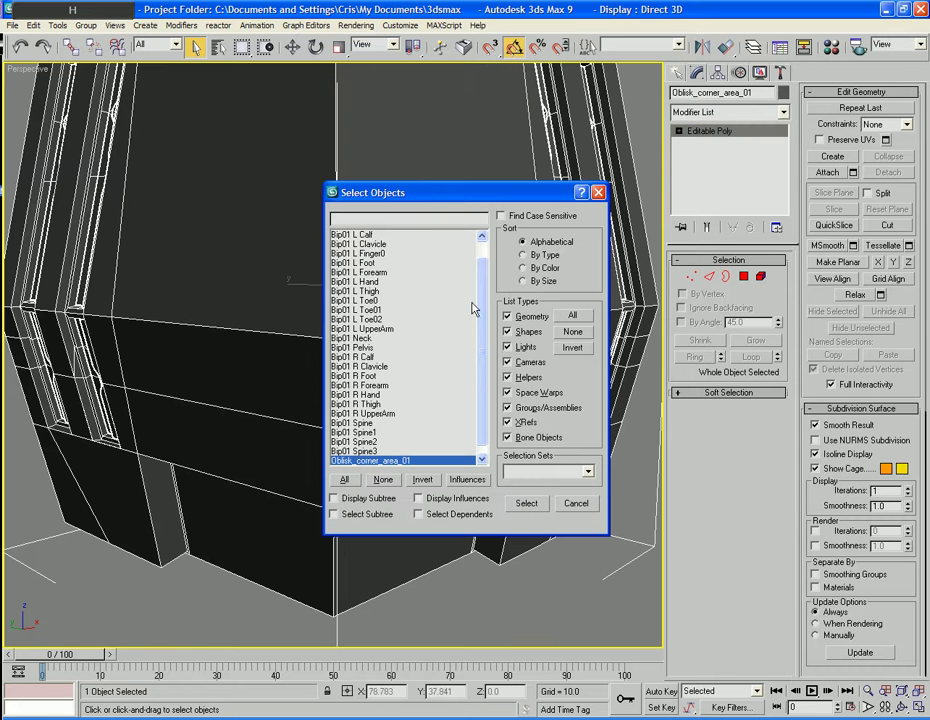
scroll(485, 408, down, 1)
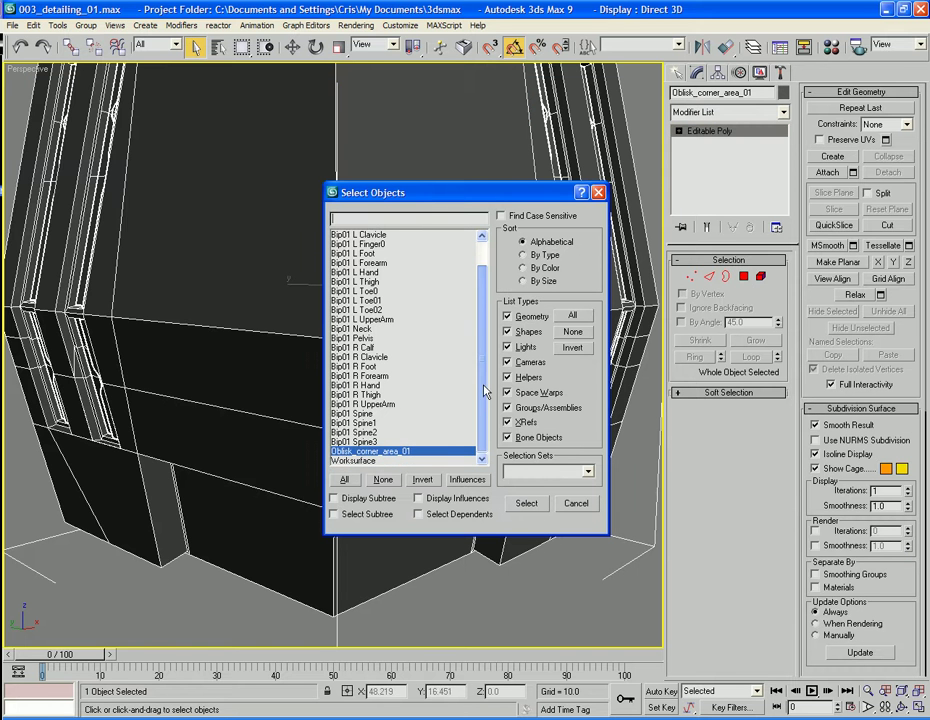
scroll(484, 266, up, 3)
click(576, 503)
click(571, 556)
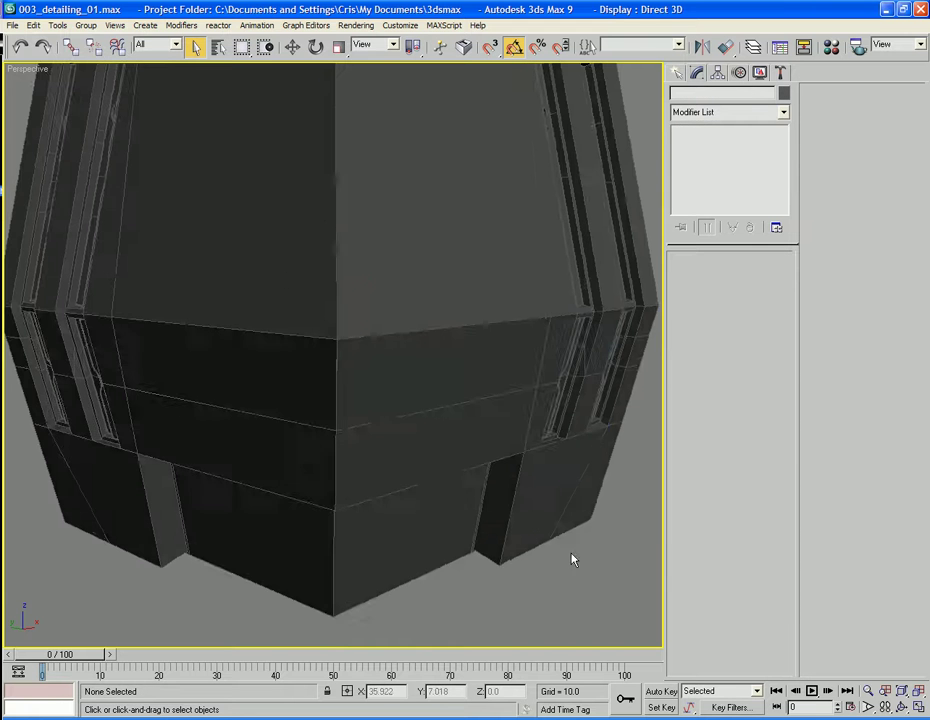
alt+middle_drag(494, 486, 446, 384)
click(446, 384)
scroll(447, 386, down, 5)
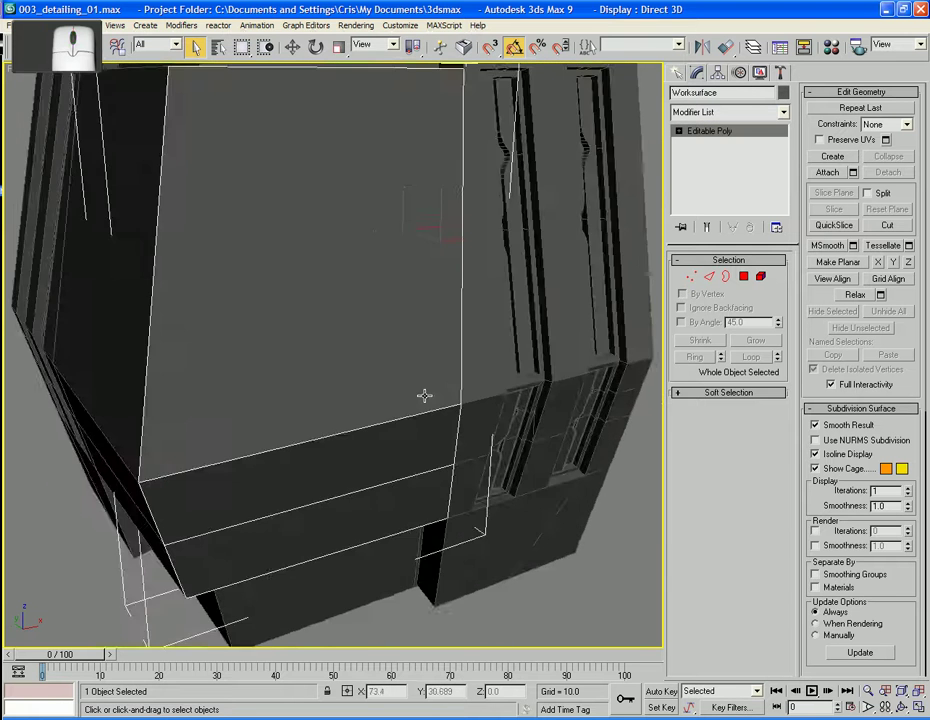
Move Worksurface outward along its local Y axis so it sits clear in front of the obelisk
key(w)
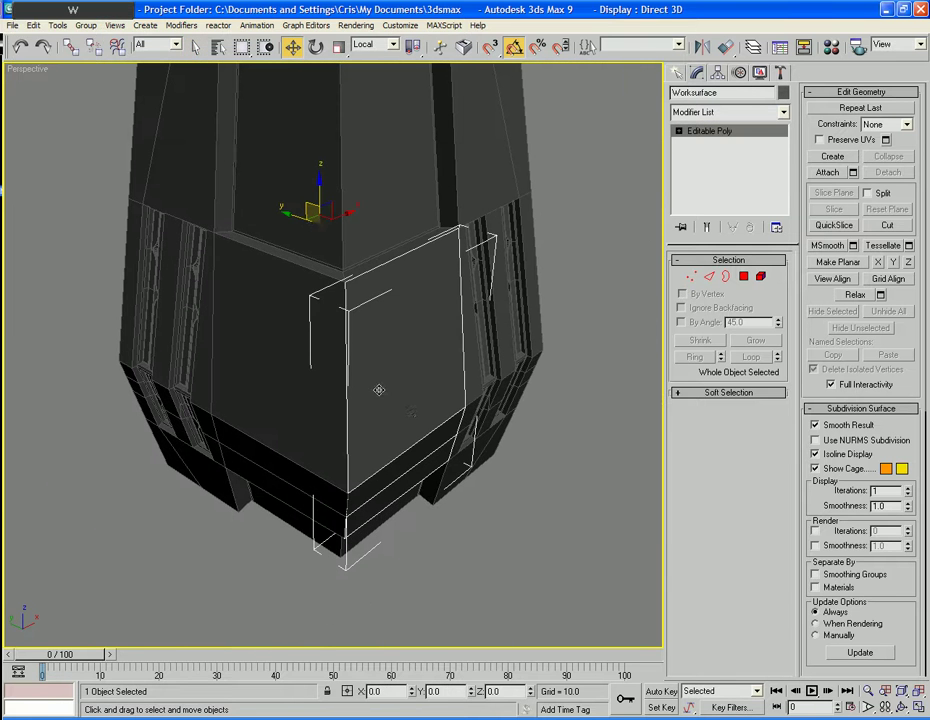
drag(286, 222, 369, 280)
middle_drag(369, 280, 310, 272)
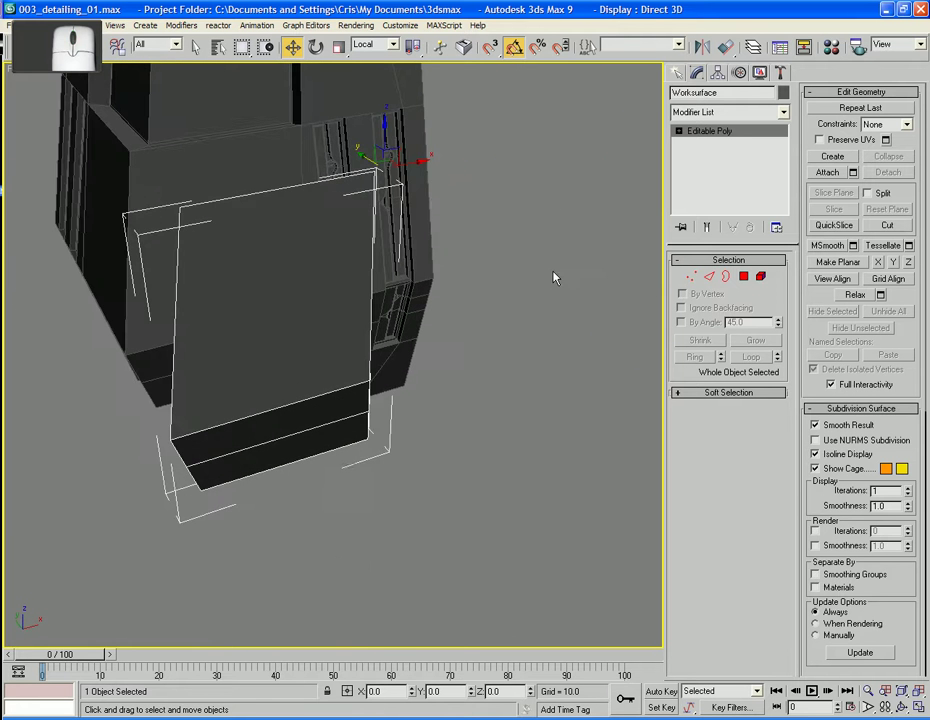
alt+middle_drag(458, 295, 520, 292)
click(744, 277)
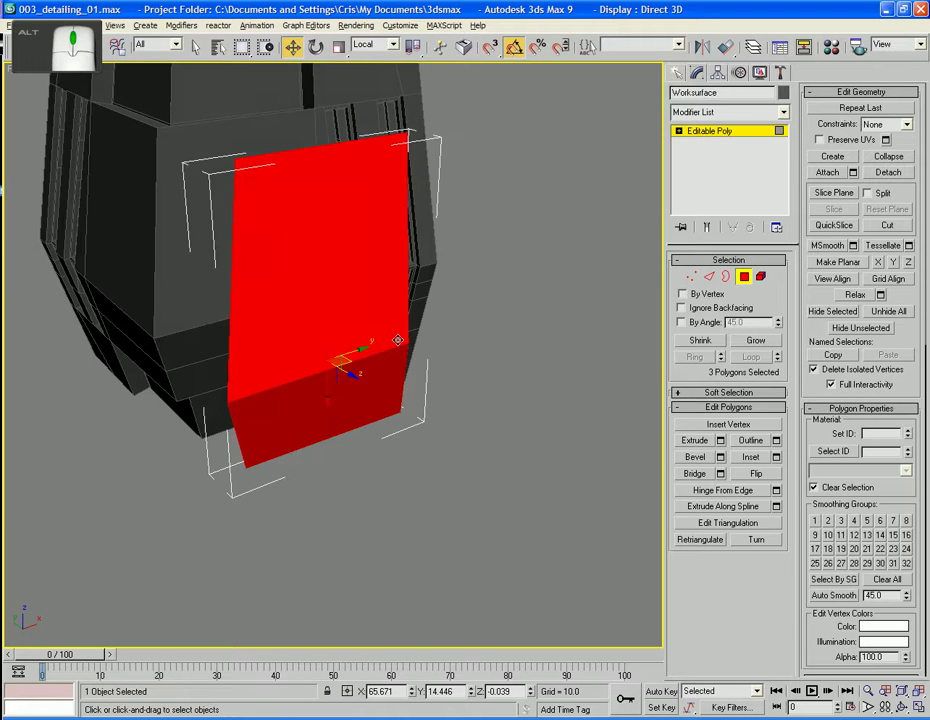
click(421, 515)
alt+middle_drag(421, 515, 414, 483)
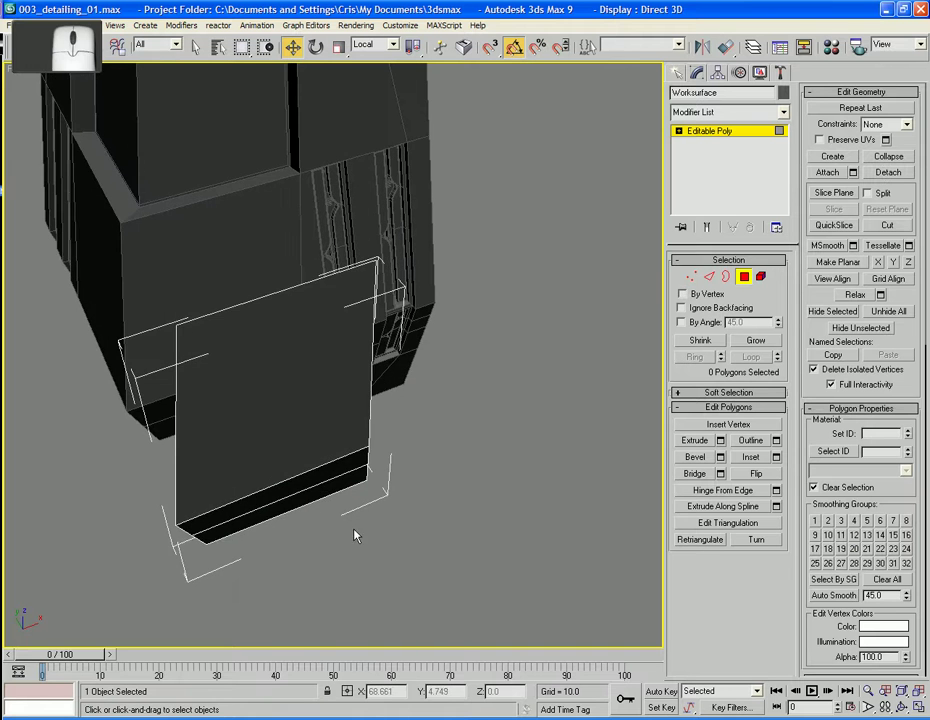
drag(278, 562, 270, 266)
alt+middle_drag(280, 359, 298, 415)
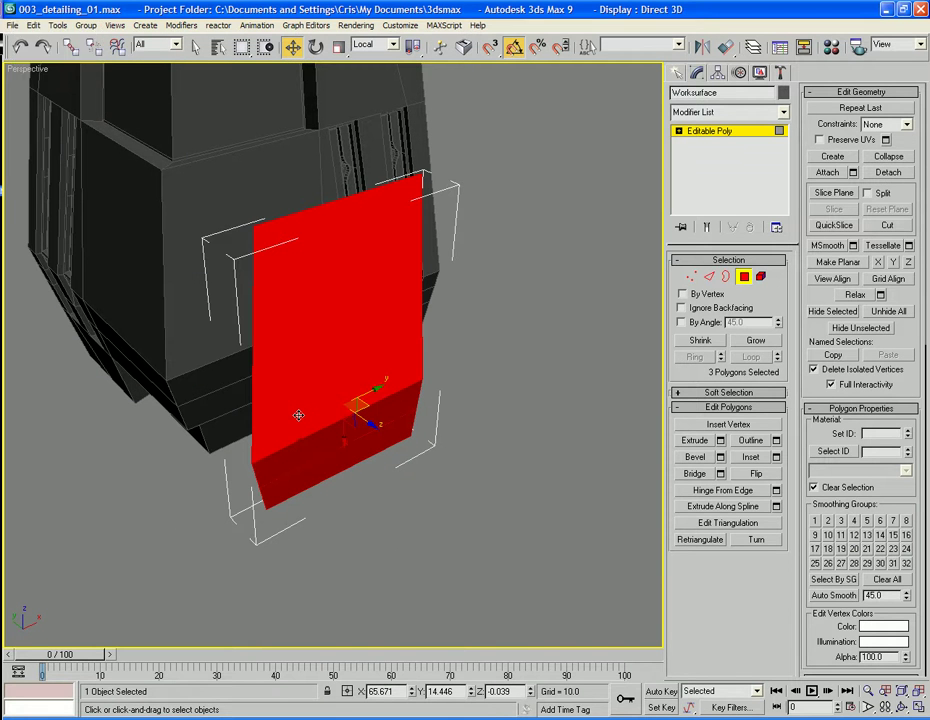
click(776, 457)
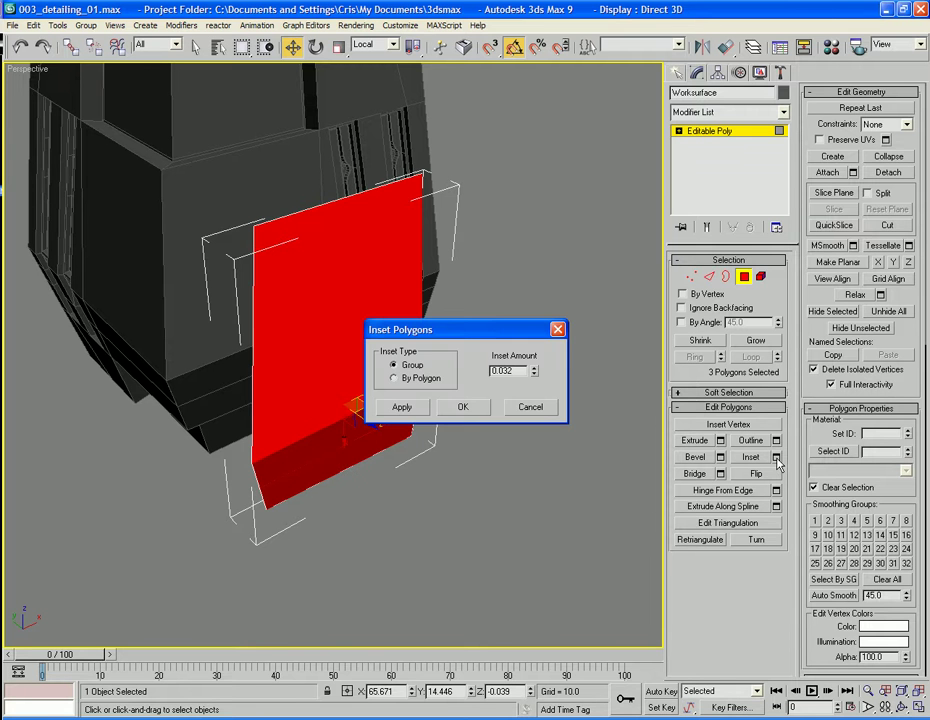
click(530, 407)
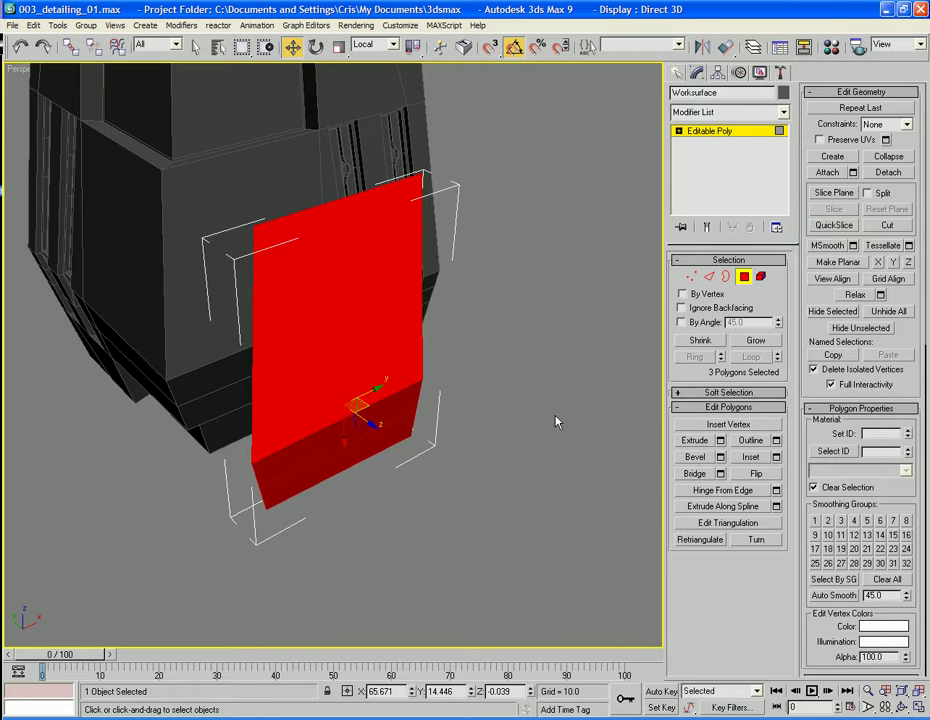
Connect Worksurface's four horizontal edges with three segments, dividing the panel into vertical strips
click(708, 277)
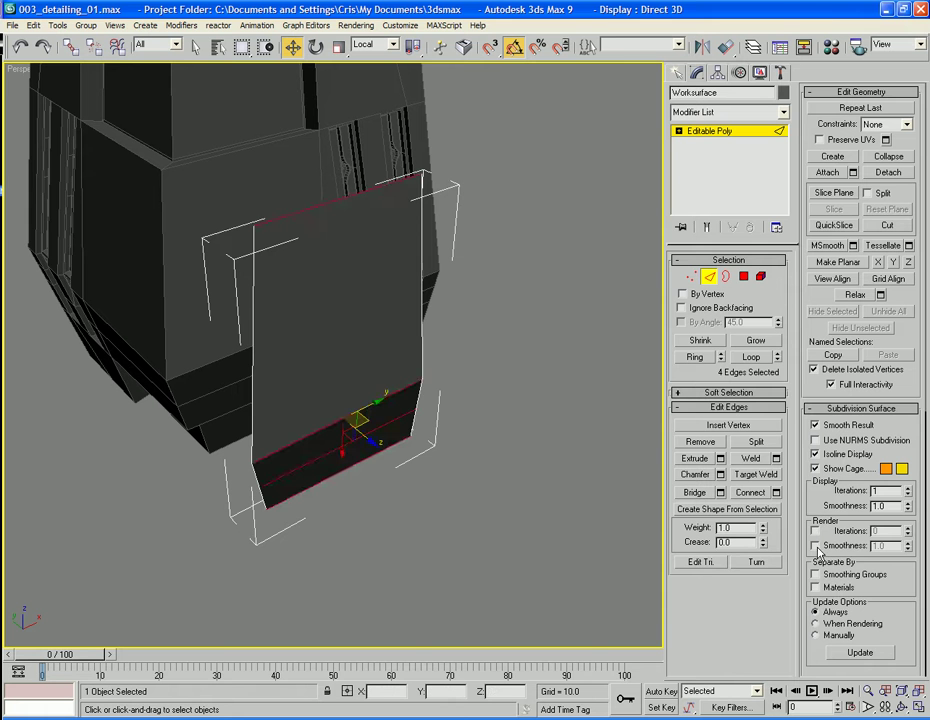
click(776, 493)
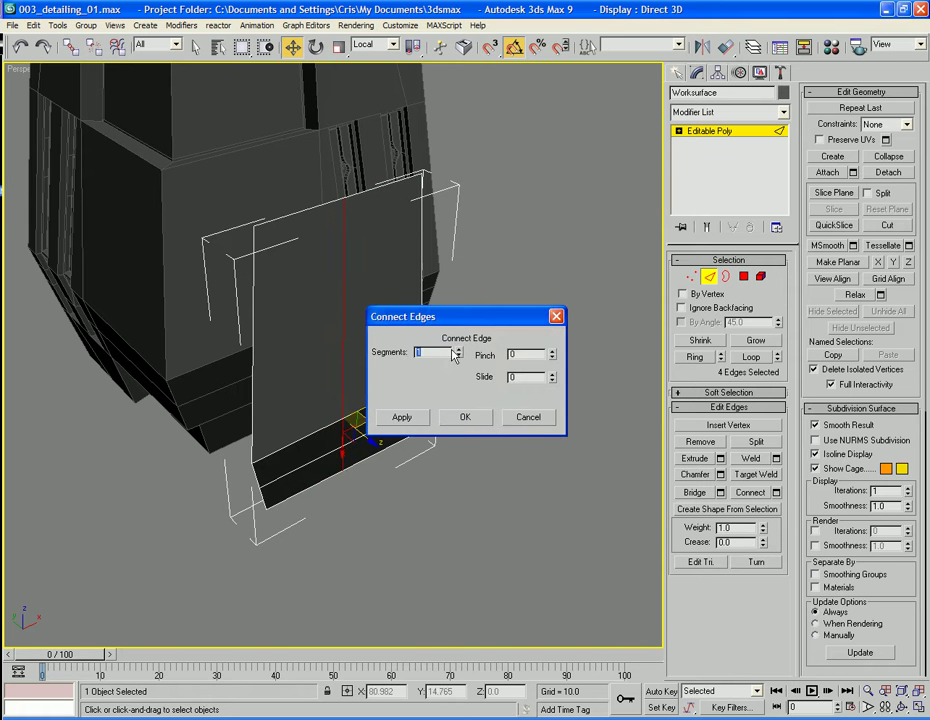
click(467, 425)
alt+middle_drag(394, 432, 308, 452)
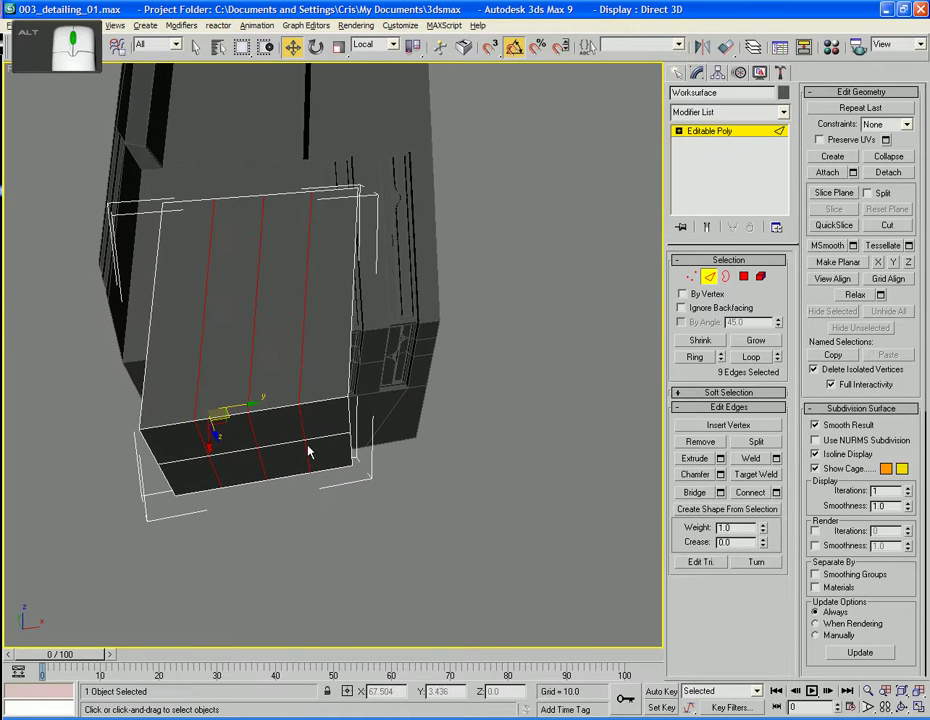
Scale Worksurface's nine dividing edges along their local Y axis to change their slant, keeping them selected
click(339, 50)
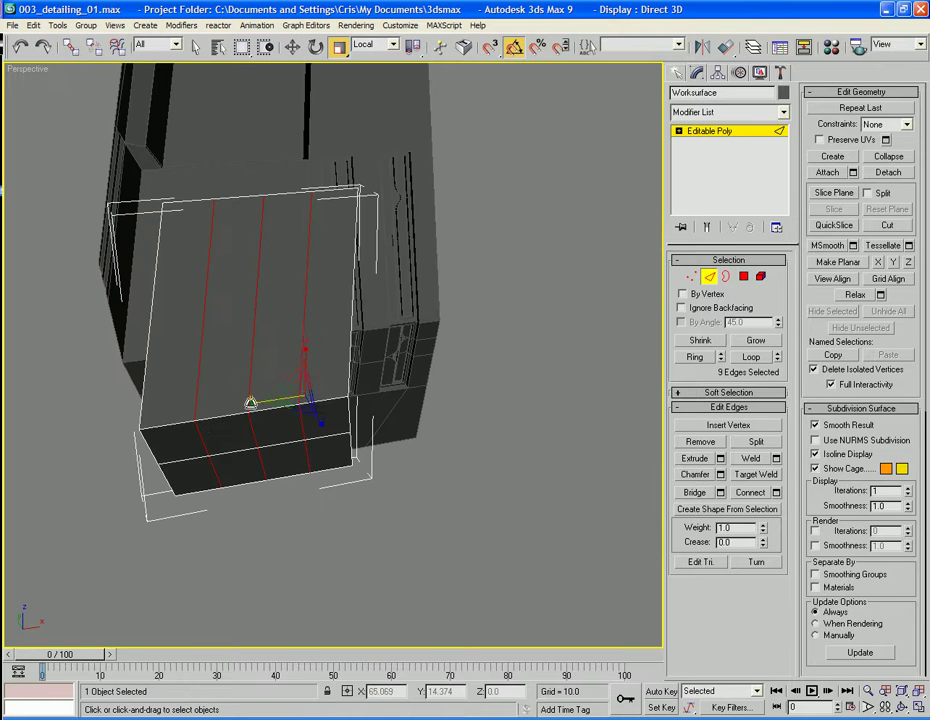
drag(251, 403, 463, 389)
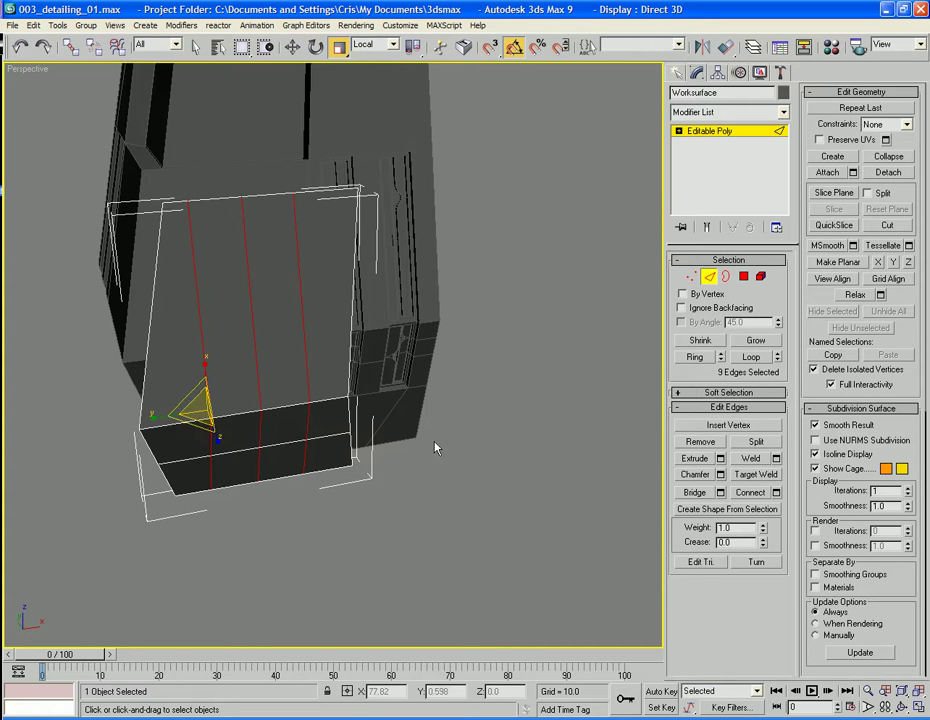
click(409, 498)
alt+middle_drag(409, 498, 436, 536)
key(ctrl+z)
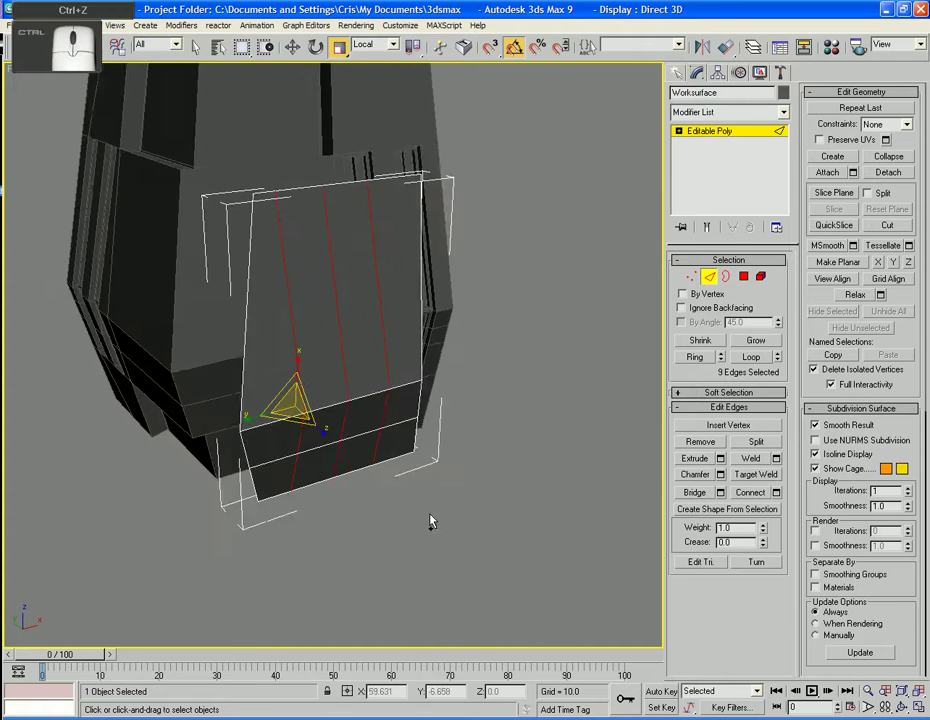
mouse_move(430, 470)
alt+middle_down()
mouse_move(427, 443)
mouse_move(430, 455)
alt+middle_up()
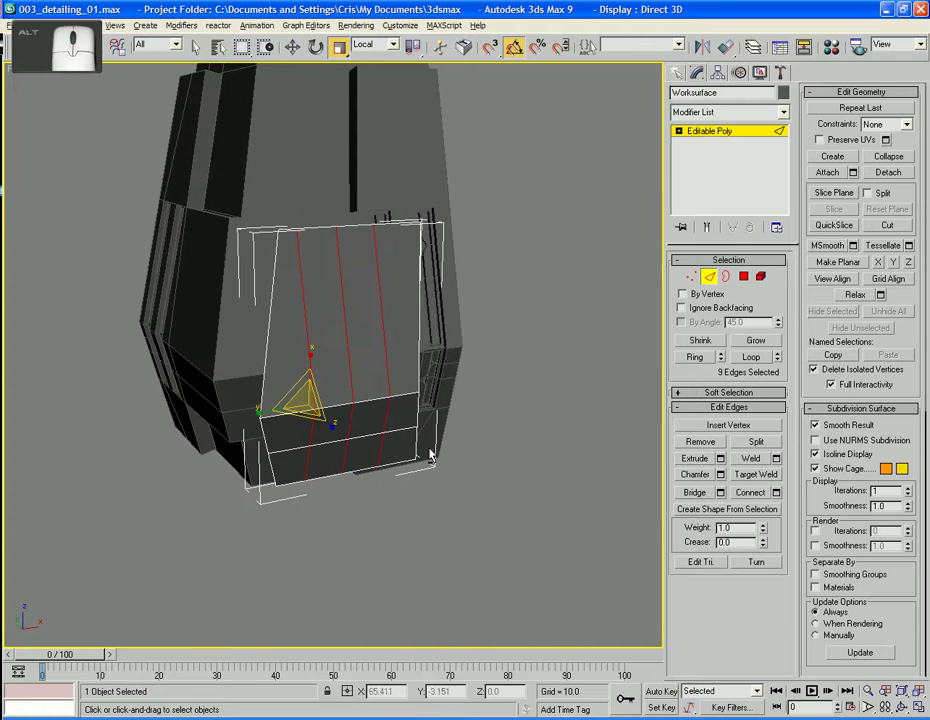
Chamfer the dividing edges wide enough to leave three broad strips separated by narrow gaps
click(708, 472)
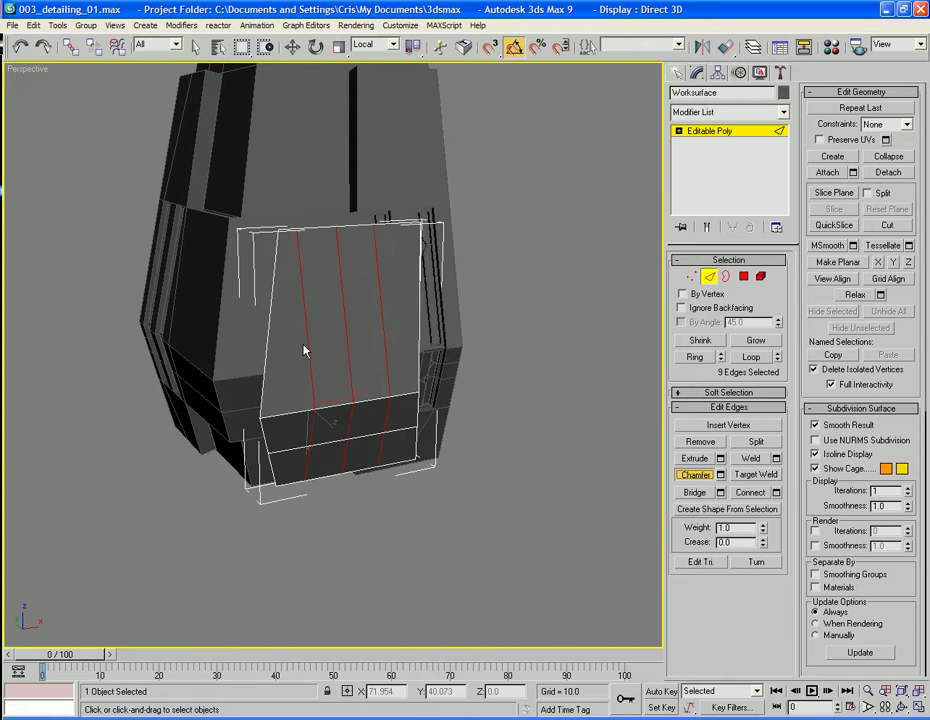
drag(307, 343, 307, 338)
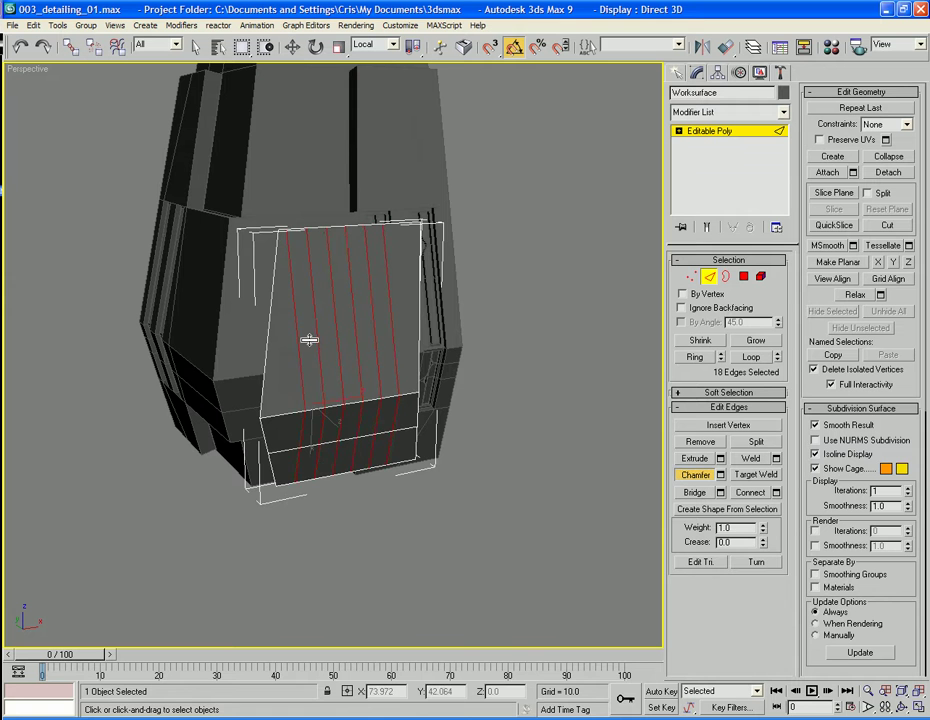
drag(309, 338, 309, 337)
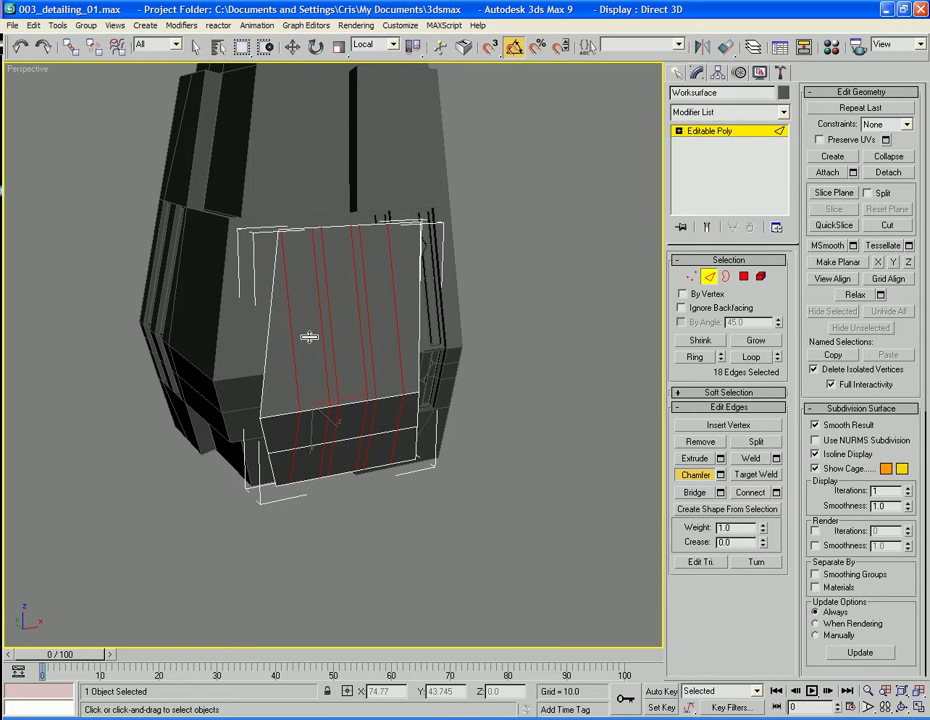
Select the nine polygons that form Worksurface's three broad vertical strips, including their segments below the bend
alt+middle_drag(500, 344, 487, 364)
scroll(487, 364, up, 5)
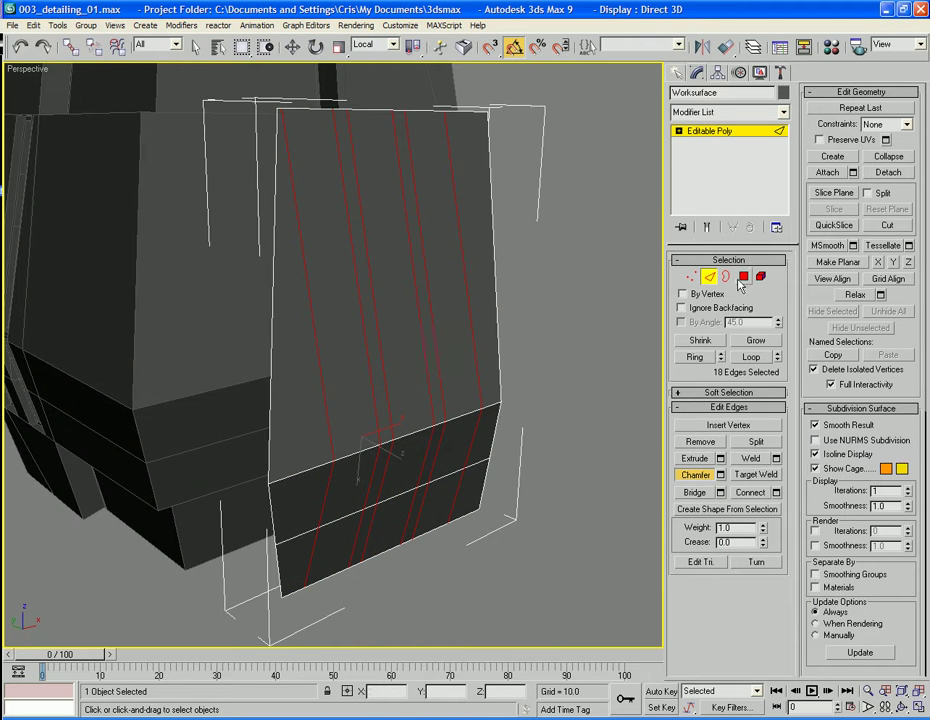
key(4)
click(523, 550)
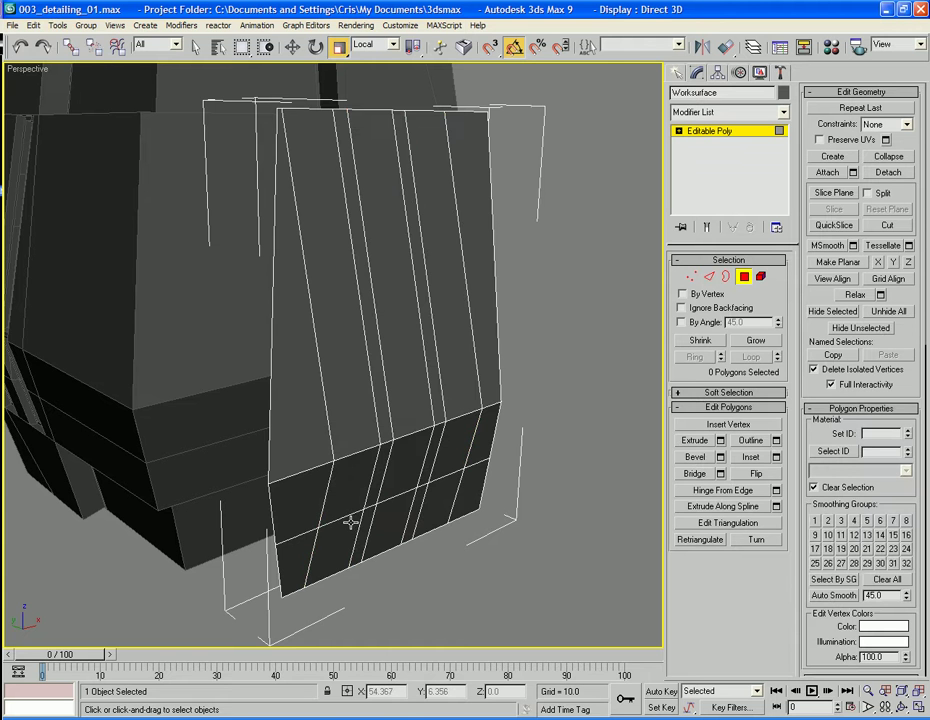
click(350, 522)
ctrl+click(349, 465)
ctrl+click(353, 401)
ctrl+click(395, 420)
ctrl+click(401, 467)
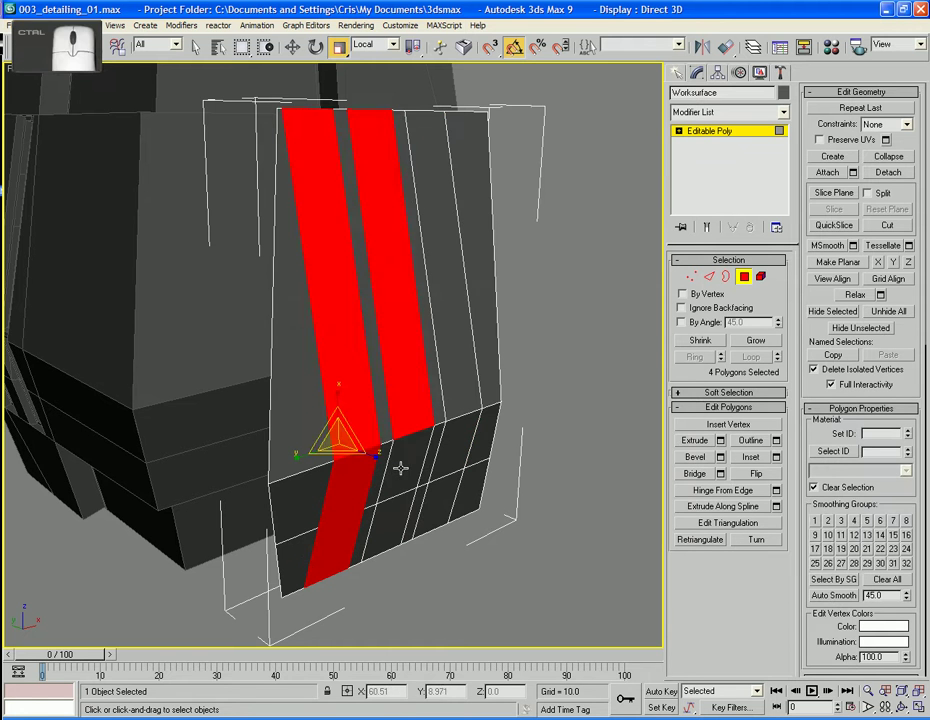
ctrl+click(436, 520)
ctrl+click(395, 548)
ctrl+click(450, 465)
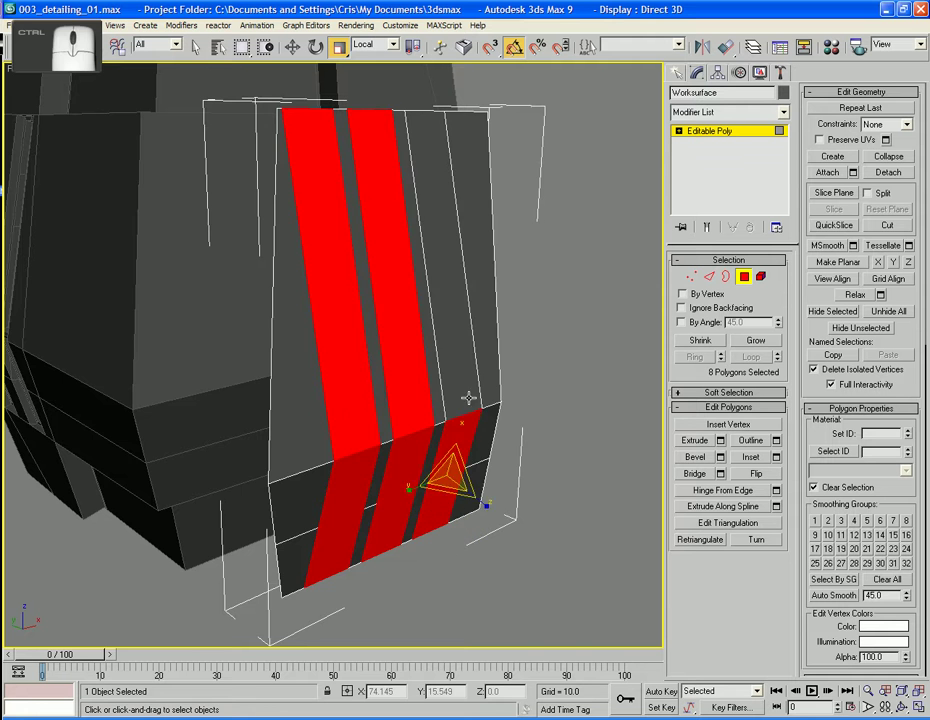
ctrl+click(460, 385)
Inset the selected strip polygons as a group by 0.1
alt+middle_drag(471, 378, 475, 386)
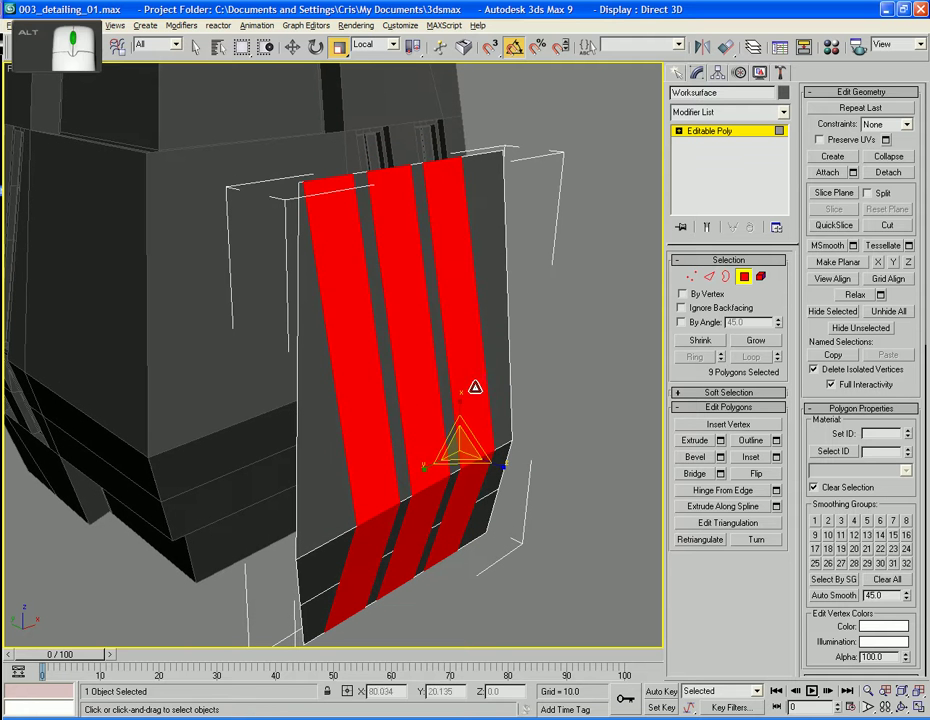
click(776, 456)
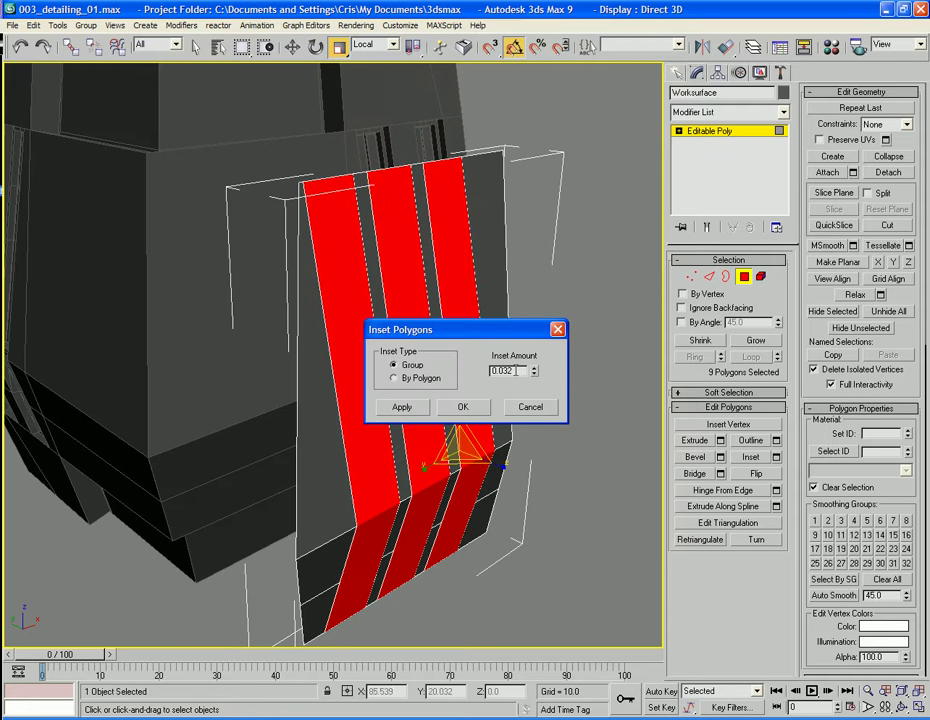
double_click(515, 371)
drag(536, 372, 537, 361)
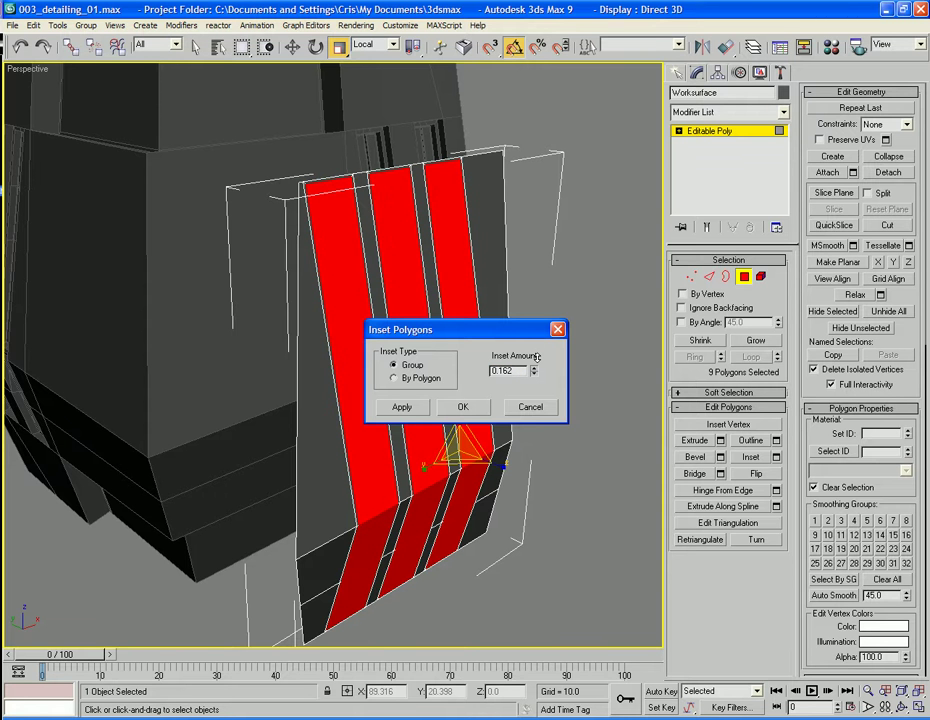
drag(537, 358, 537, 359)
double_click(522, 372)
text(0.1)
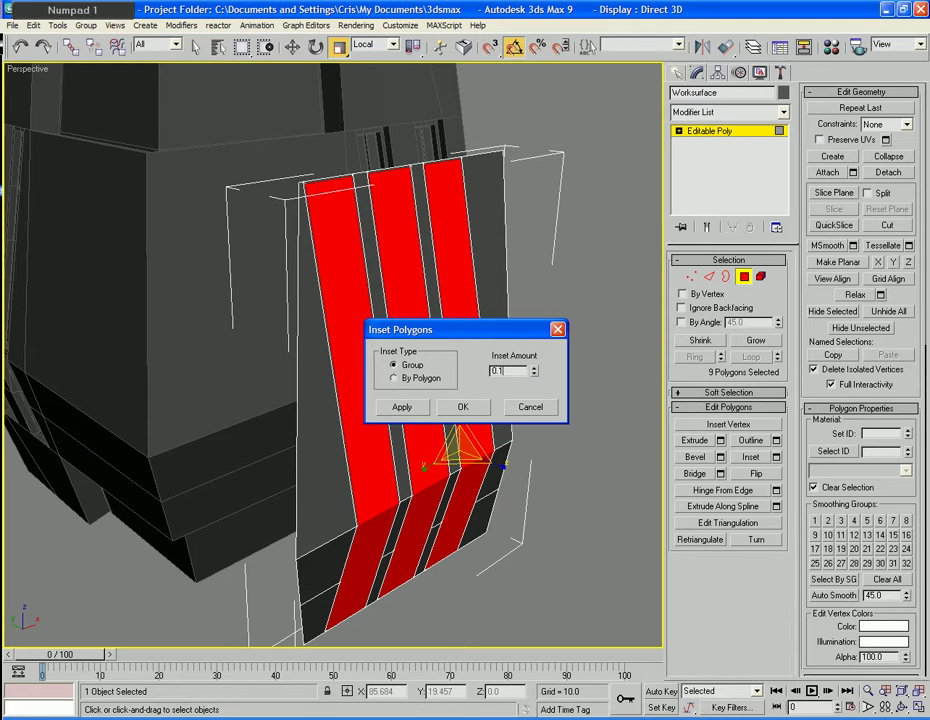
key(Tab)
click(463, 406)
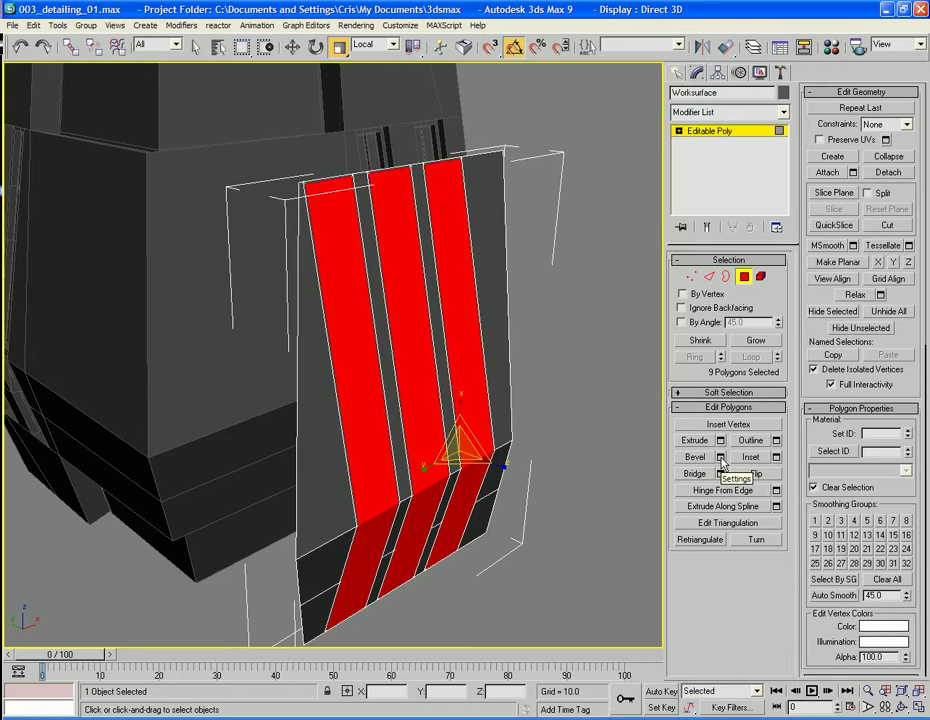
Bevel the strip polygons as a group with a height of -0.15 and an outline amount of -0.1
click(721, 458)
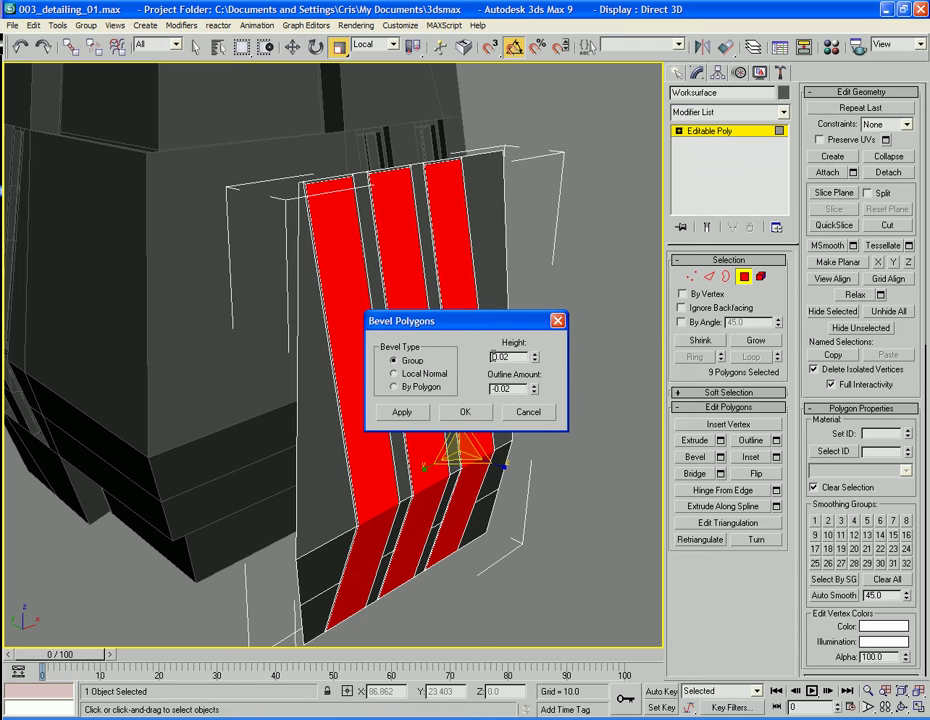
text(-)
double_click(501, 355)
text(1)
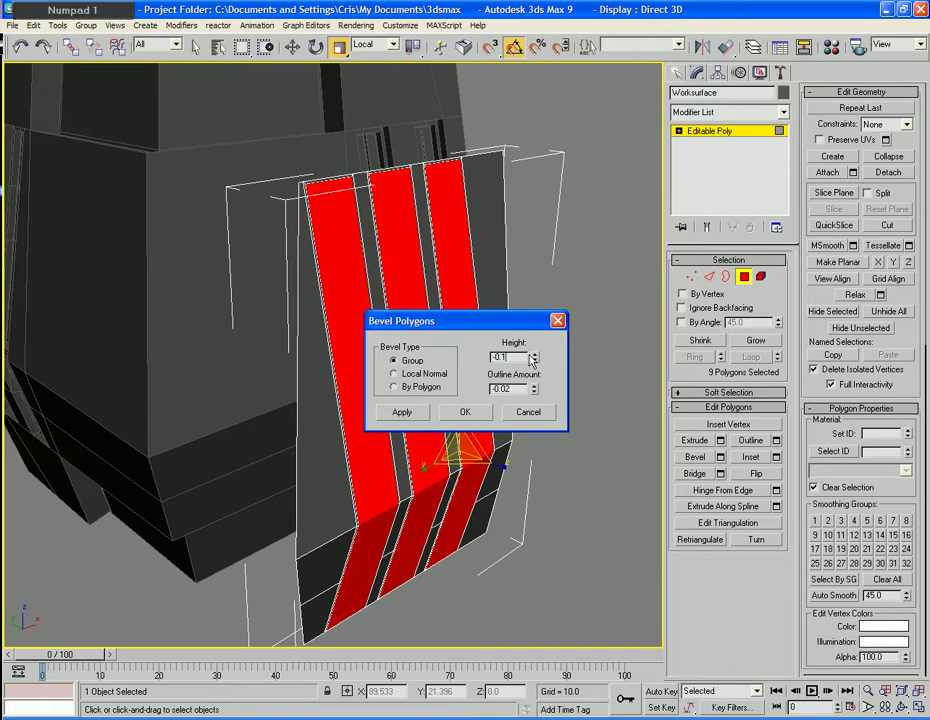
text(5)
key(Tab)
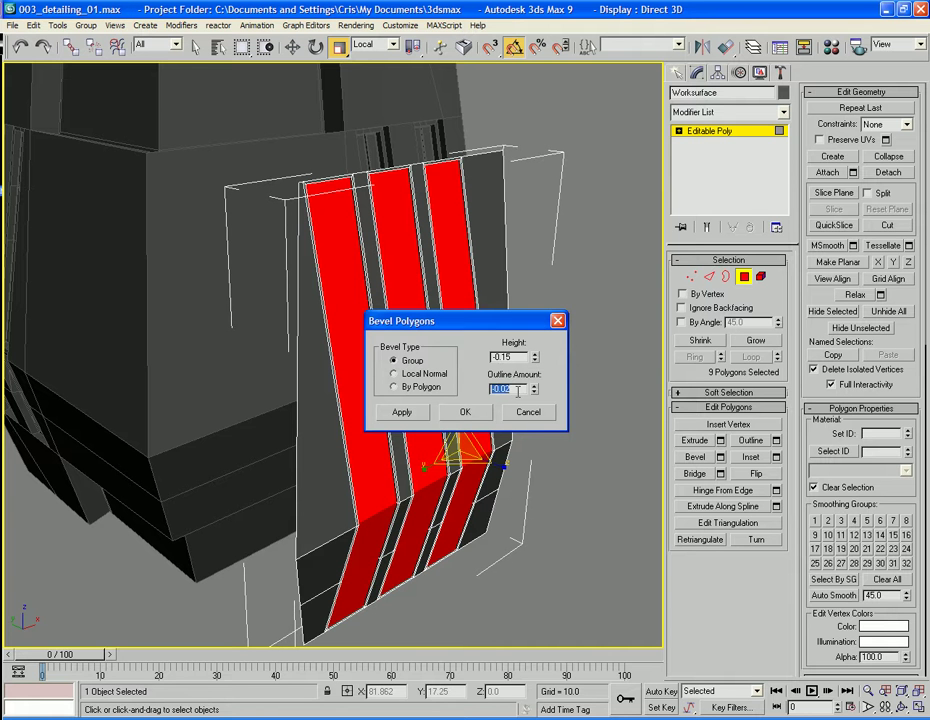
text(-0.15)
key(Tab)
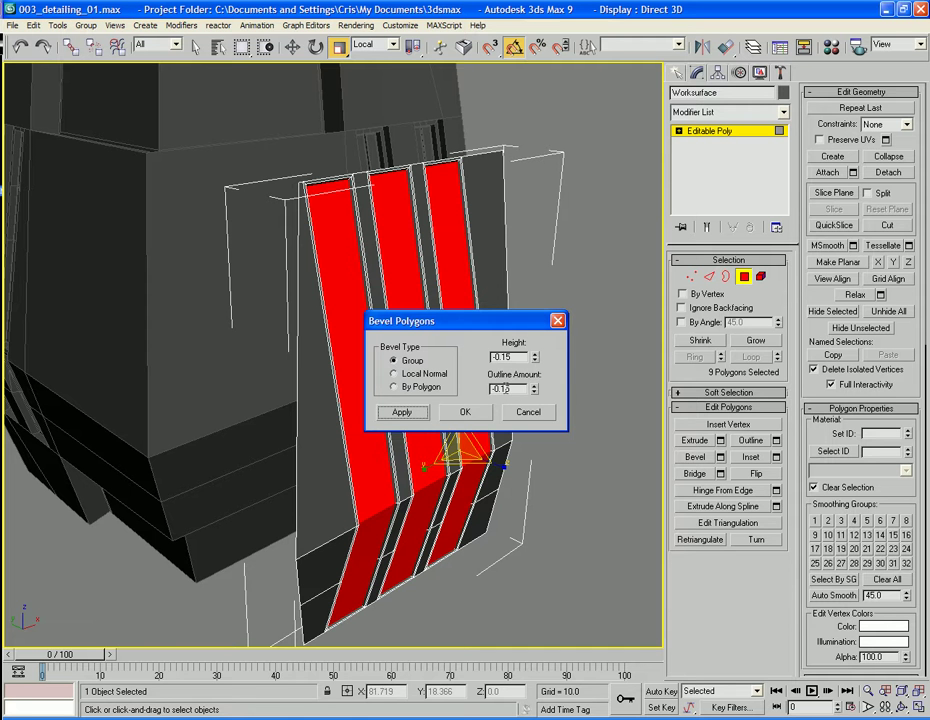
drag(504, 390, 538, 392)
key(Tab)
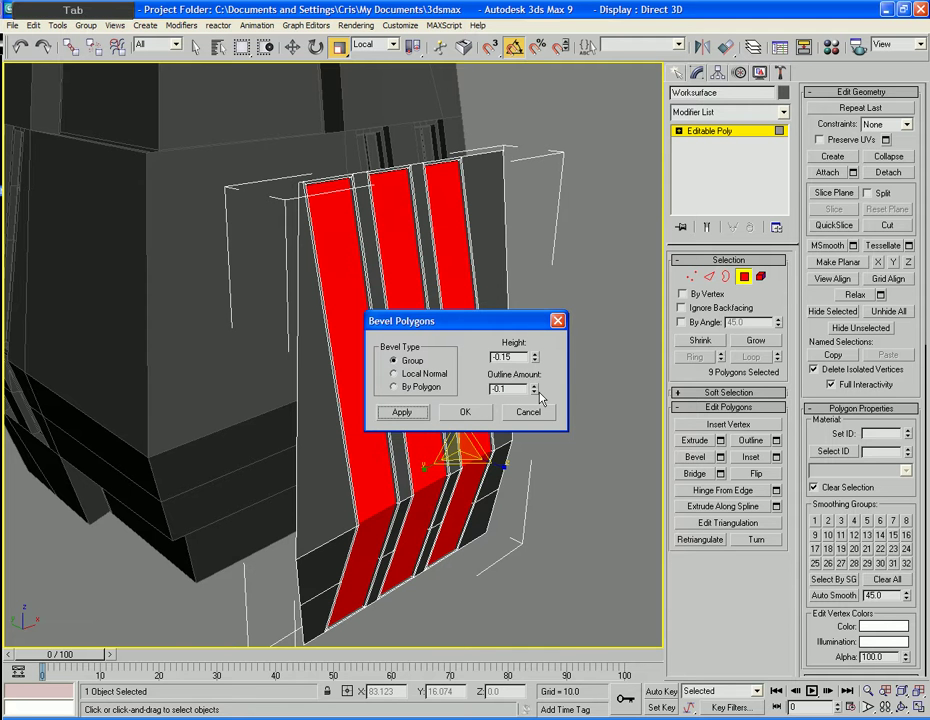
click(469, 414)
alt+middle_drag(542, 433, 450, 463)
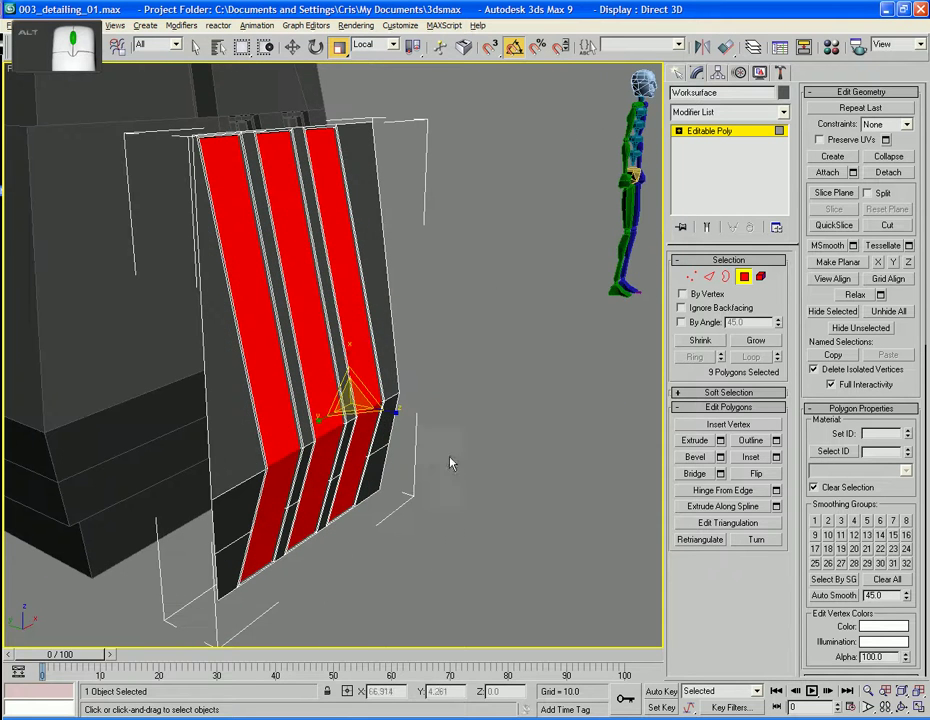
Extrude the strip polygons with zero height, and move the new faces outward about 3.45 along local Z
click(720, 441)
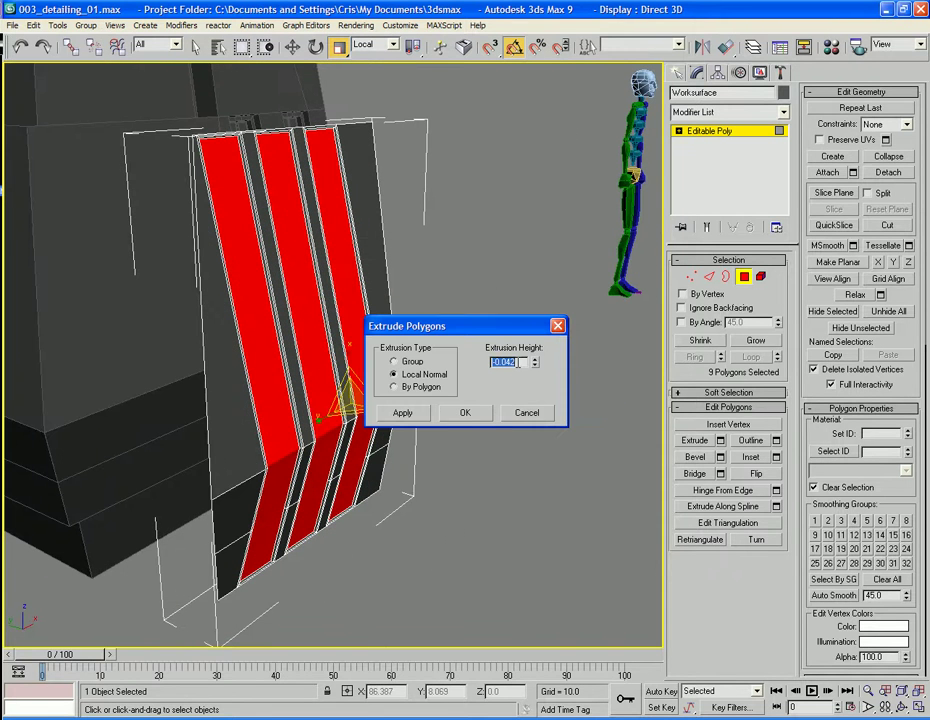
text(0)
key(Tab)
click(479, 412)
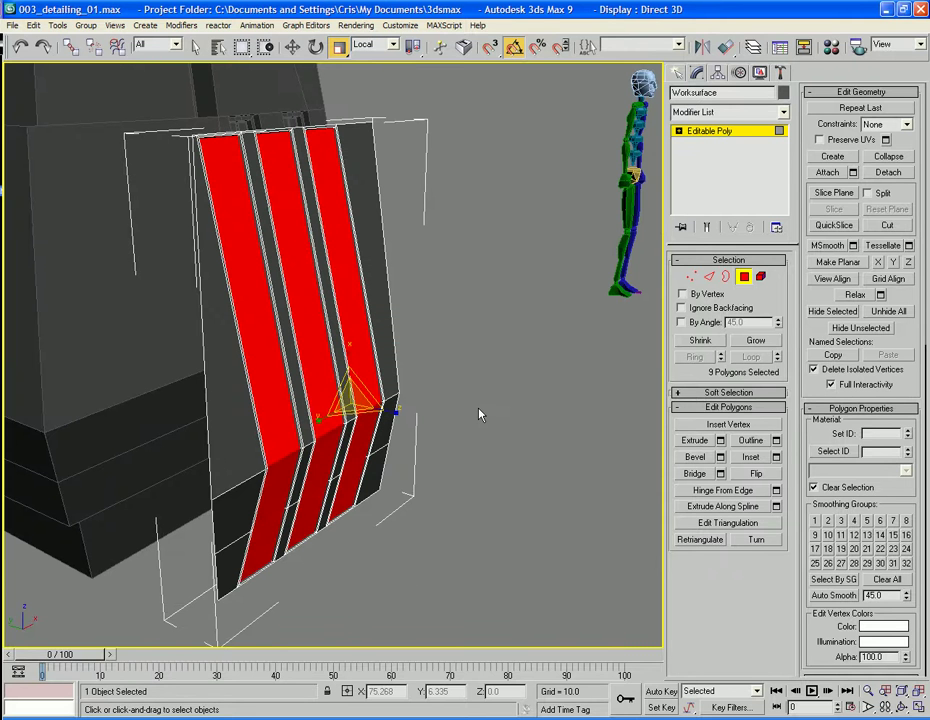
key(w)
drag(368, 405, 424, 419)
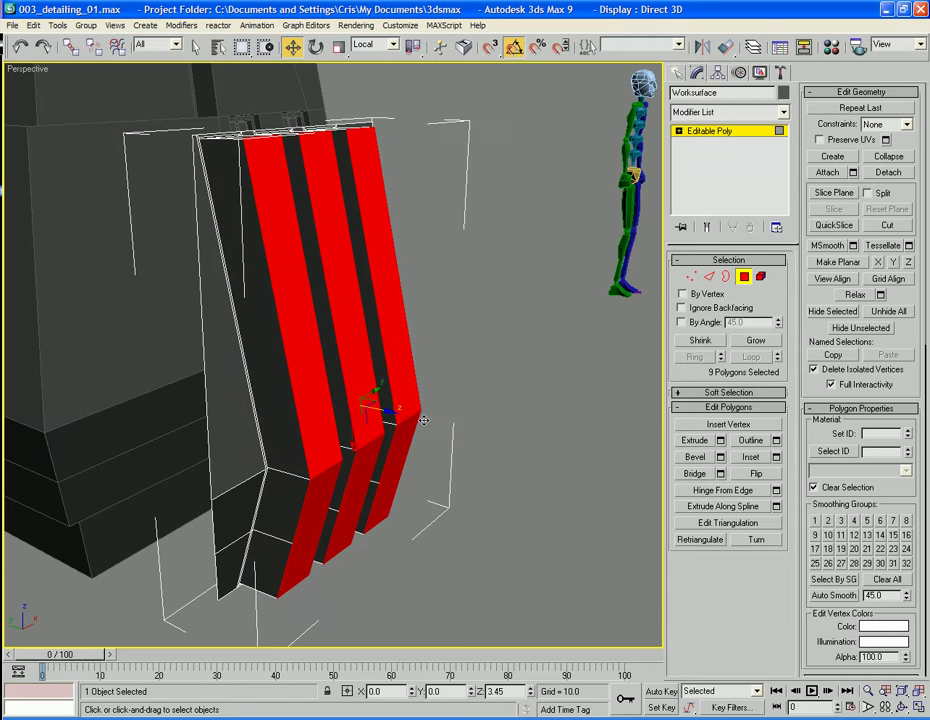
Move the three bars' outer top edges down and back toward the panel in View coordinates to slope the tops
alt+middle_drag(449, 428, 326, 438)
alt+middle_drag(237, 366, 483, 378)
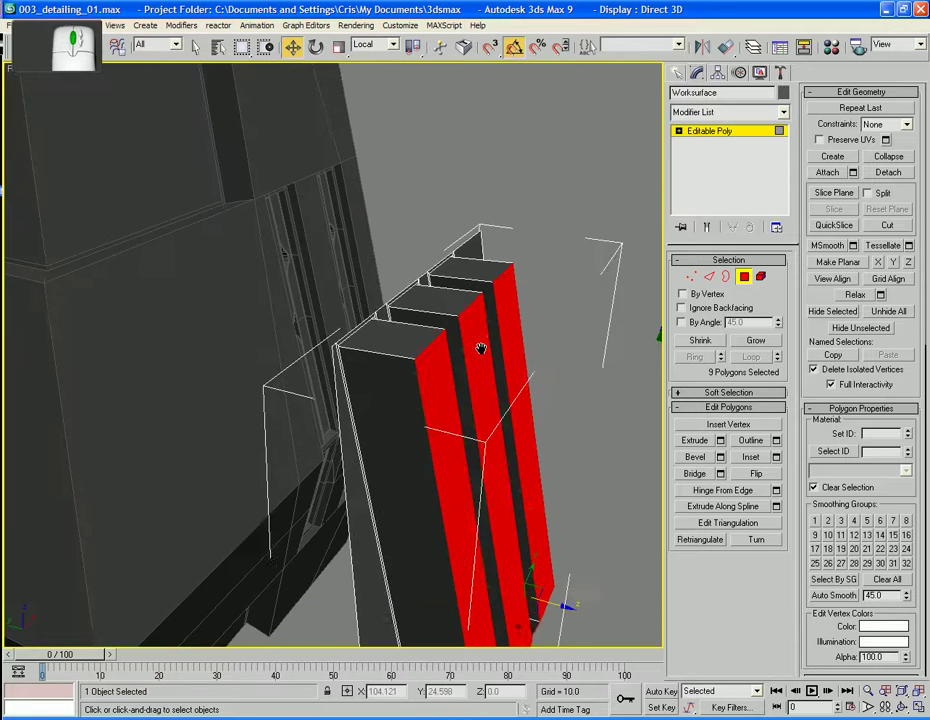
click(708, 276)
ctrl+click(466, 303)
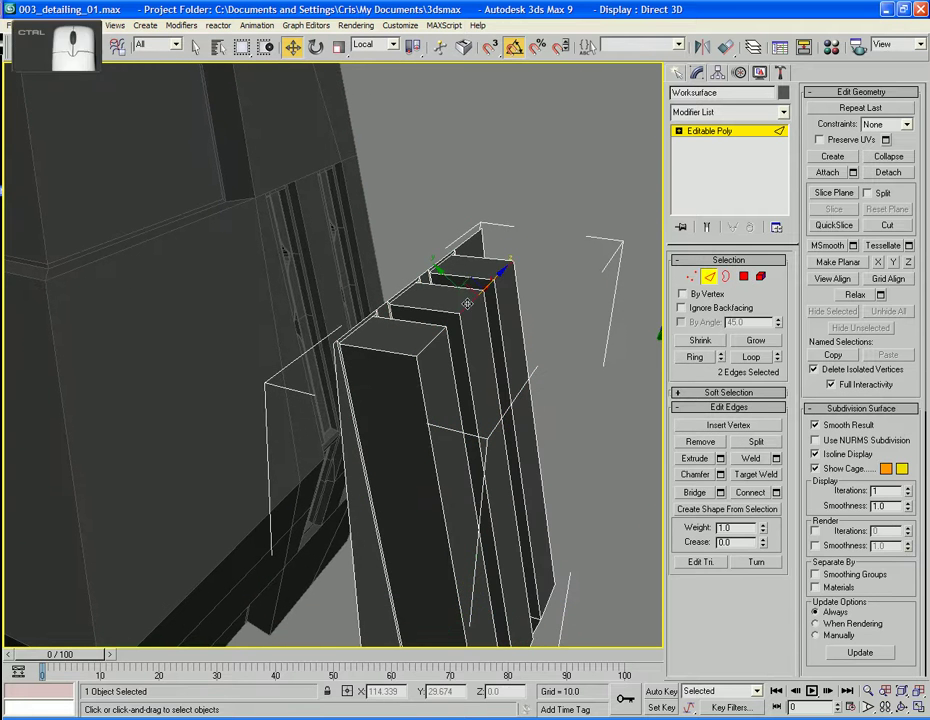
click(376, 44)
click(374, 58)
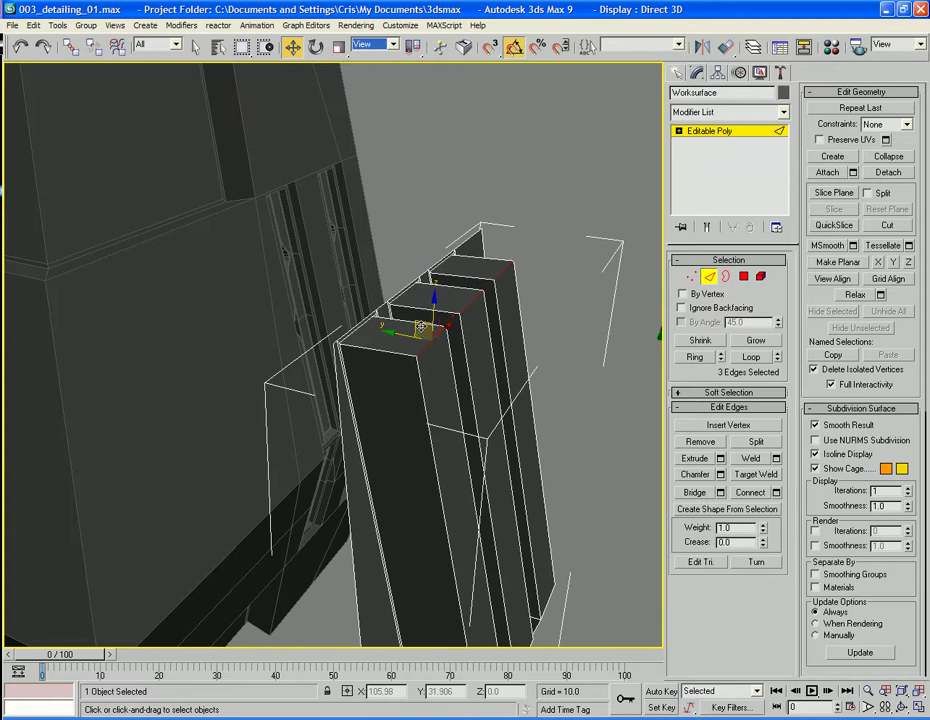
drag(420, 323, 384, 366)
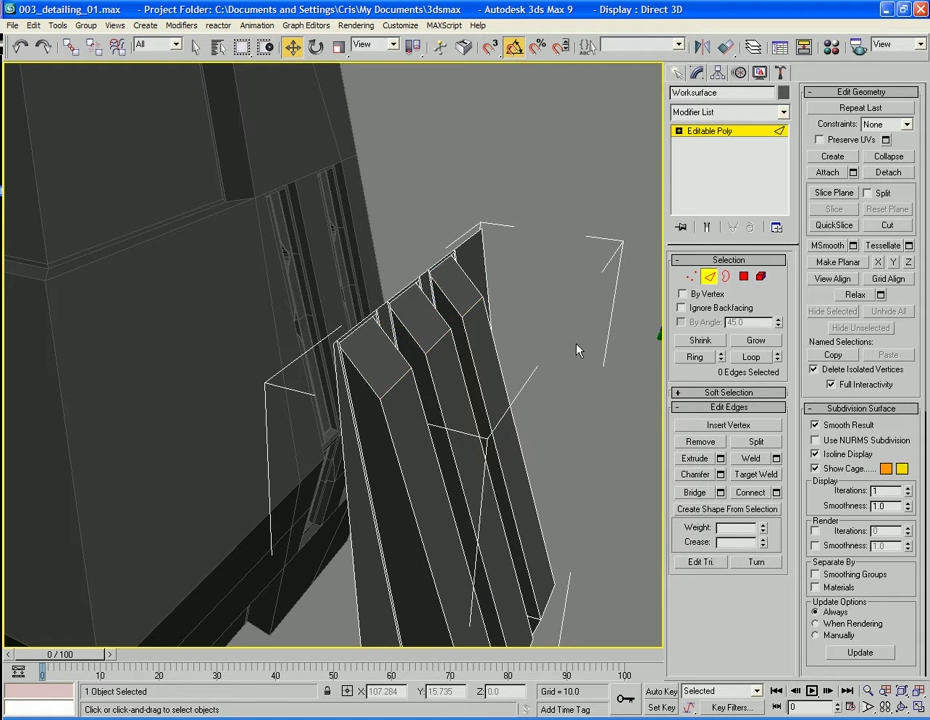
Move the three bars' outer bottom edges inward to the panel so the lower ends taper
scroll(576, 350, down, 5)
alt+middle_drag(494, 338, 285, 340)
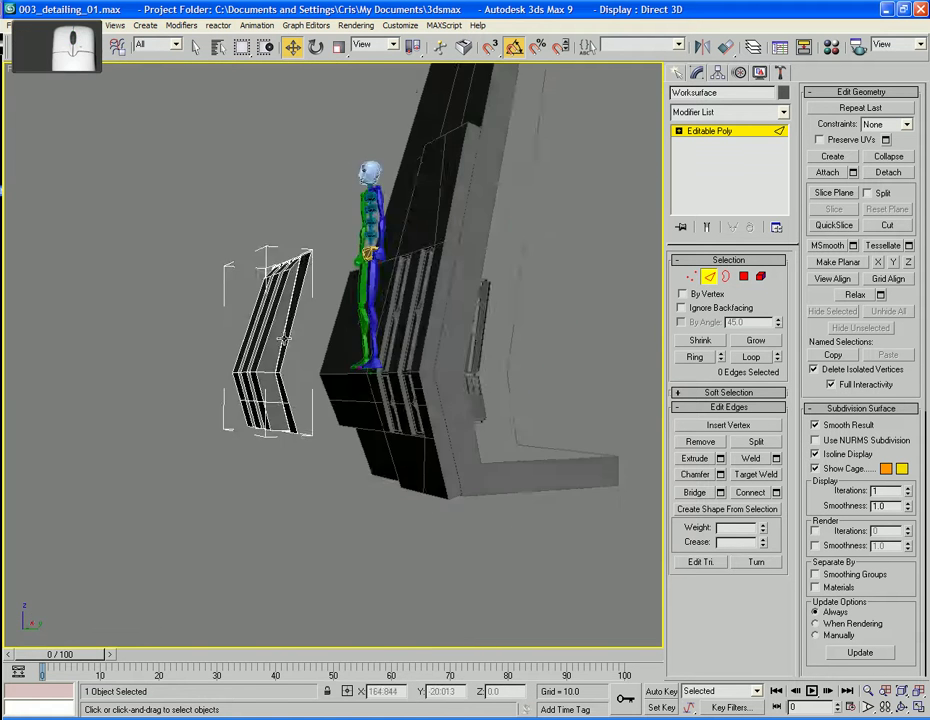
scroll(284, 338, up, 6)
alt+middle_drag(475, 268, 333, 418)
click(376, 358)
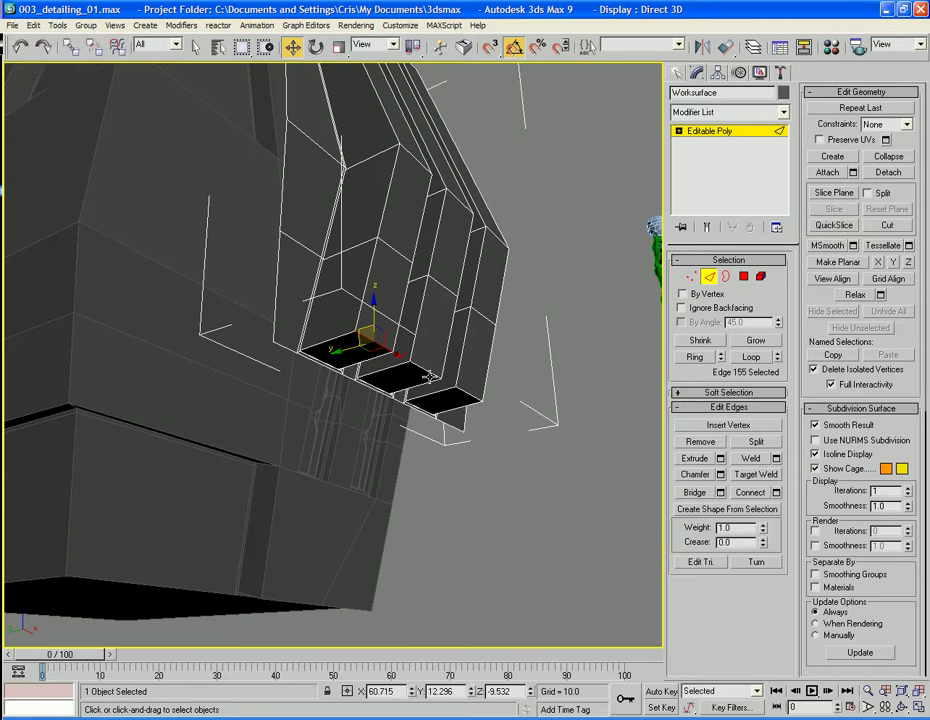
ctrl+click(431, 374)
alt+middle_drag(467, 393, 473, 408)
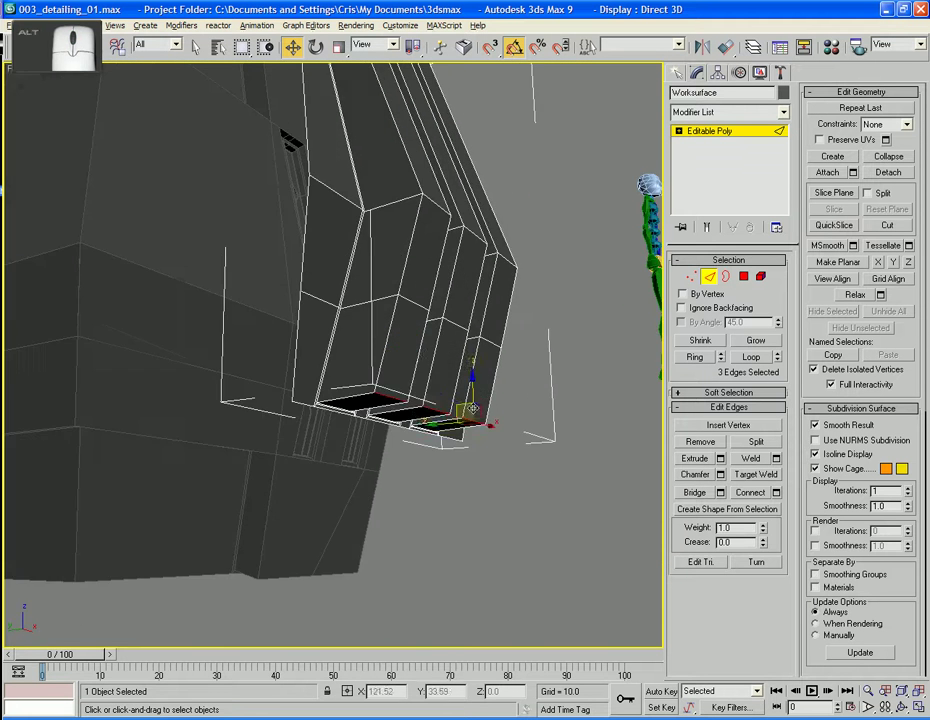
drag(440, 411, 383, 395)
Move the three bars' outer edges between the widest bend and the lower ends up and inward, forming a ledge under the bend
middle_drag(418, 363, 430, 463)
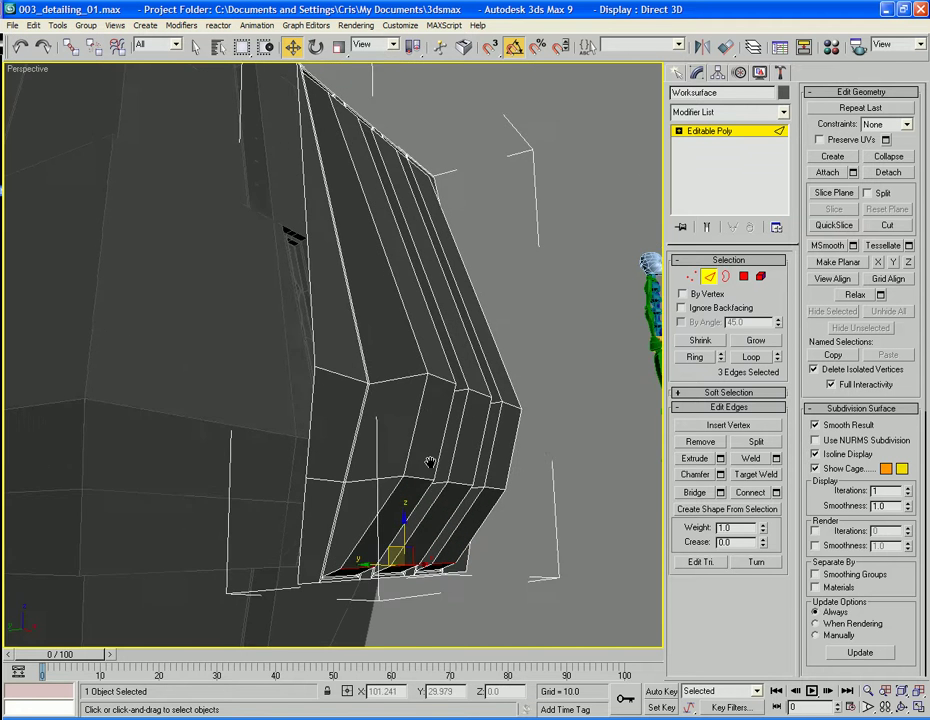
ctrl+click(458, 484)
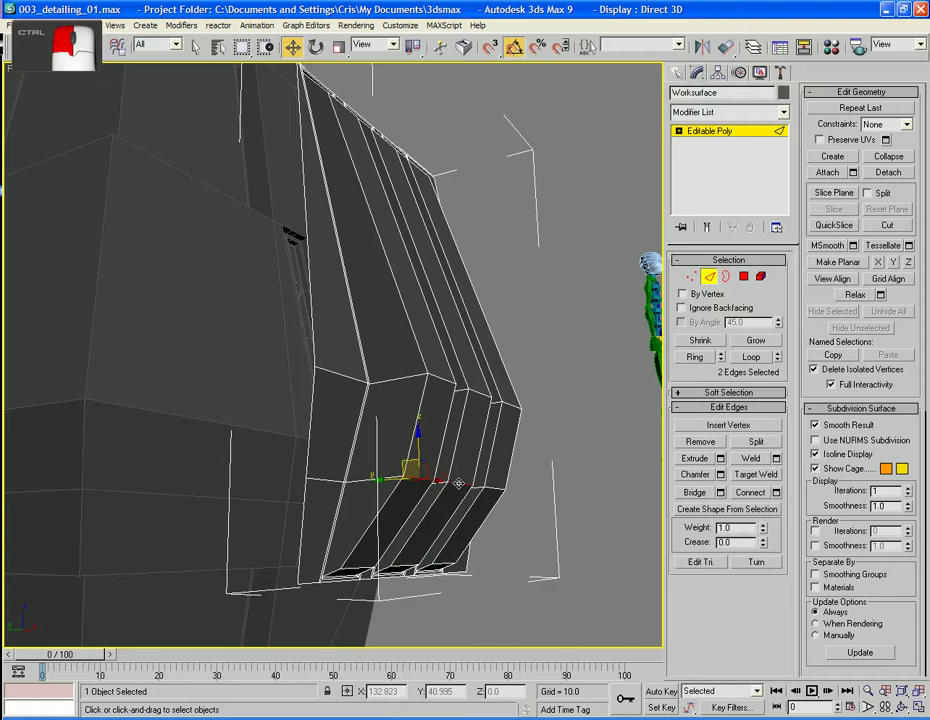
alt+middle_drag(496, 488, 463, 463)
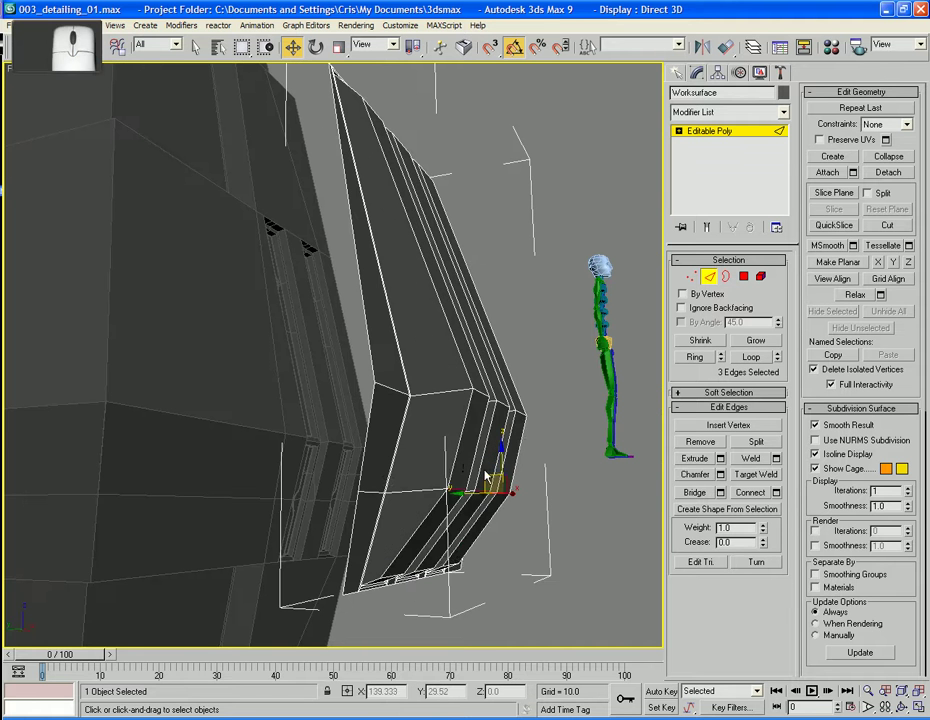
drag(487, 478, 442, 427)
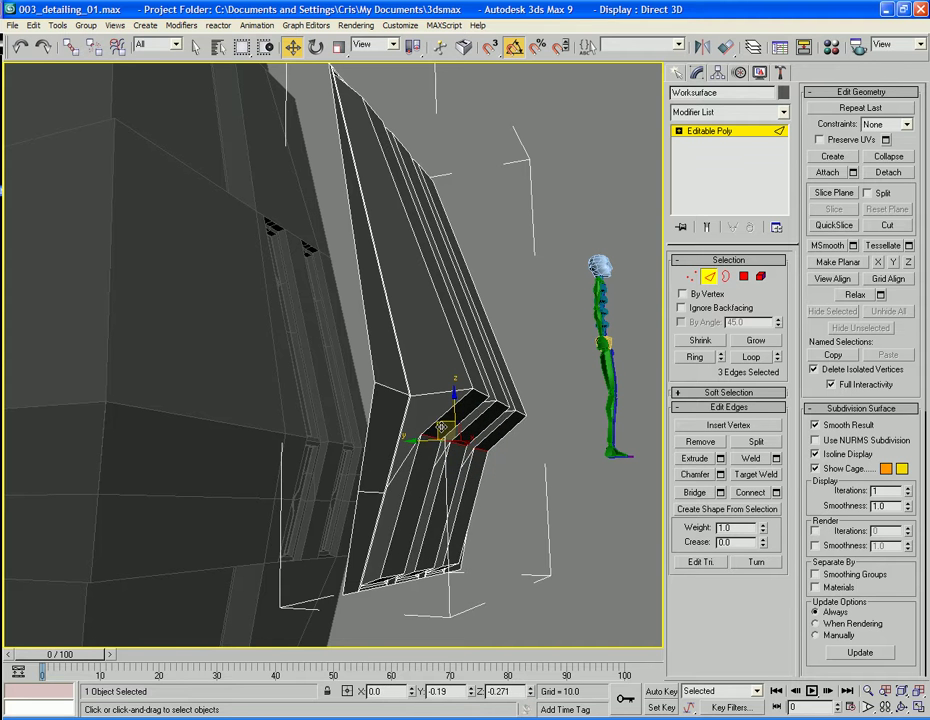
Undo the last change to the ledge edges, and shift them about -0.23 in Y and -0.33 in Z
mouse_move(553, 490)
alt+middle_down()
mouse_move(556, 509)
mouse_move(455, 492)
mouse_move(410, 496)
mouse_move(545, 505)
alt+middle_up()
key(ctrl+z)
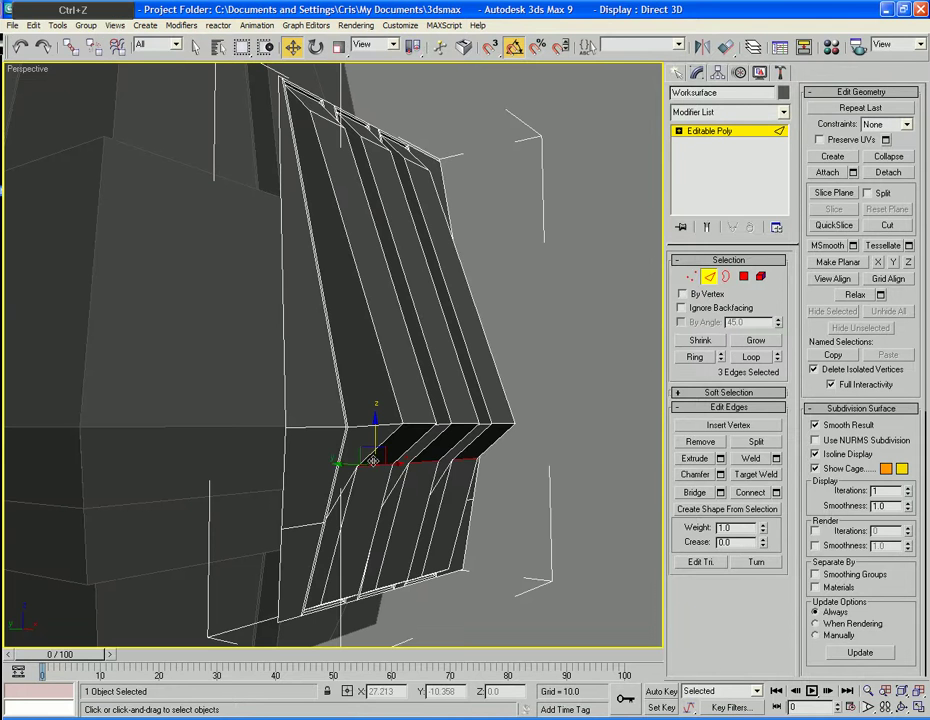
drag(361, 449, 366, 456)
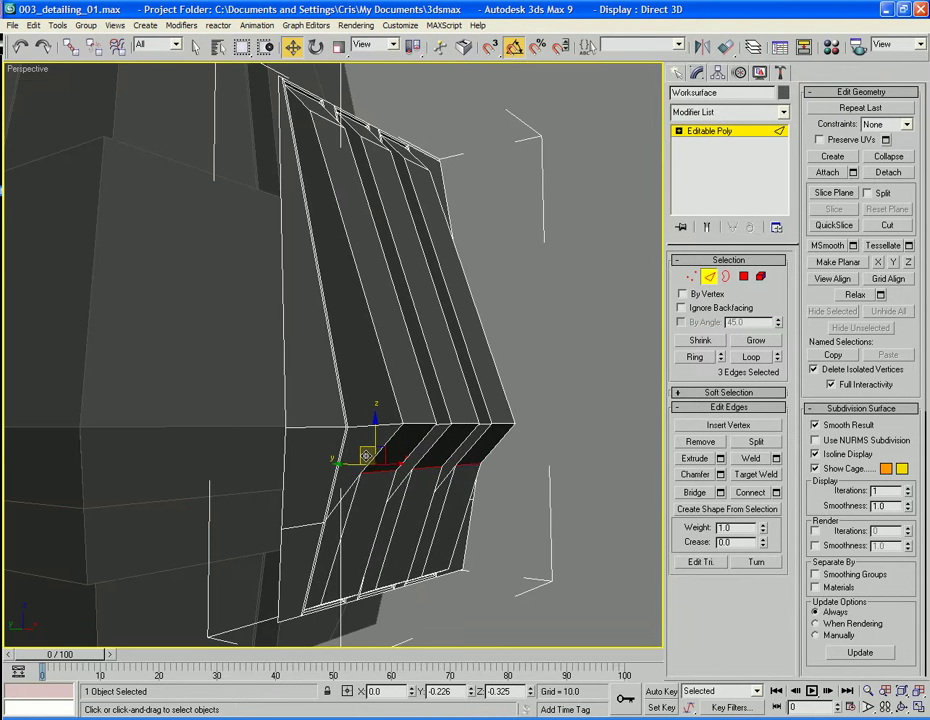
Extrude the three ledge polygons by local normal with zero height, and move the new faces down to continue the bars' upper slope
alt+middle_drag(431, 500, 416, 498)
key(4)
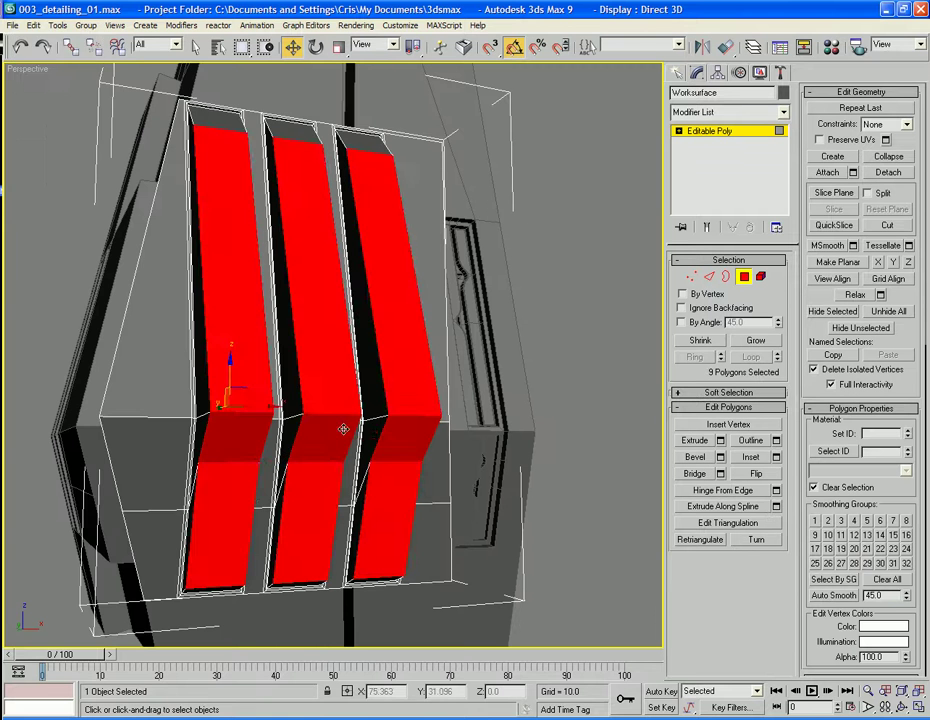
click(253, 441)
ctrl+click(316, 441)
alt+middle_drag(394, 440, 417, 467)
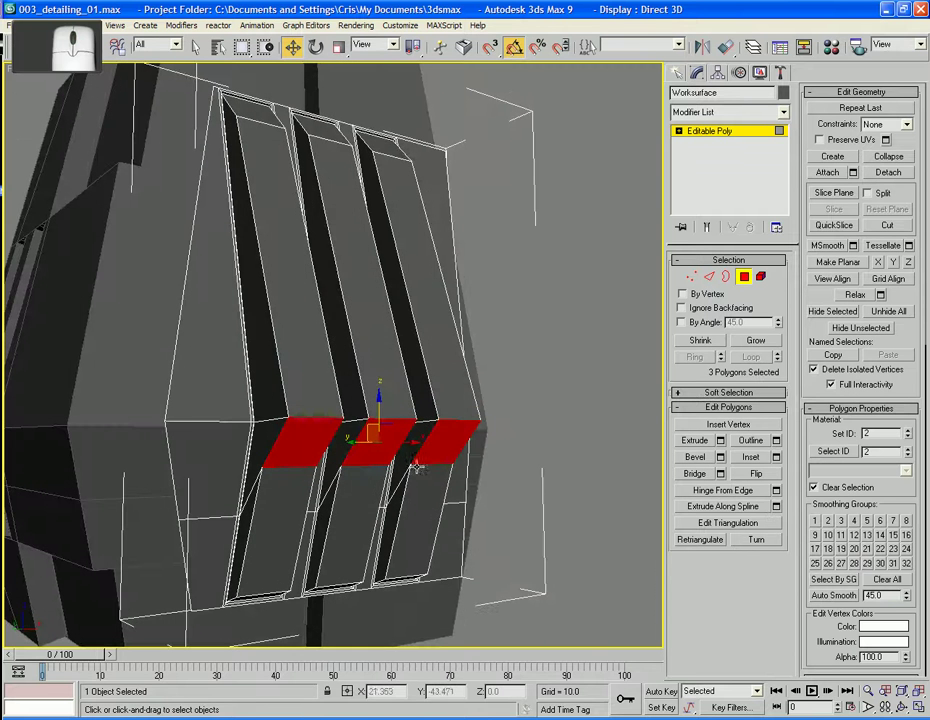
shift+click(699, 442)
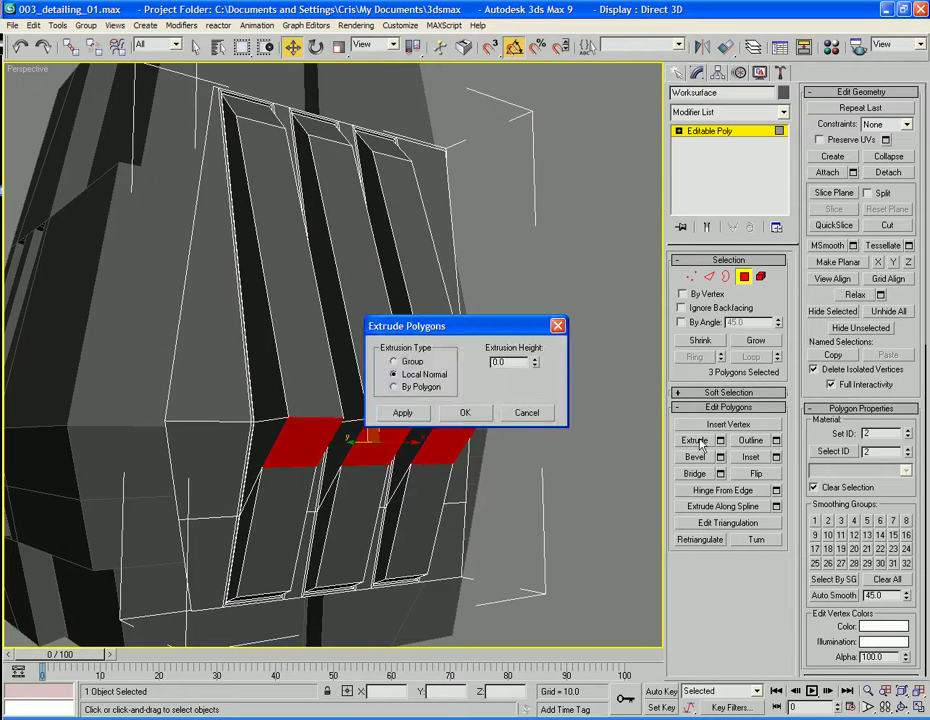
click(477, 414)
alt+middle_drag(440, 455, 428, 504)
alt+middle_drag(509, 503, 481, 527)
scroll(550, 484, up, 3)
Raise the inner edges of the three bars' extruded underside faces, nearest the lower strips, so the overhangs flatten
click(708, 277)
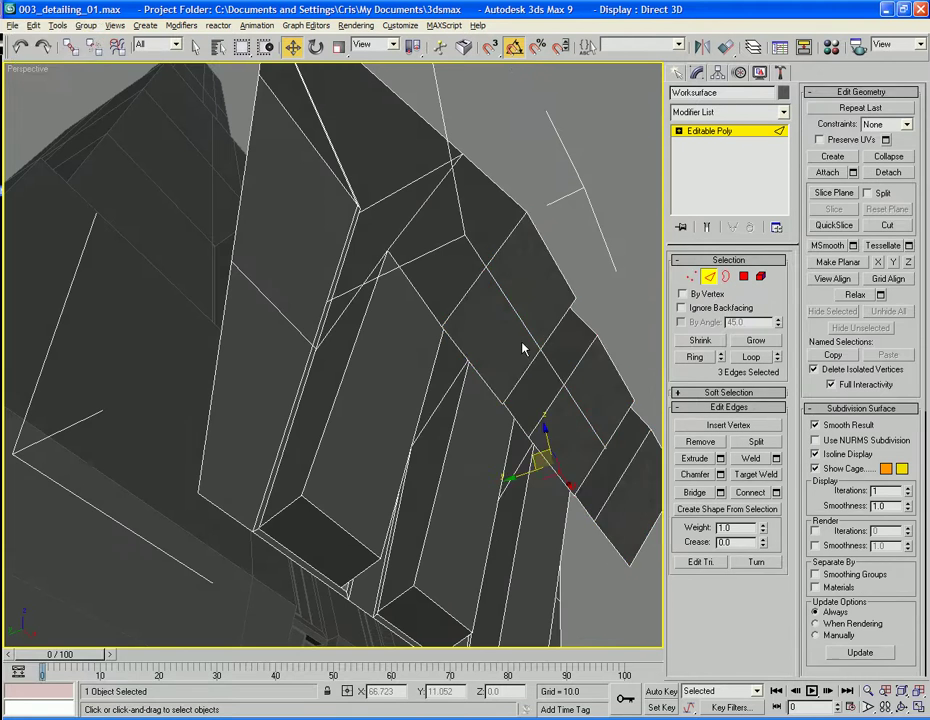
alt+middle_drag(525, 349, 519, 365)
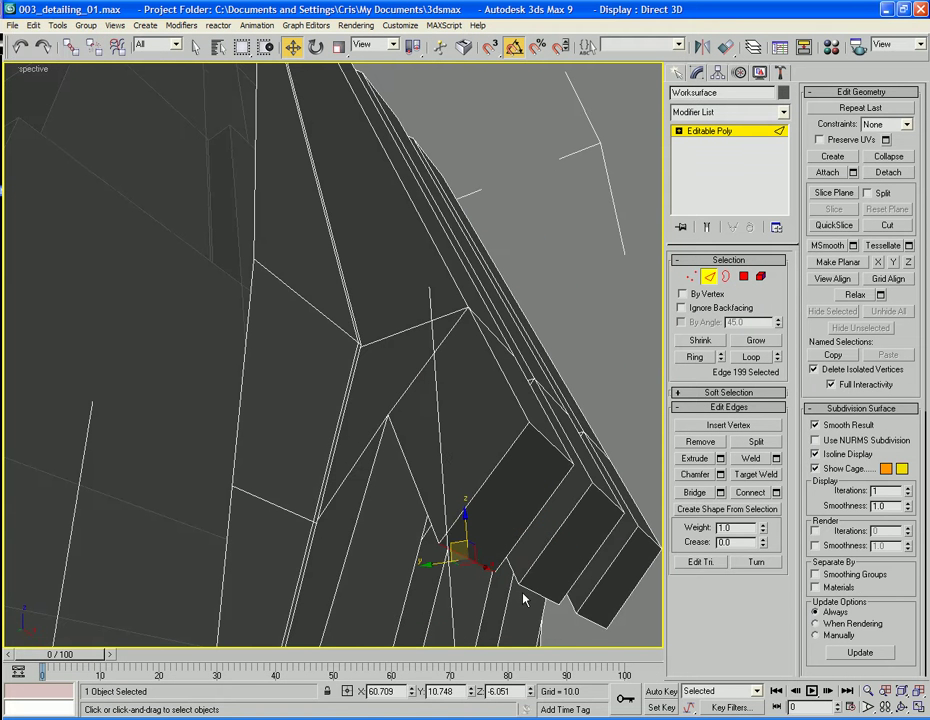
ctrl+click(608, 644)
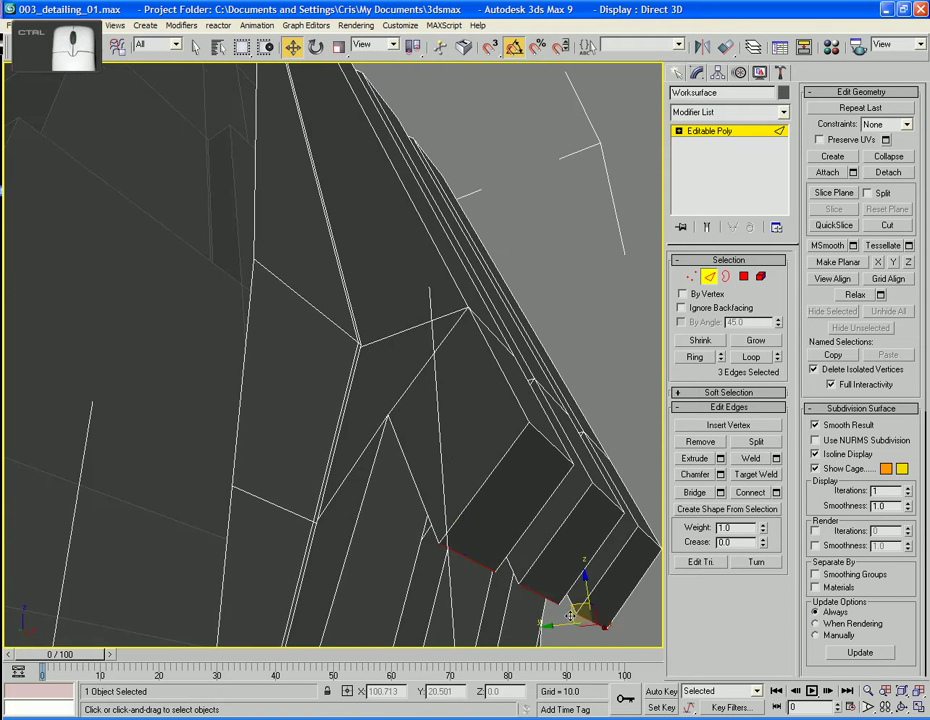
drag(572, 607, 591, 520)
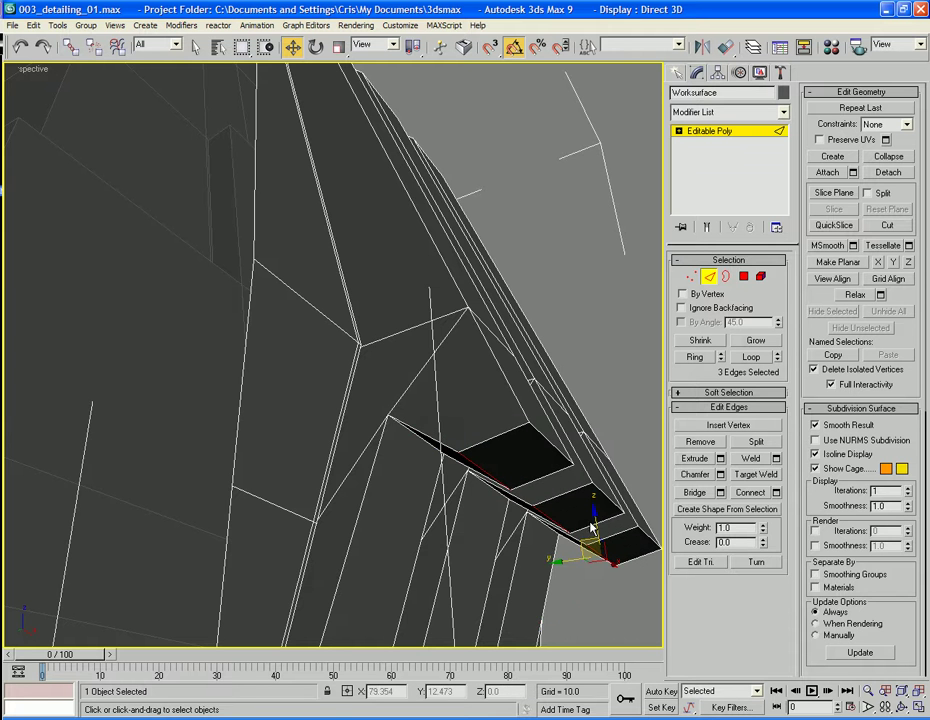
alt+middle_drag(591, 527, 446, 425)
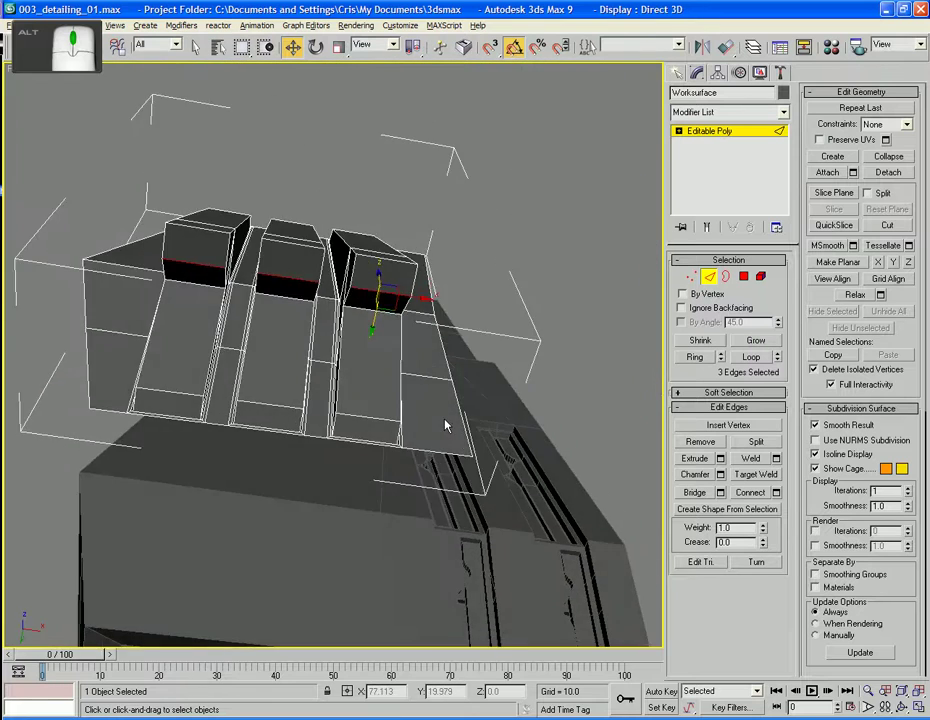
alt+middle_drag(350, 371, 395, 455)
Inset the three bars' overhang undersides, the dark faces behind them and the lower strip polygons as a group by 0.34
ctrl+click(744, 278)
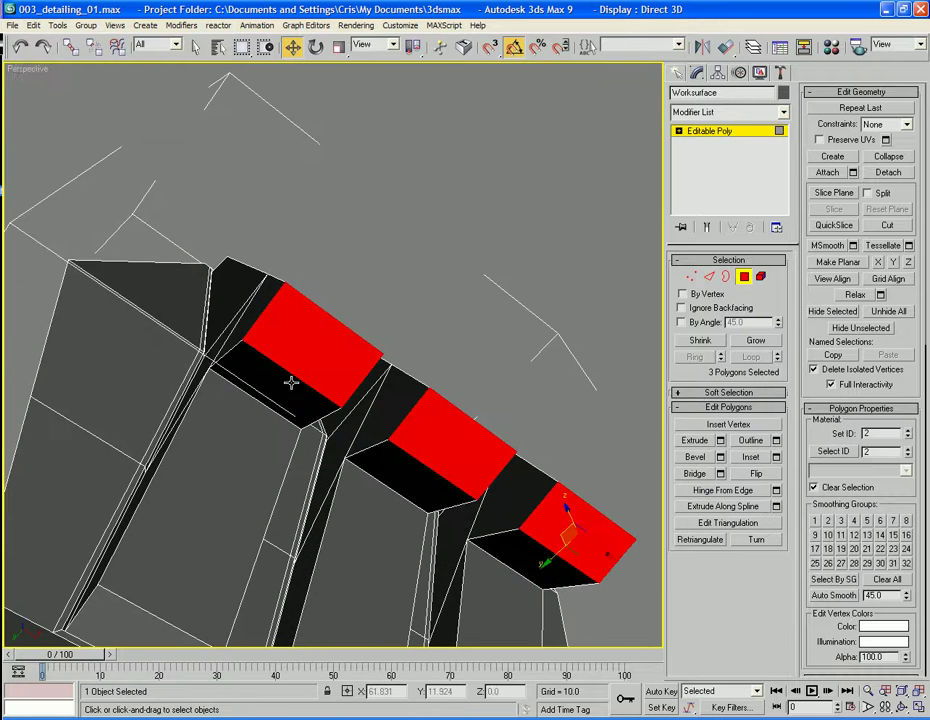
ctrl+click(276, 381)
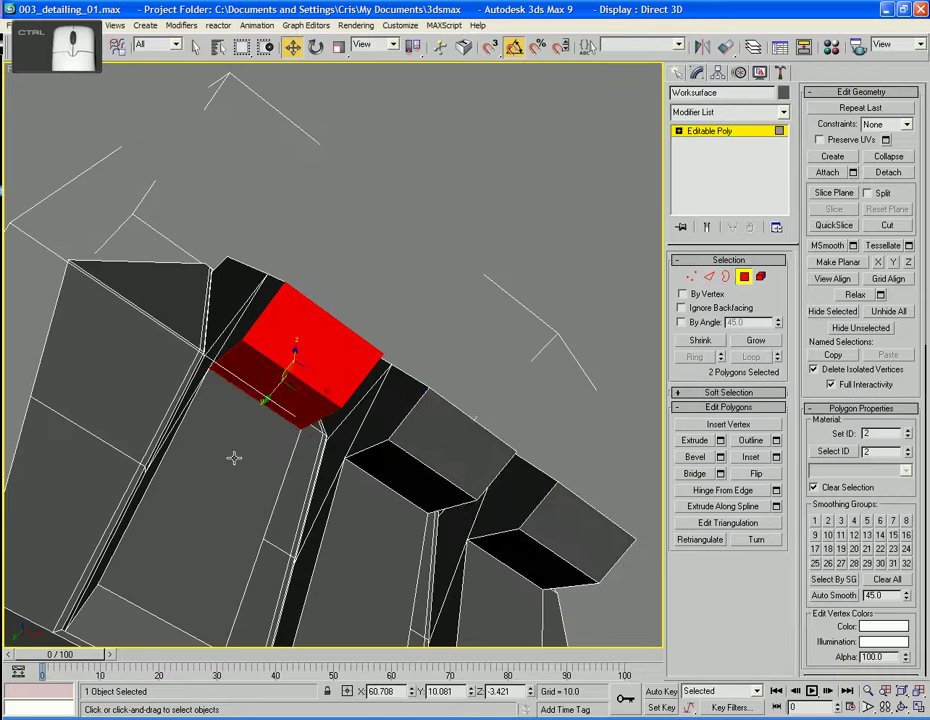
ctrl+click(131, 620)
middle_drag(440, 632, 337, 493)
ctrl+click(213, 560)
ctrl+click(250, 450)
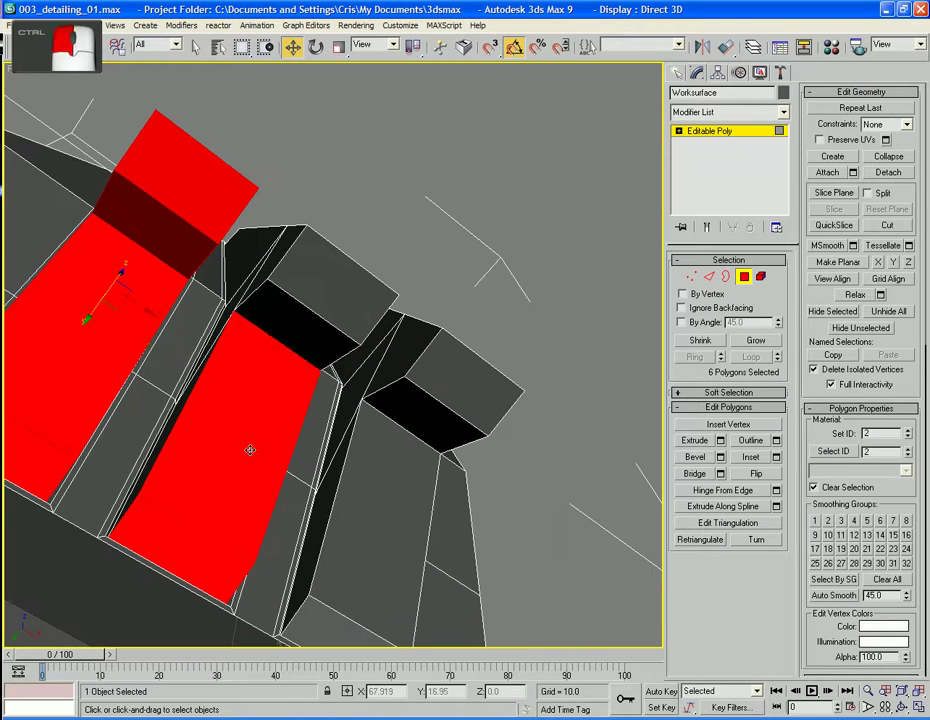
ctrl+click(313, 342)
ctrl+click(340, 275)
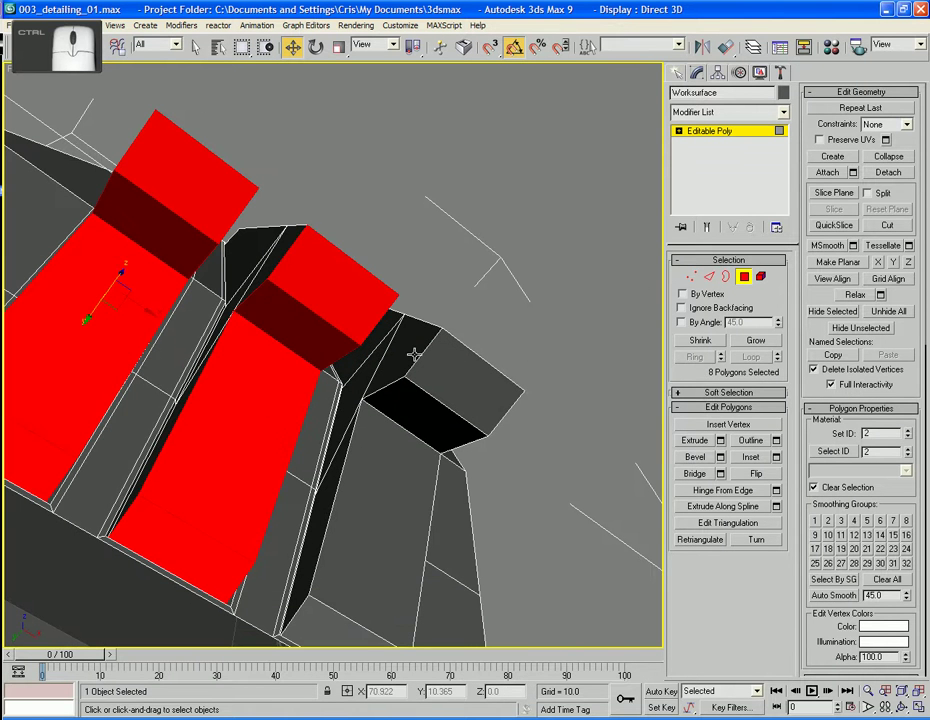
ctrl+click(440, 428)
ctrl+click(360, 633)
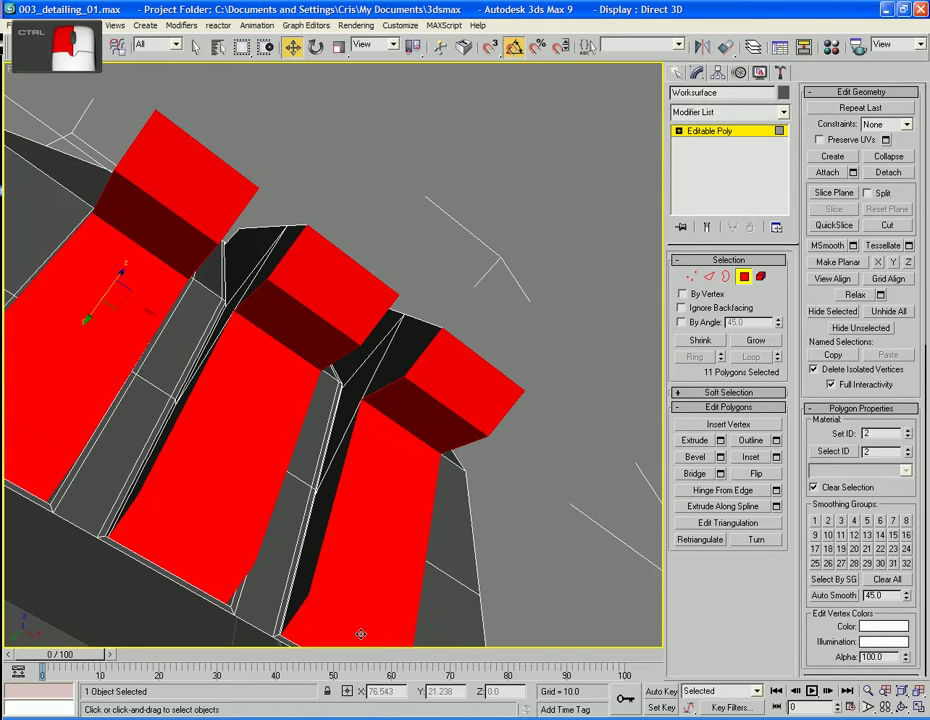
click(776, 457)
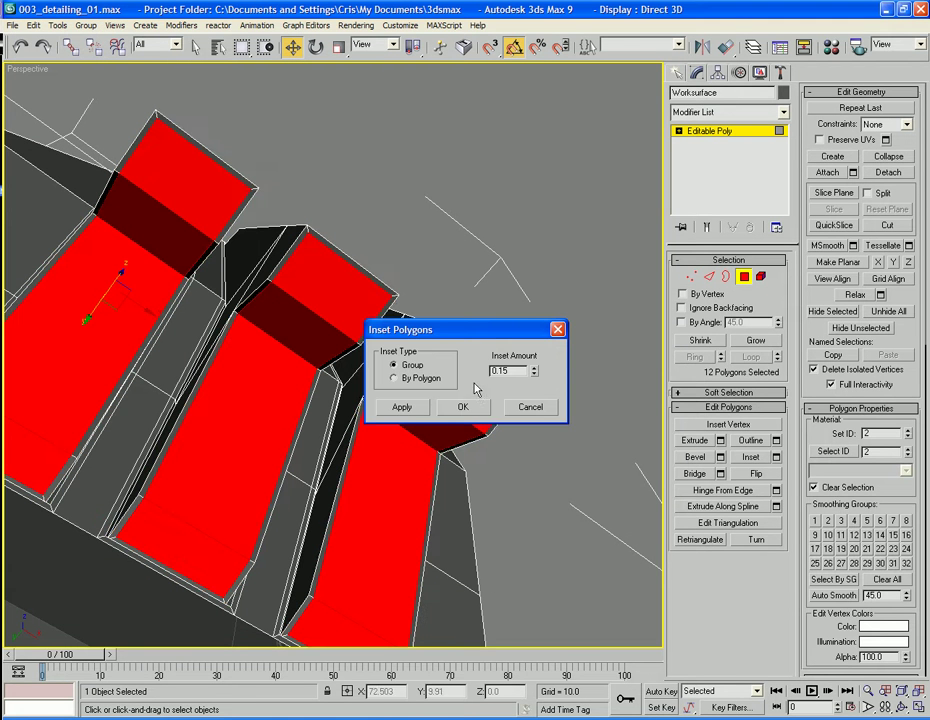
drag(462, 330, 659, 304)
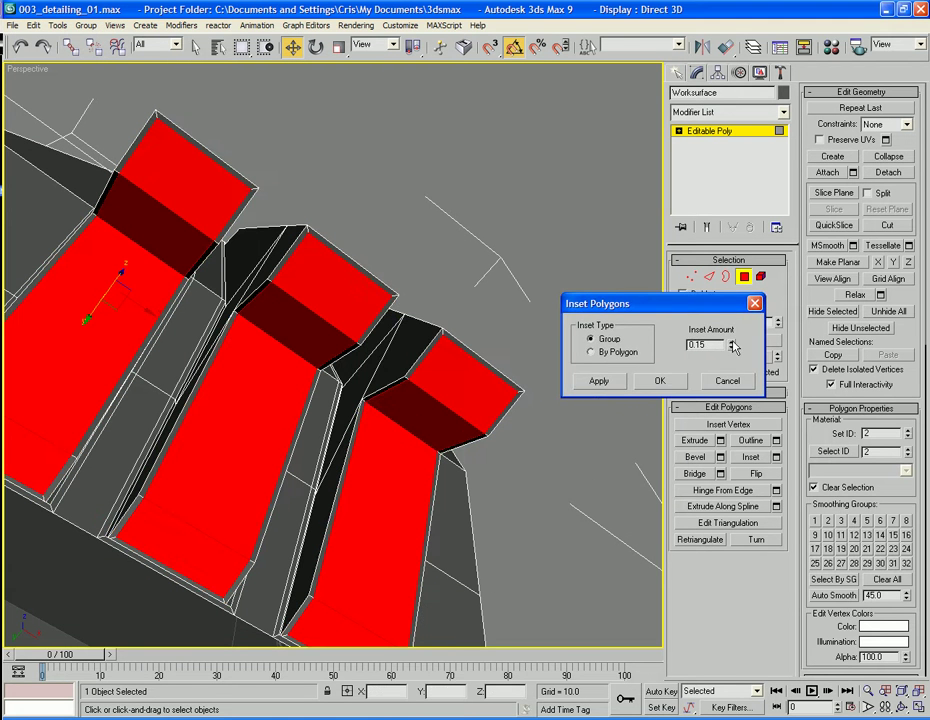
drag(732, 346, 733, 327)
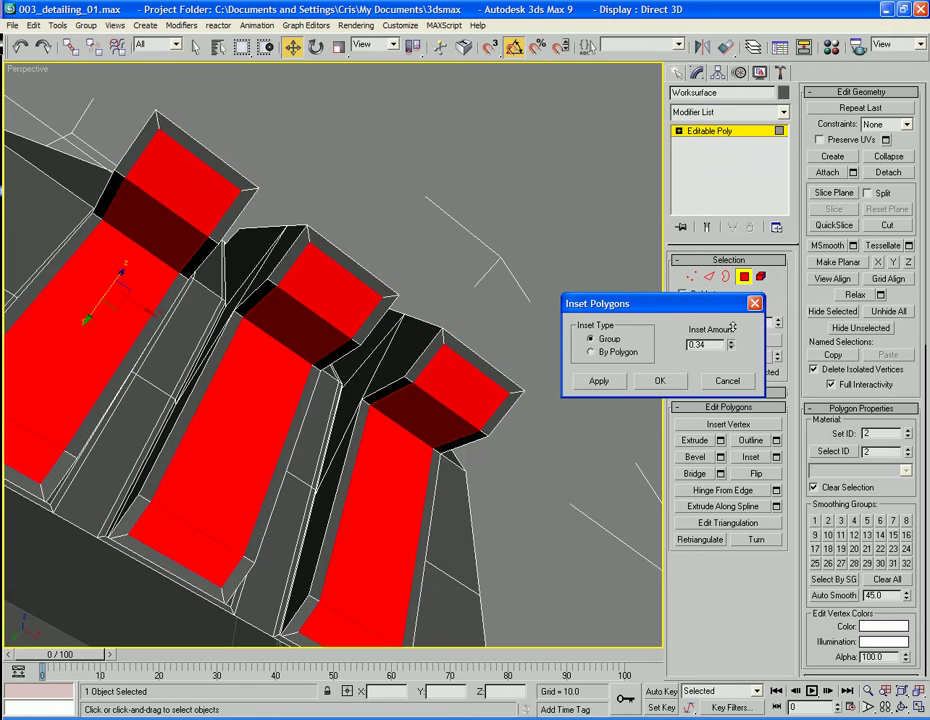
click(644, 387)
Extrude the inset polygons by local normal with zero height, and move the new faces about 6.9 in Y and 20.3 in Z behind the panel
alt+middle_drag(558, 309, 496, 359)
scroll(496, 359, down, 2)
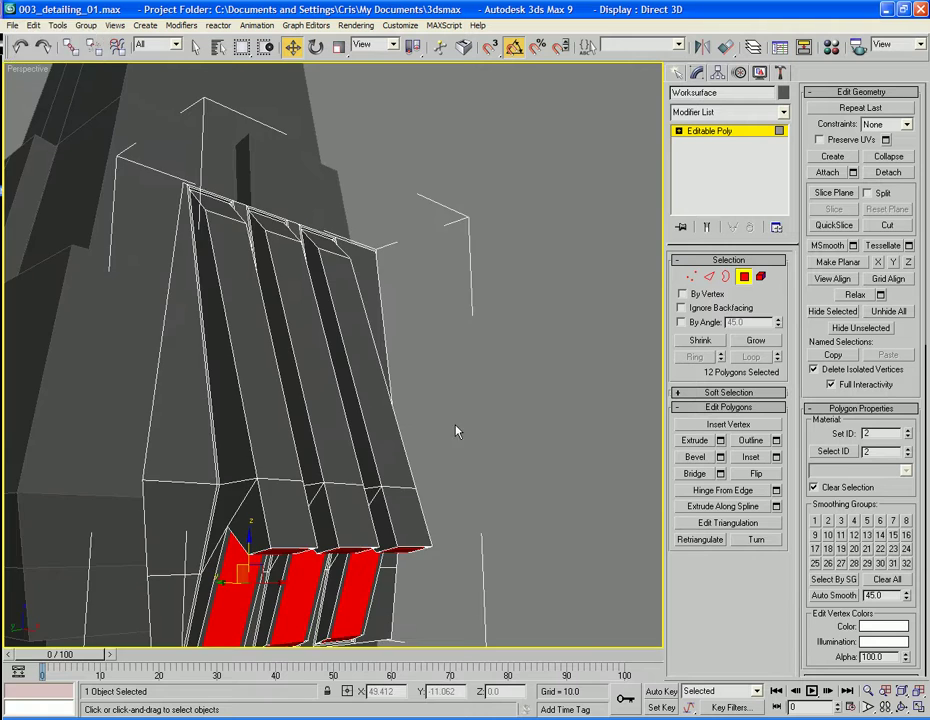
alt+middle_drag(456, 432, 394, 476)
click(720, 441)
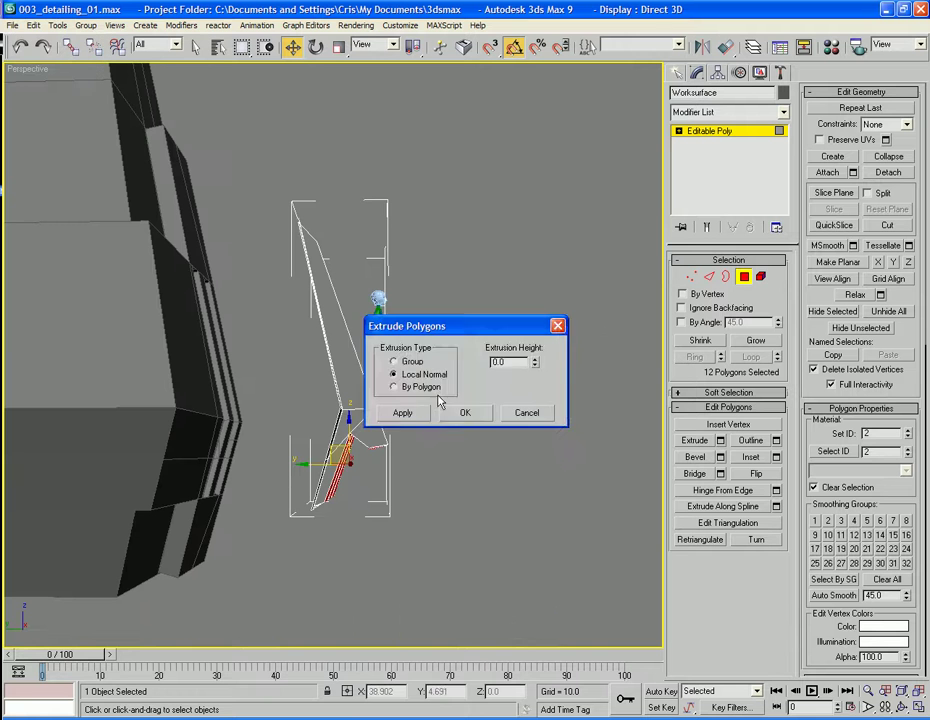
click(466, 414)
drag(331, 447, 268, 252)
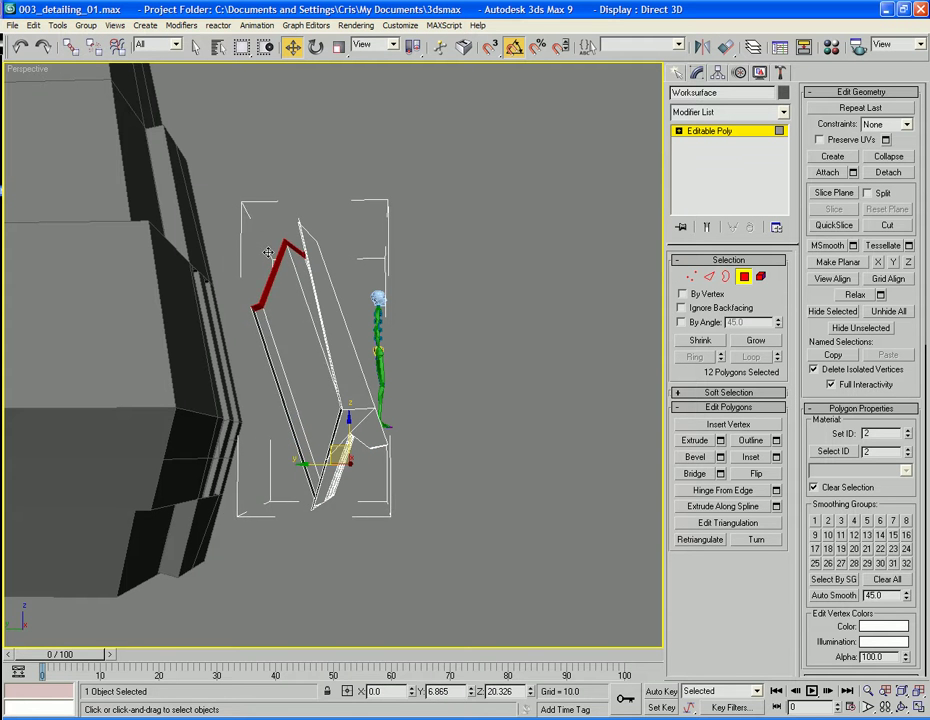
In the Right view, move the vertices at the extruded profile's inner notch up and toward the bars' outer side
alt+middle_drag(276, 287, 36, 383)
scroll(411, 405, up, 5)
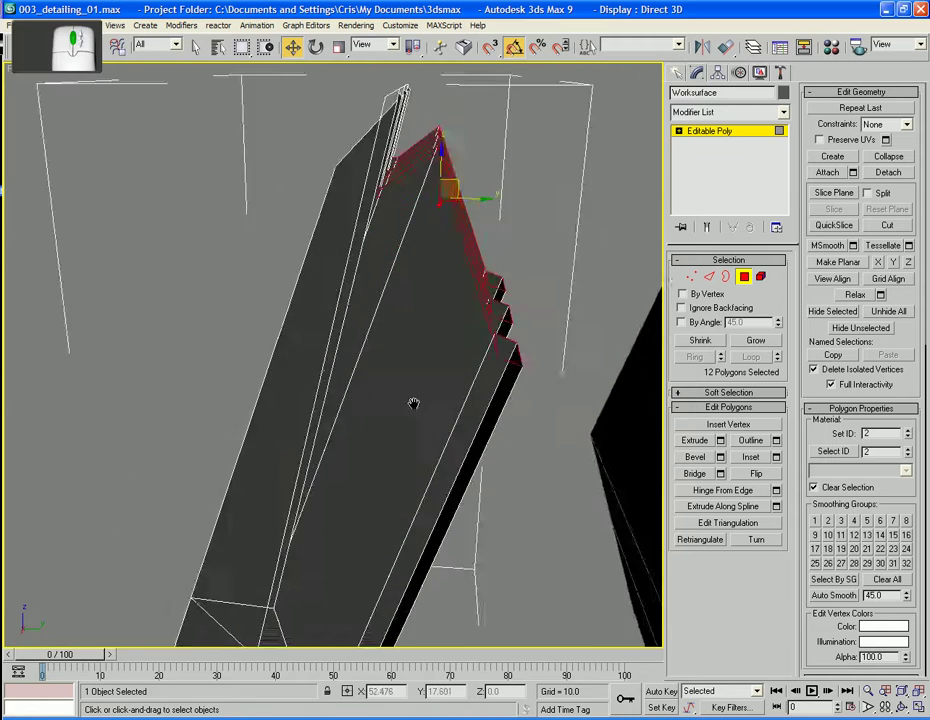
alt+middle_drag(411, 405, 394, 447)
key(f)
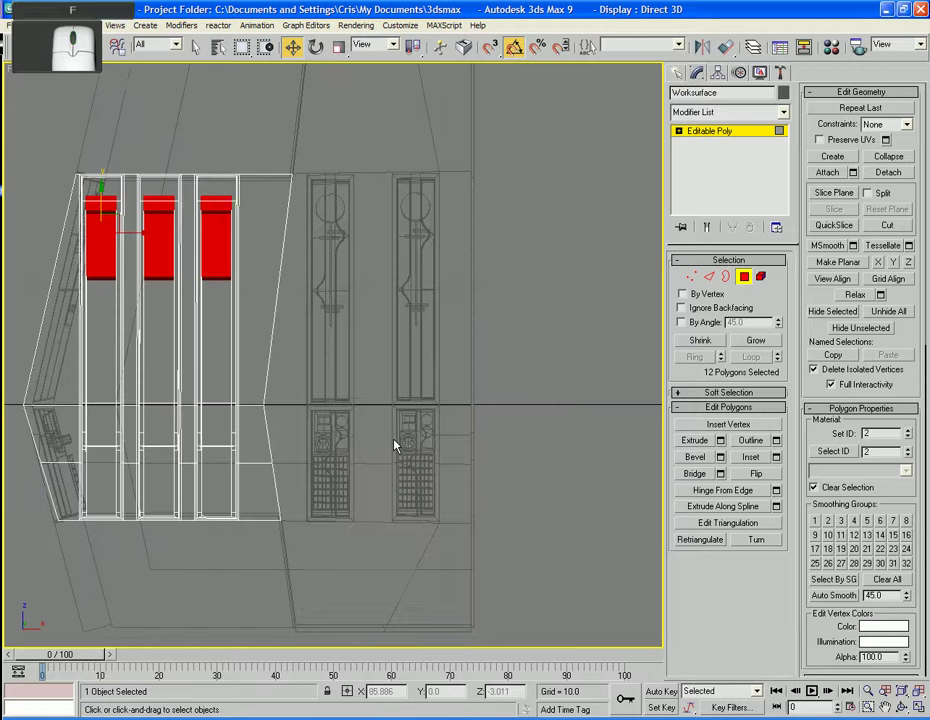
key(r)
scroll(600, 374, up, 2)
middle_drag(634, 340, 468, 405)
scroll(432, 490, up, 3)
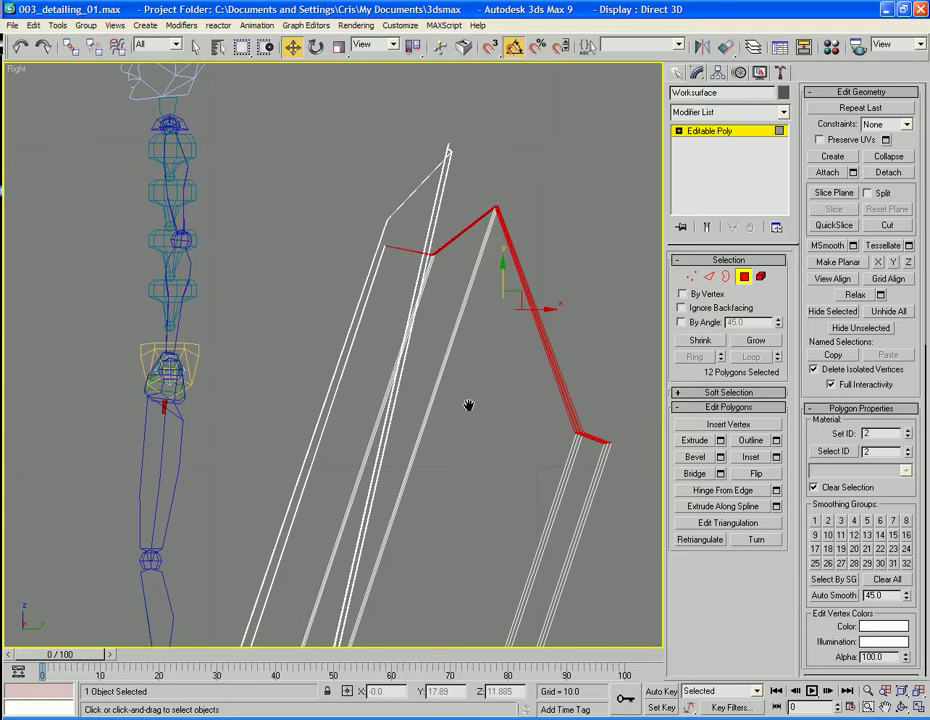
click(693, 278)
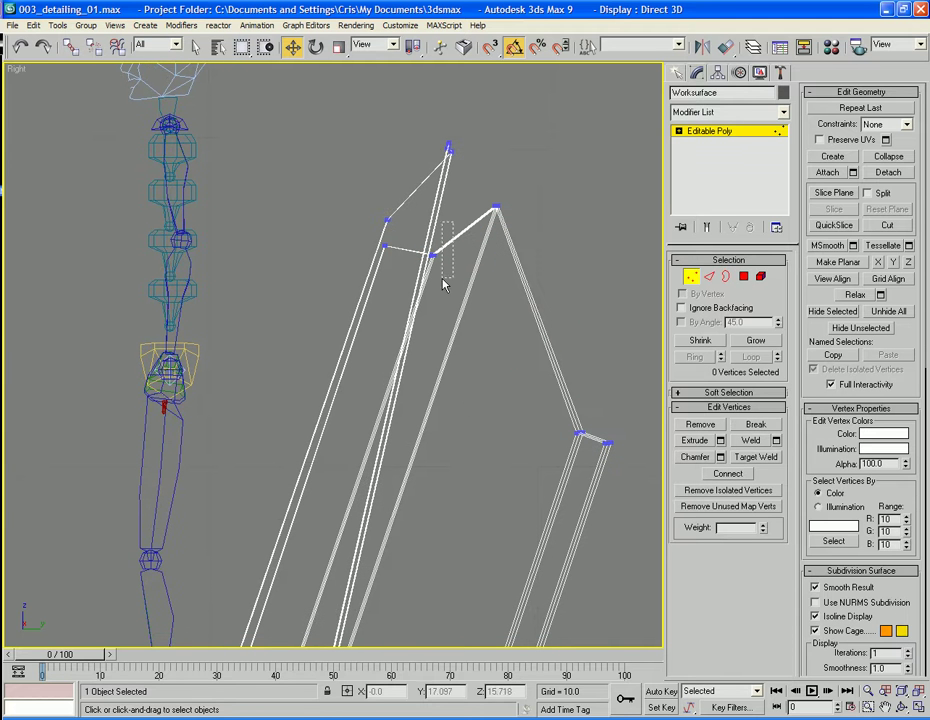
drag(456, 256, 426, 226)
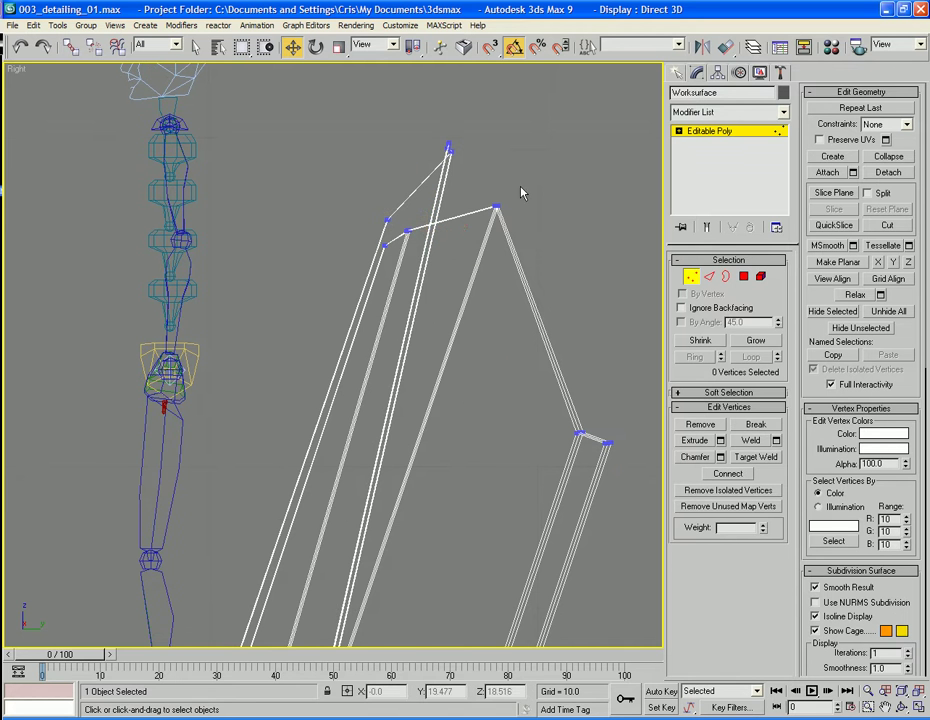
Move the extruded profile's peak vertices close to the notch vertices, and bring the inner lower-corner vertices up just behind them
drag(518, 192, 479, 243)
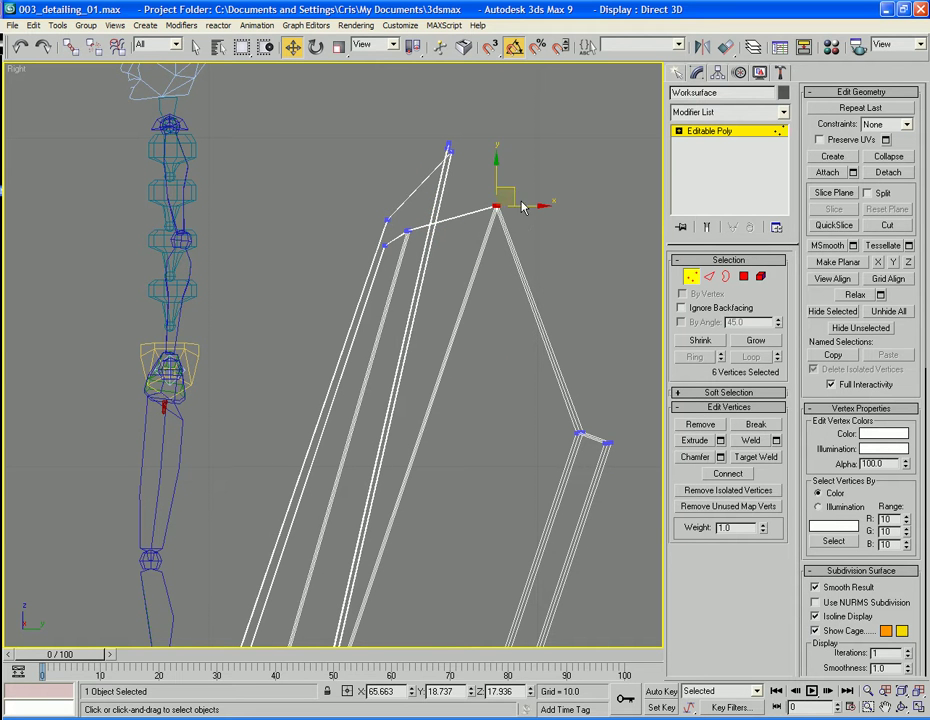
drag(521, 207, 441, 211)
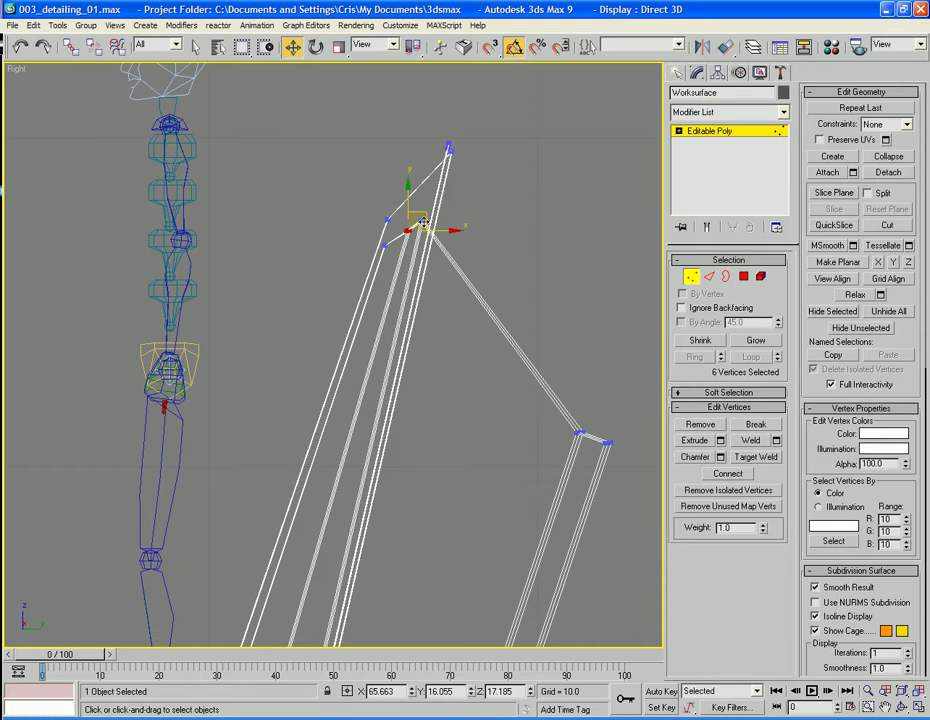
mouse_move(424, 222)
mouse_down()
mouse_move(419, 214)
mouse_move(436, 207)
mouse_up()
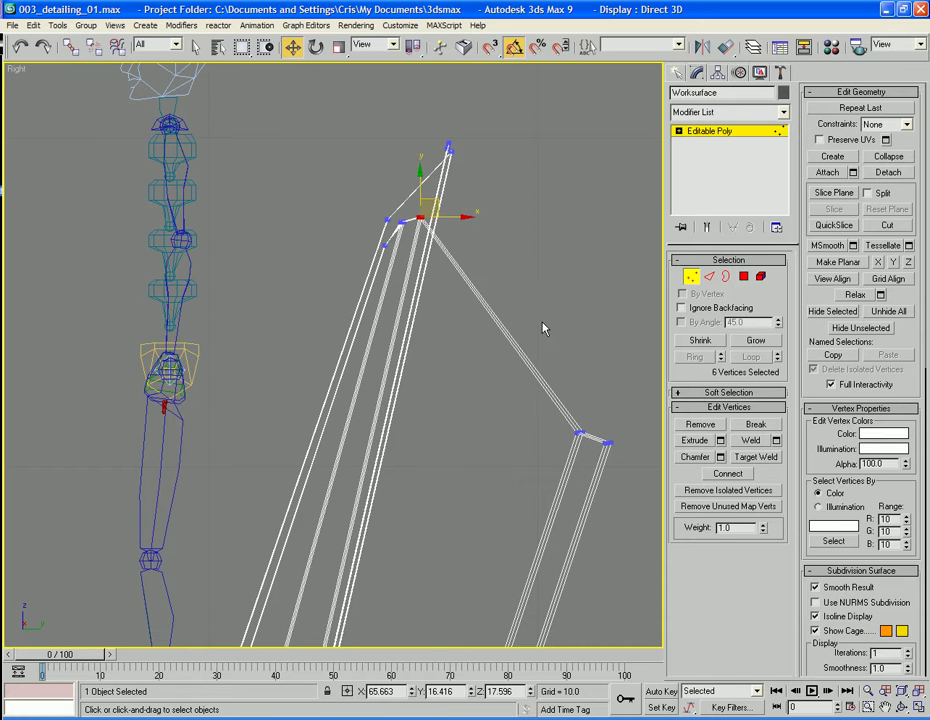
drag(598, 428, 563, 459)
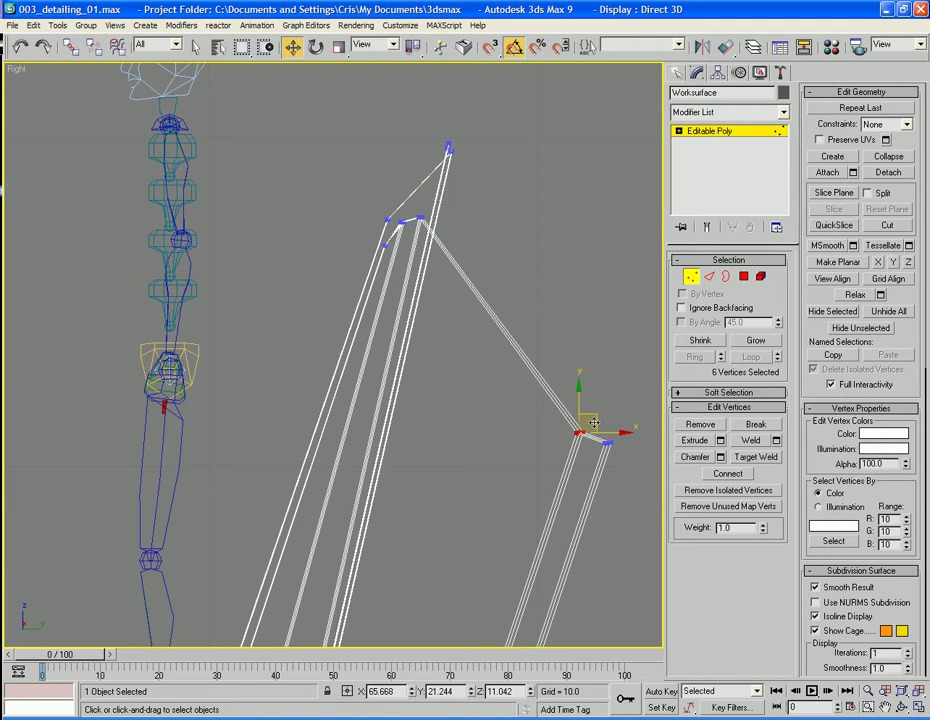
drag(594, 423, 449, 223)
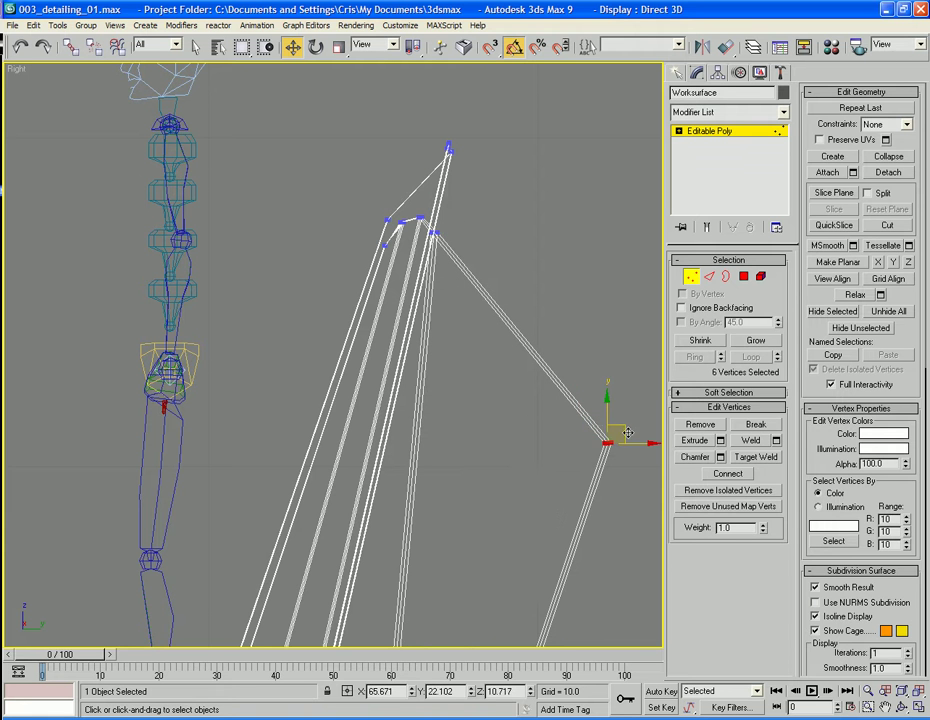
Move the six vertices at the extruded profile's far inner corner close below the notch vertices, and return to the Perspective view
drag(627, 432, 457, 257)
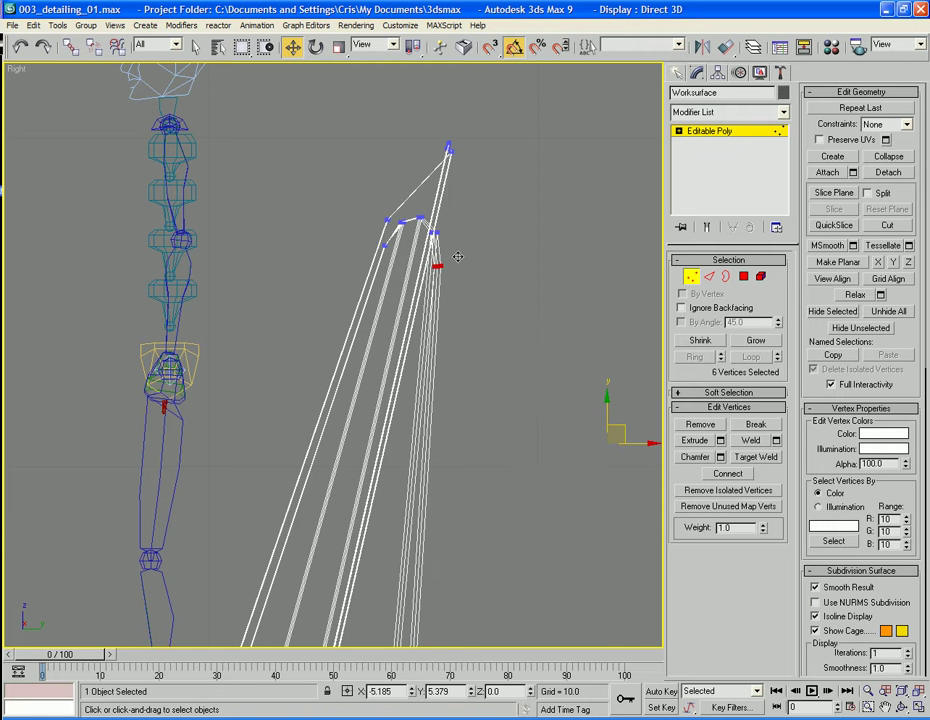
click(690, 278)
key(p)
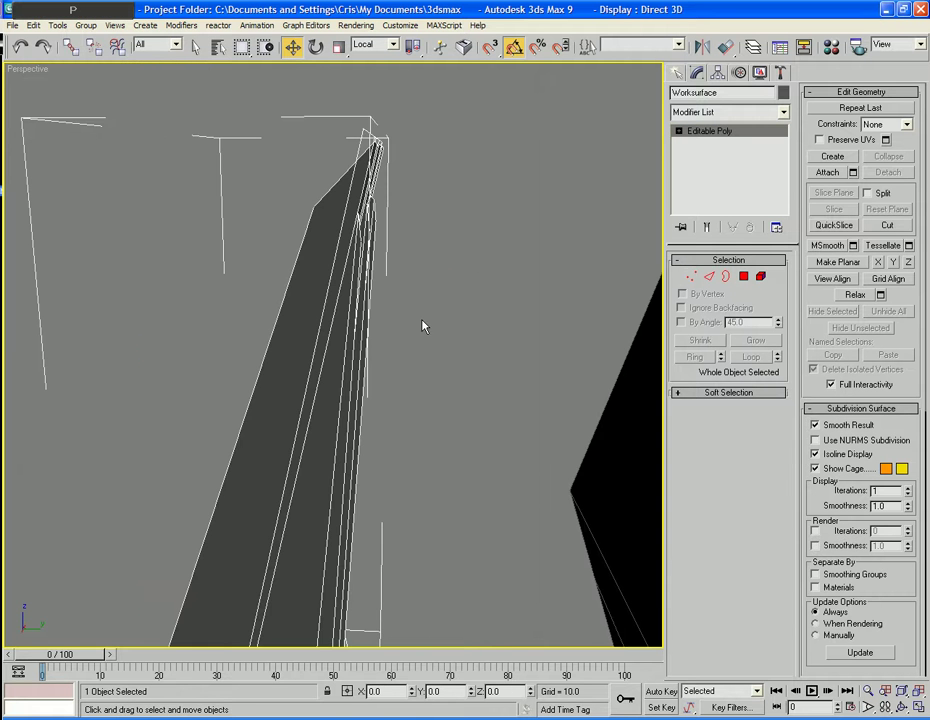
Select the polygons along the first bar's outer side, including its overhang and the narrow strip below it
alt+middle_drag(268, 327, 335, 347)
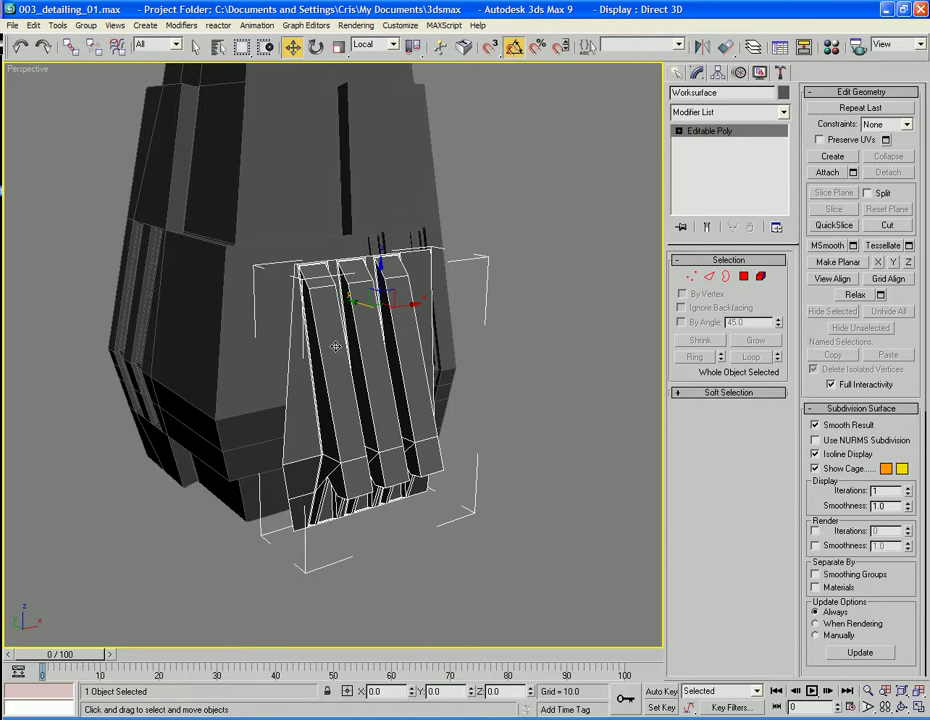
scroll(332, 343, up, 8)
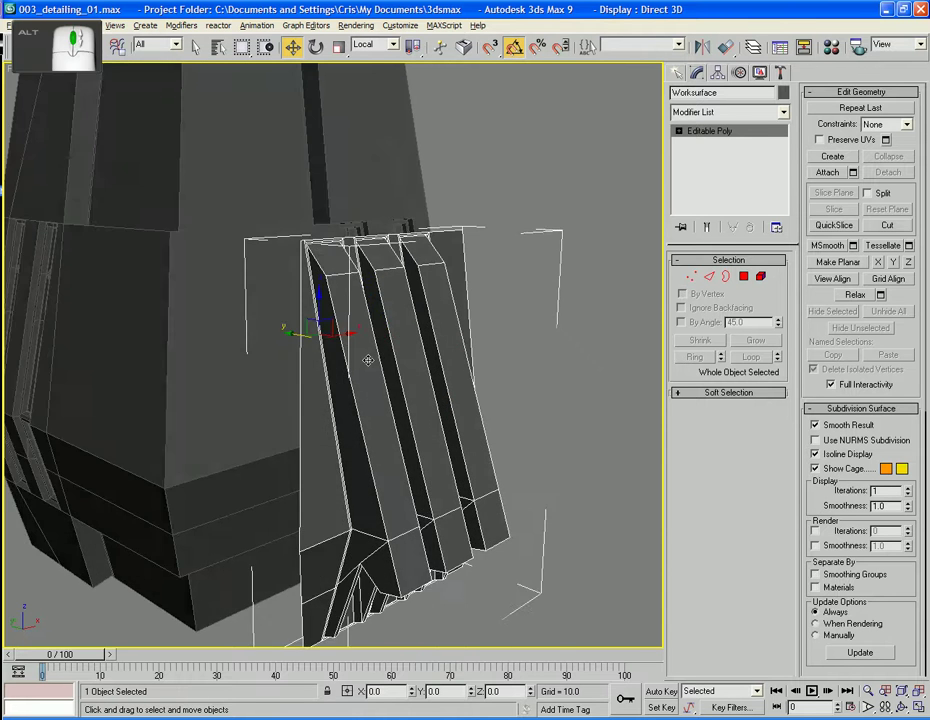
alt+middle_drag(368, 360, 381, 328)
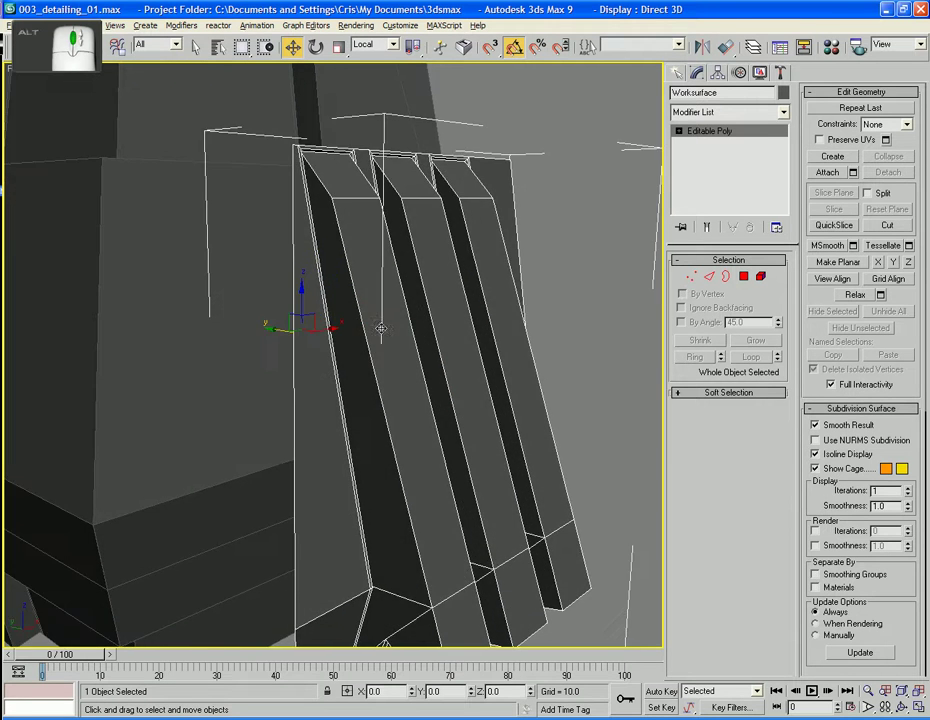
click(743, 276)
alt+middle_drag(376, 434, 365, 433)
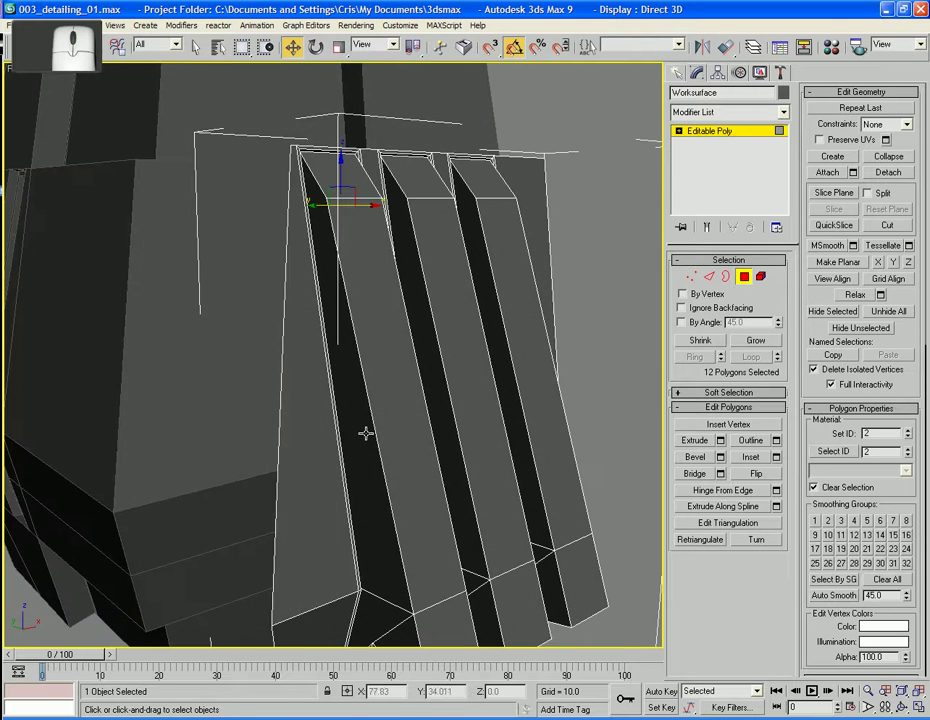
scroll(340, 307, down, 5)
click(357, 359)
alt+middle_drag(357, 359, 404, 390)
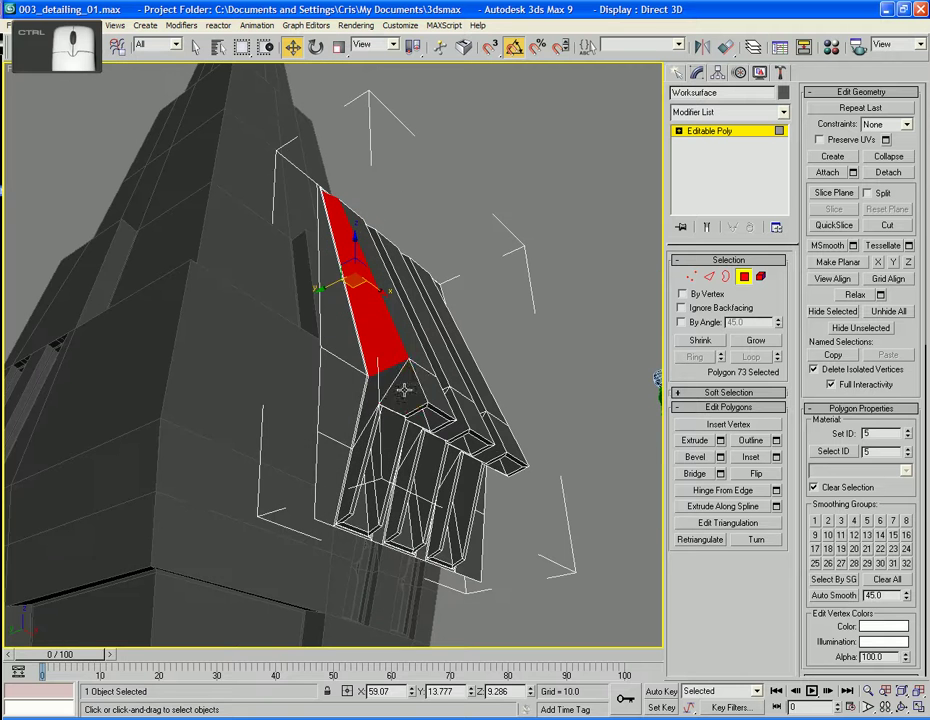
ctrl+click(355, 457)
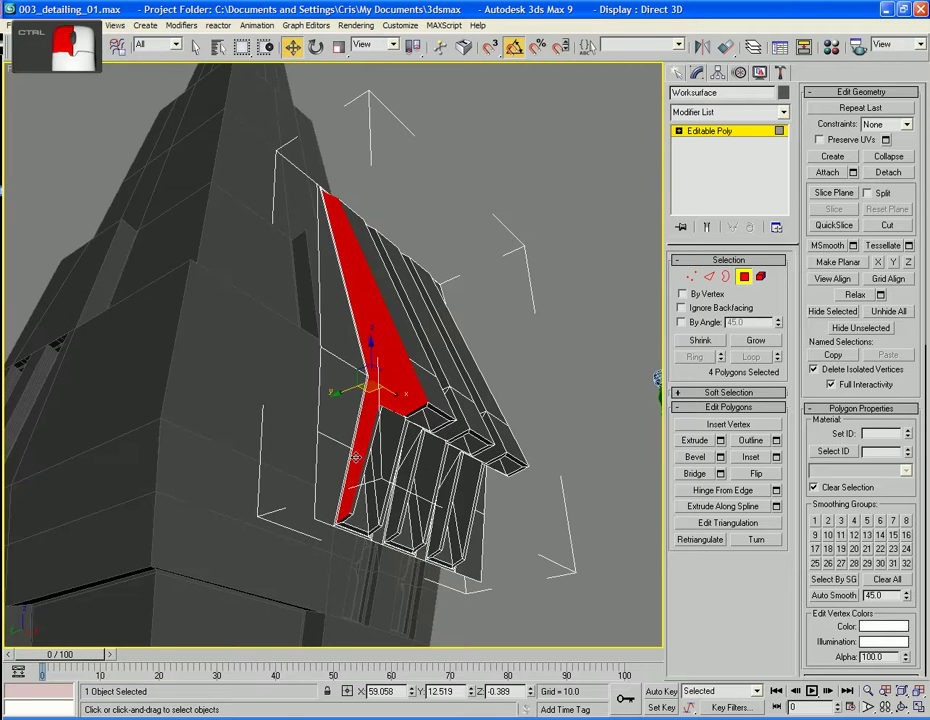
Add the polygons along the first bar's other side, with its overhang and lower strip, to the selection
alt+middle_drag(465, 429, 364, 464)
scroll(364, 463, up, 3)
ctrl+click(390, 552)
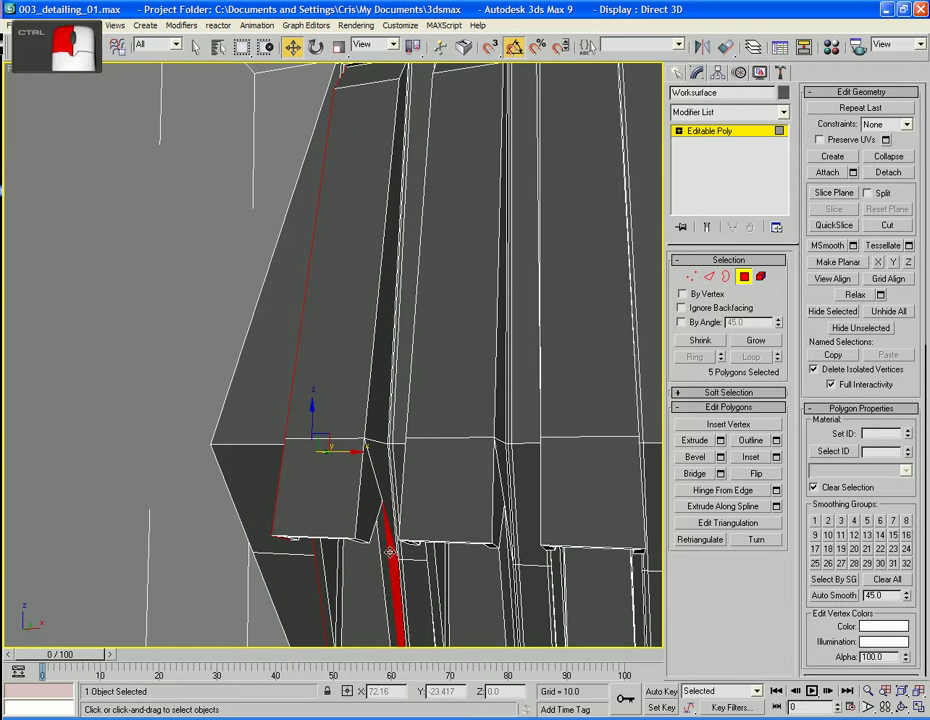
ctrl+click(378, 425)
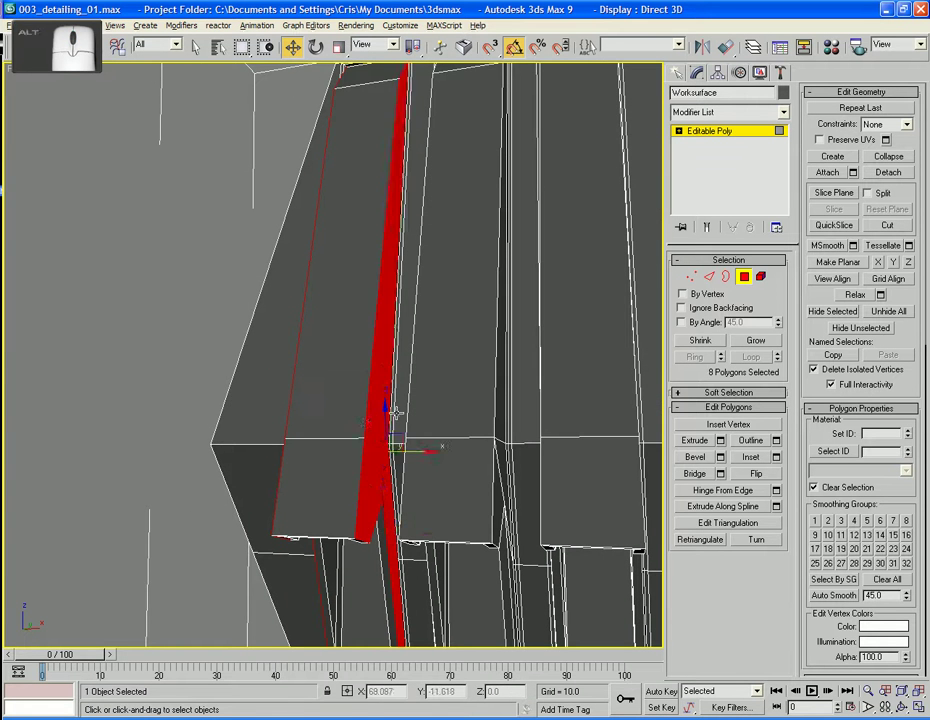
Add the polygons along both sides of the middle bar, including its overhang and lower strips, to the selection
alt+middle_drag(394, 415, 465, 418)
ctrl+click(463, 442)
ctrl+click(481, 505)
alt+middle_drag(482, 513, 480, 490)
ctrl+click(335, 420)
alt+middle_drag(385, 402, 356, 411)
ctrl+click(356, 411)
ctrl+click(467, 460)
ctrl+click(442, 481)
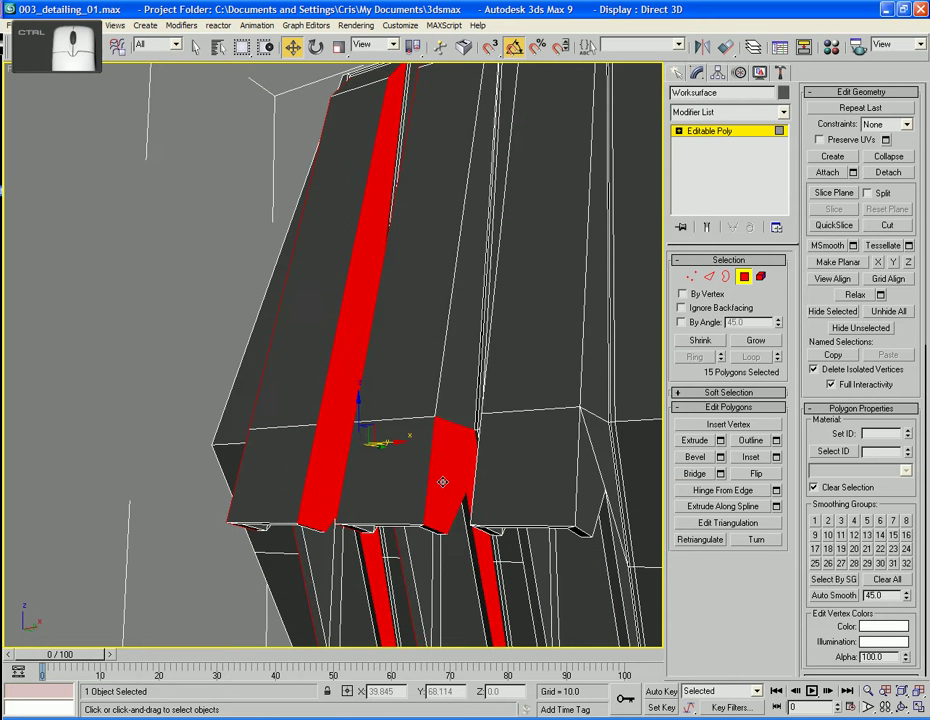
key(ctrl+z)
ctrl+click(447, 454)
alt+middle_drag(447, 454, 494, 399)
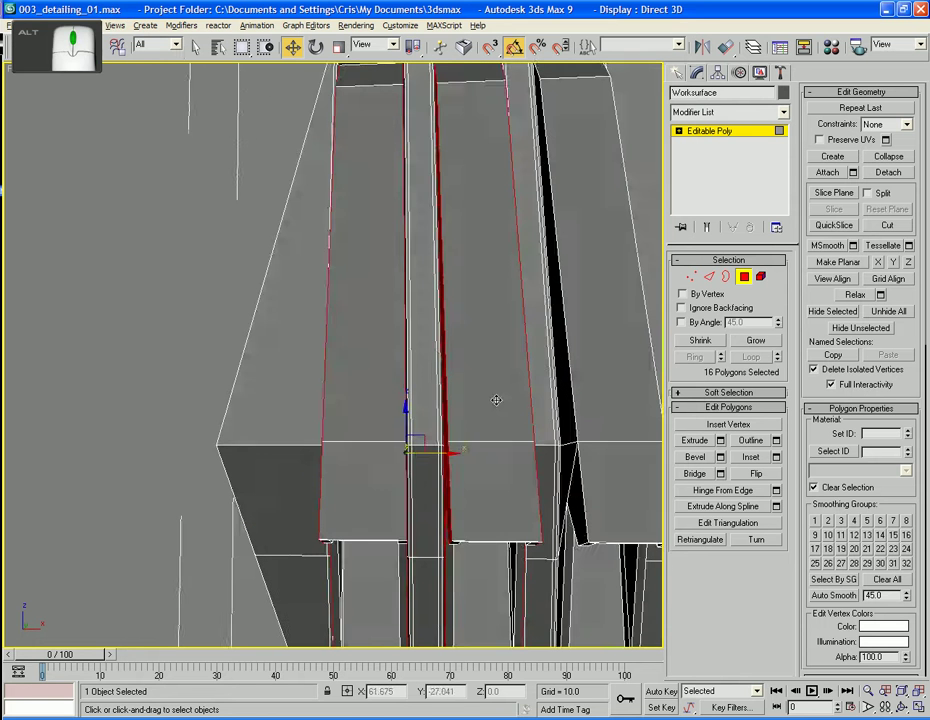
Add the third bar's side facing the middle bar, with its overhang side and lower strip, to the polygon selection
ctrl+click(578, 505)
key(q)
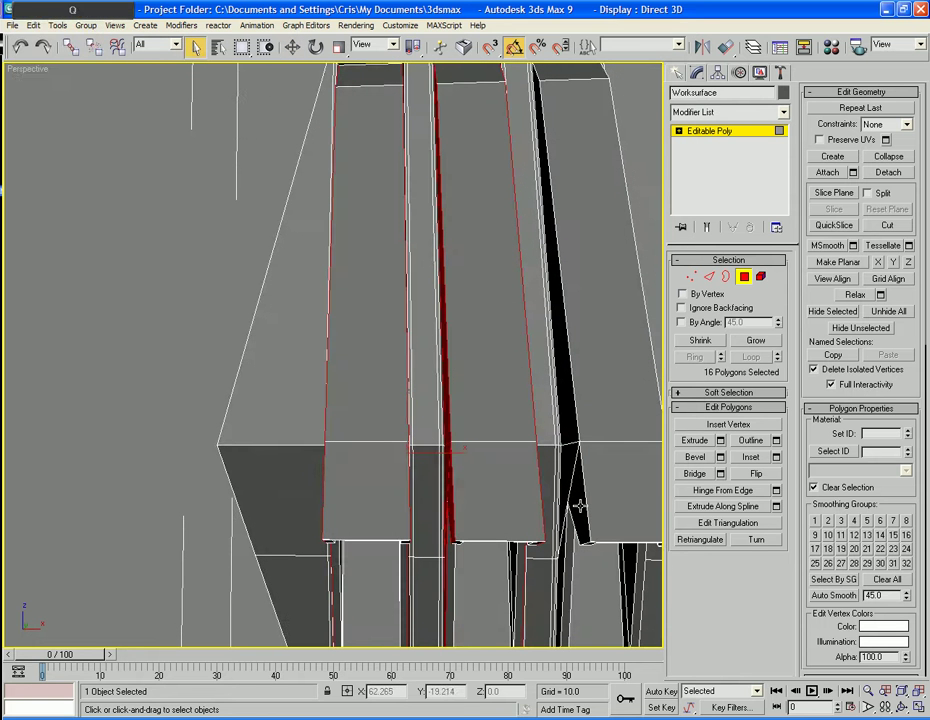
ctrl+click(576, 500)
ctrl+click(563, 543)
ctrl+click(571, 423)
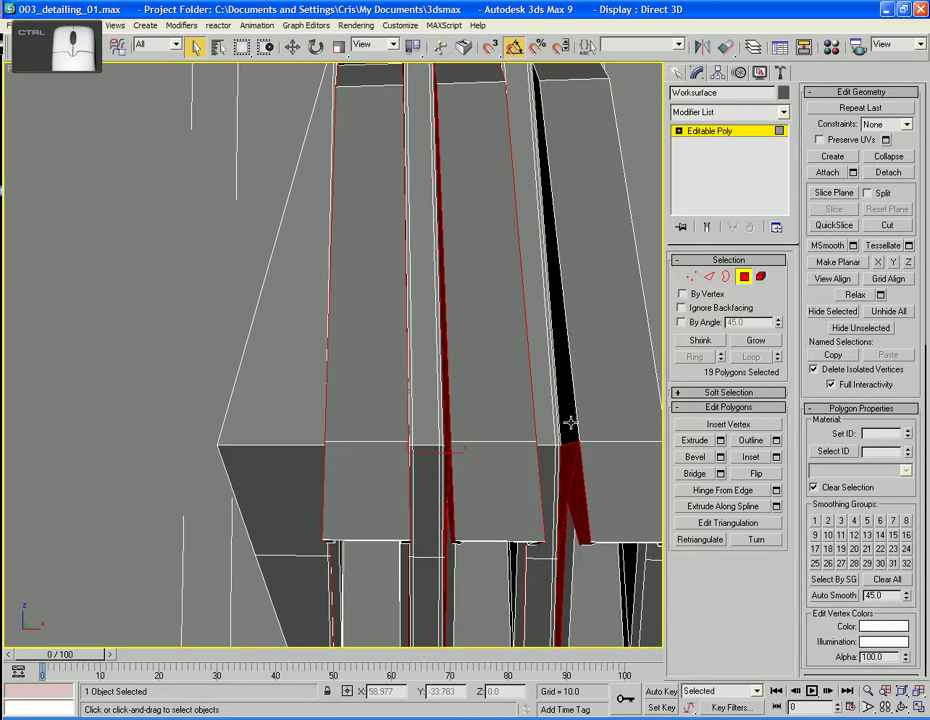
ctrl+click(581, 430)
Add the third bar's far side, including the overhang side and the strip below it, to the polygon selection
alt+middle_drag(581, 430, 529, 428)
ctrl+click(592, 568)
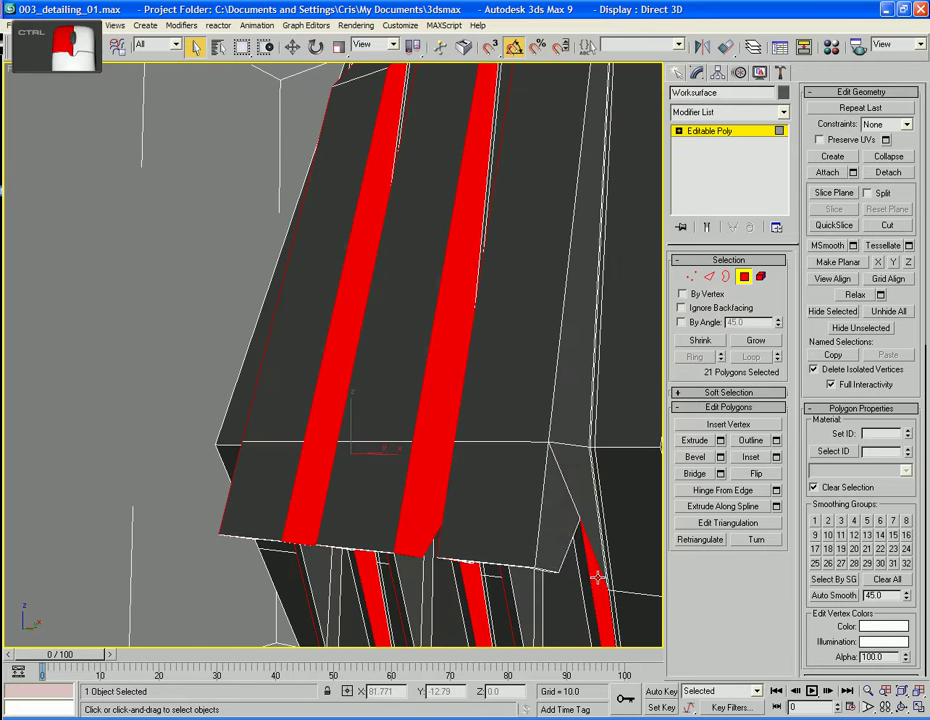
ctrl+click(550, 498)
ctrl+click(584, 466)
ctrl+click(581, 400)
alt+middle_drag(581, 400, 540, 455)
scroll(540, 455, up, 5)
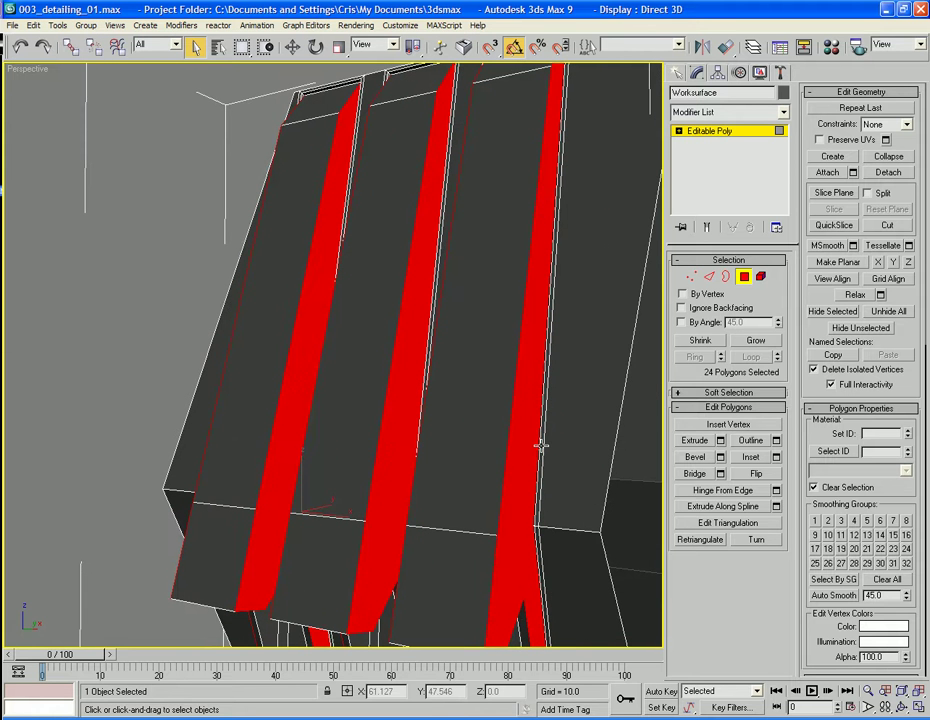
Inset the selected side polygons of the three bars as a group by 0.09
click(776, 457)
drag(535, 374, 536, 392)
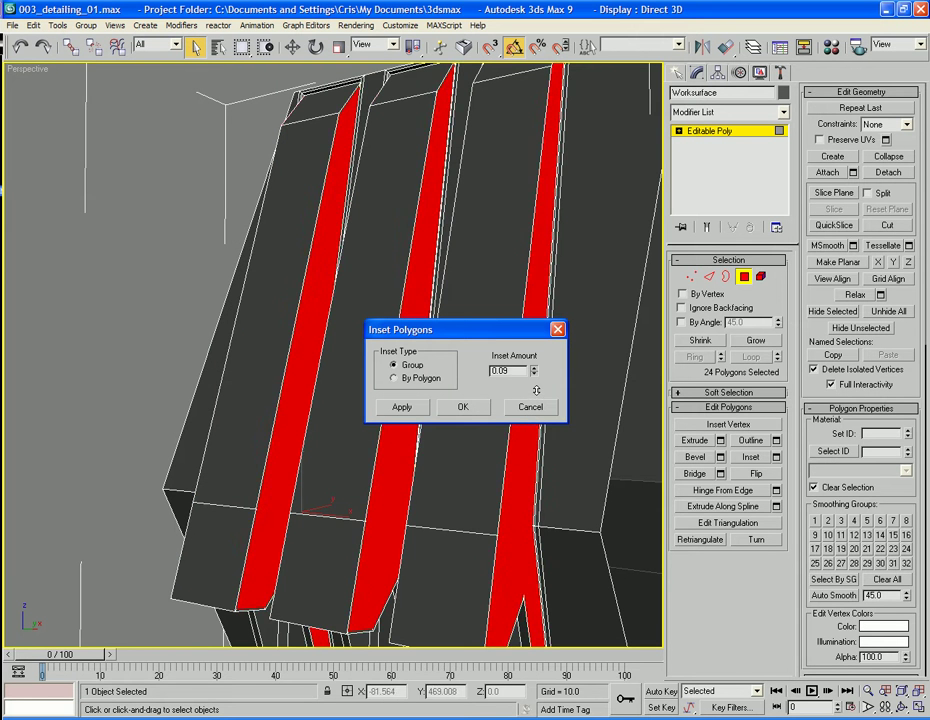
click(470, 409)
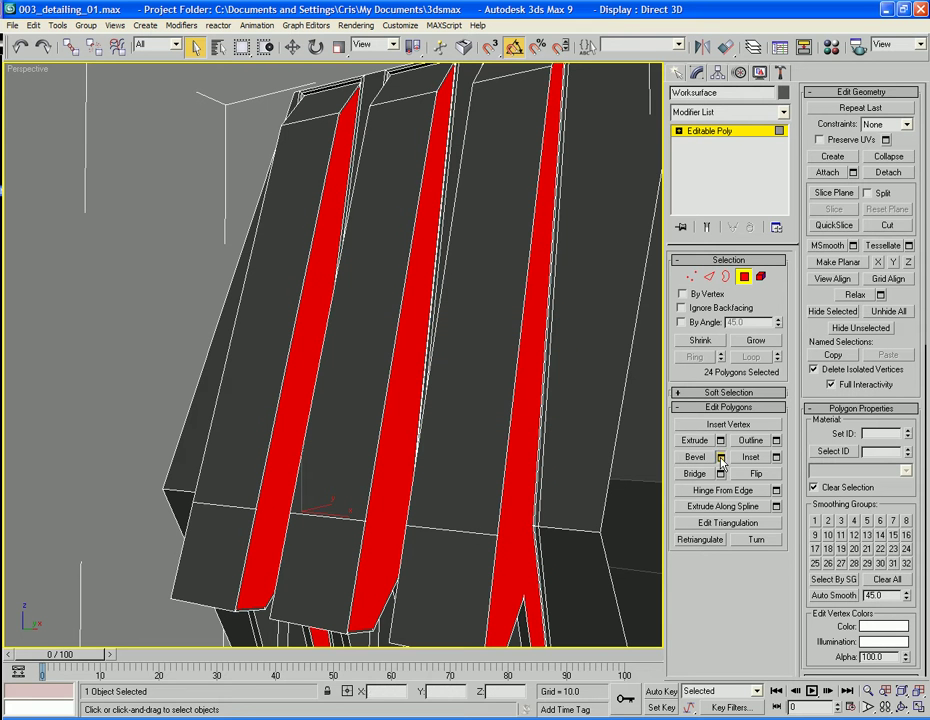
Bevel the inset side polygons as a group with height -0.05 and outline amount -0.05
click(720, 457)
double_click(505, 357)
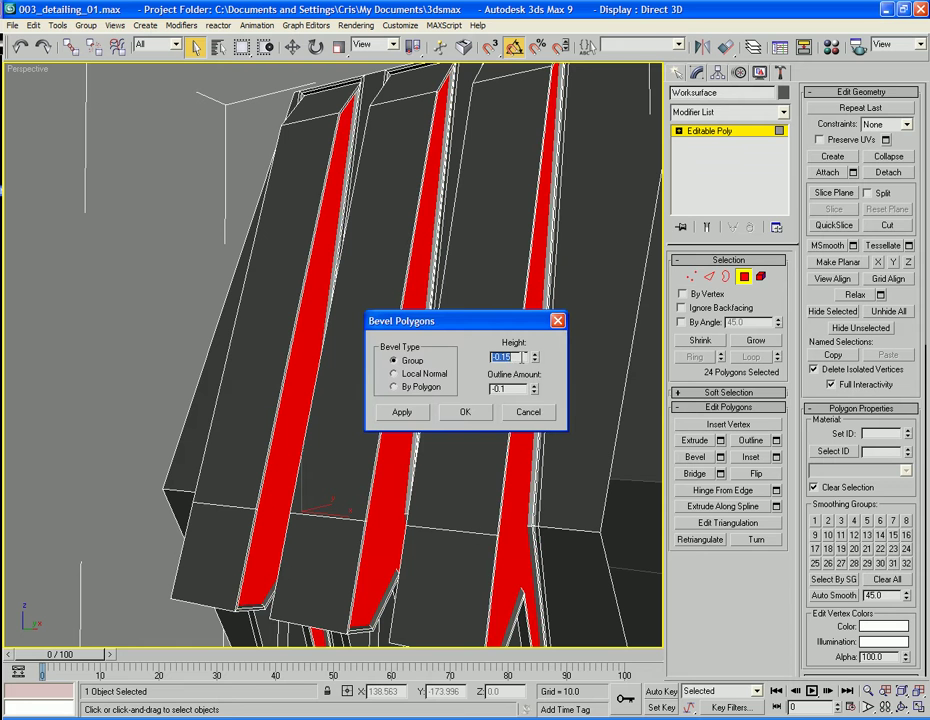
text(-0.)
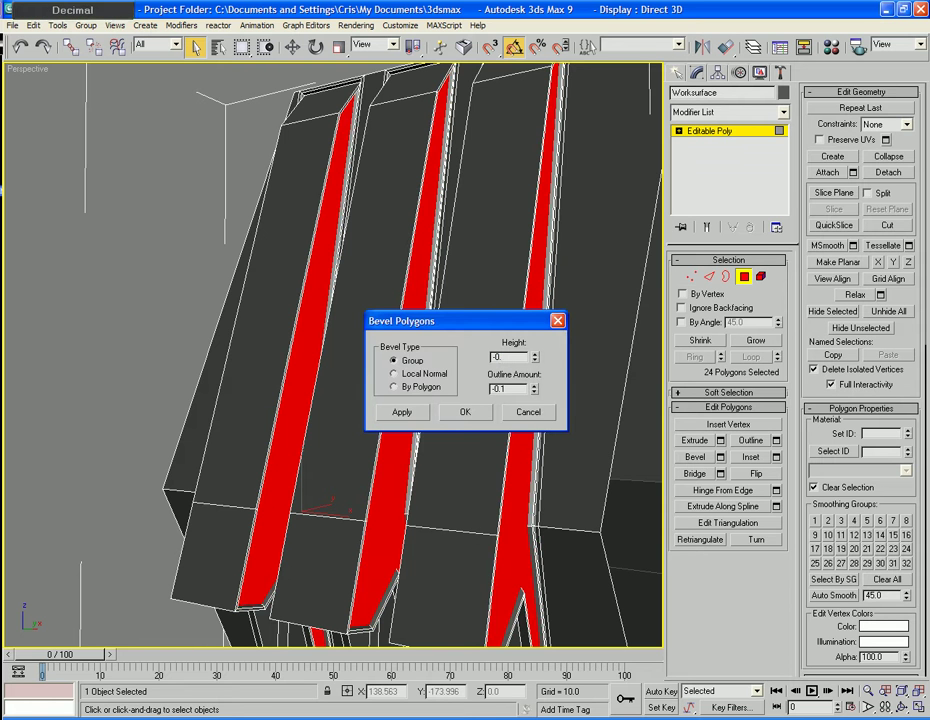
text(05)
key(Tab)
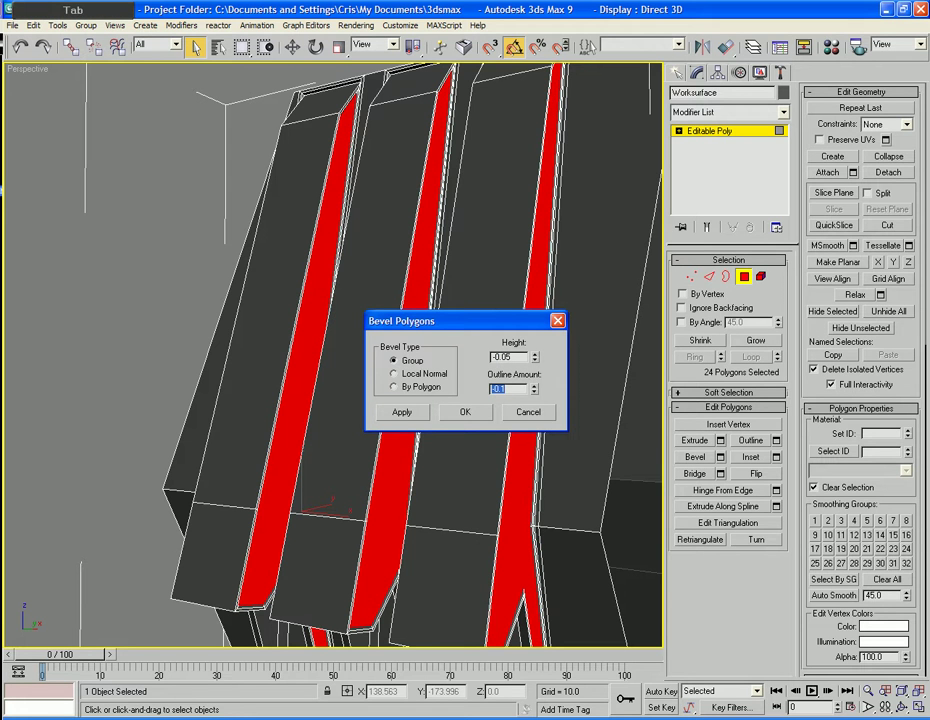
text(0.05)
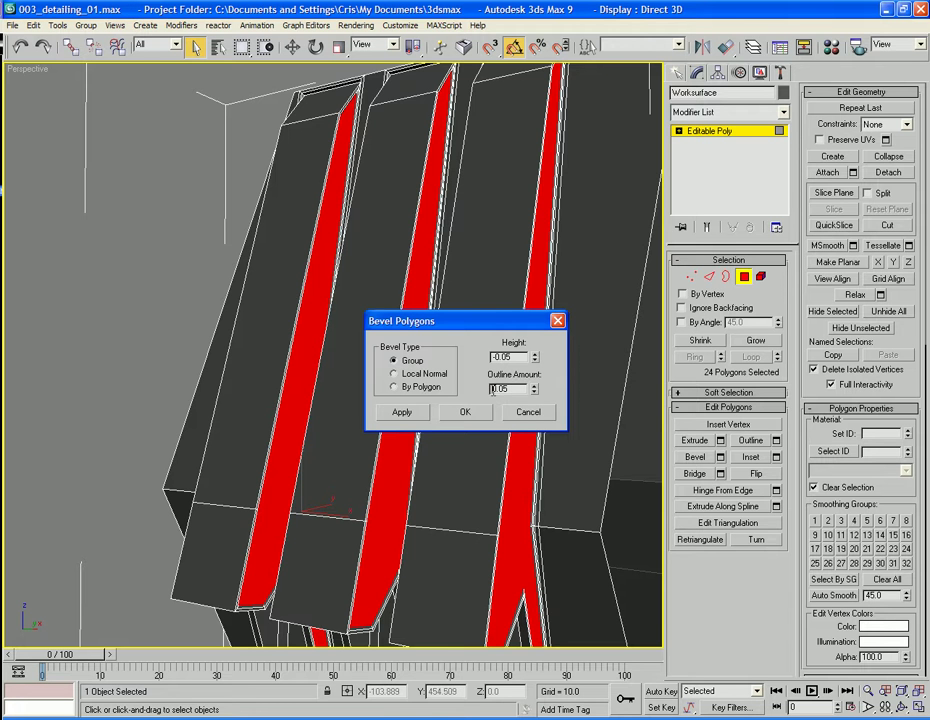
key(Tab)
click(463, 411)
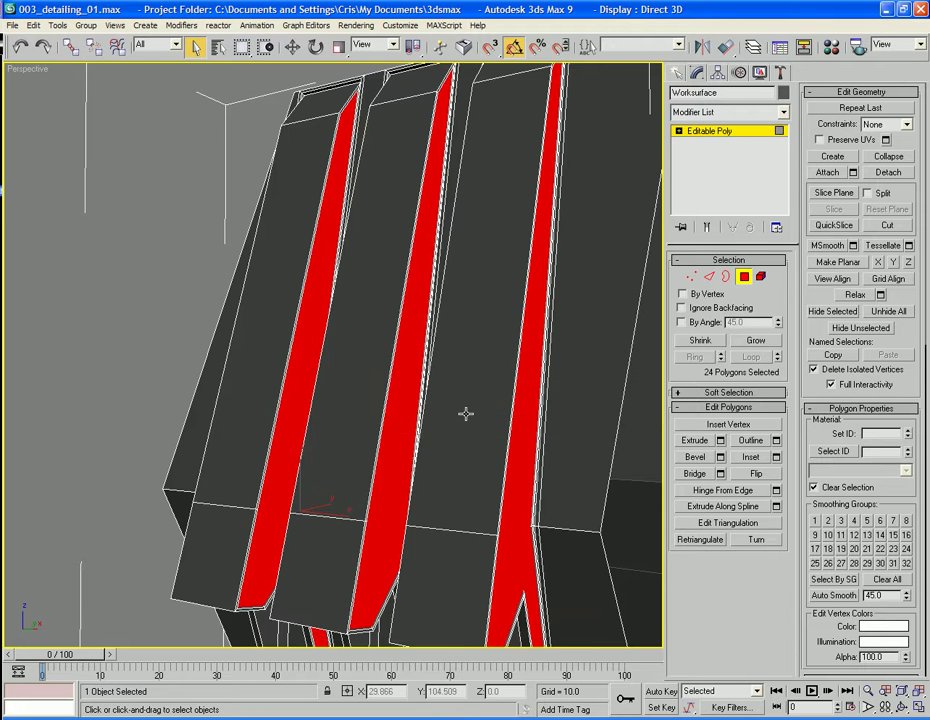
Inset the beveled side polygons again and bevel them with height -0.05 and outline amount -0.05
click(777, 457)
click(484, 407)
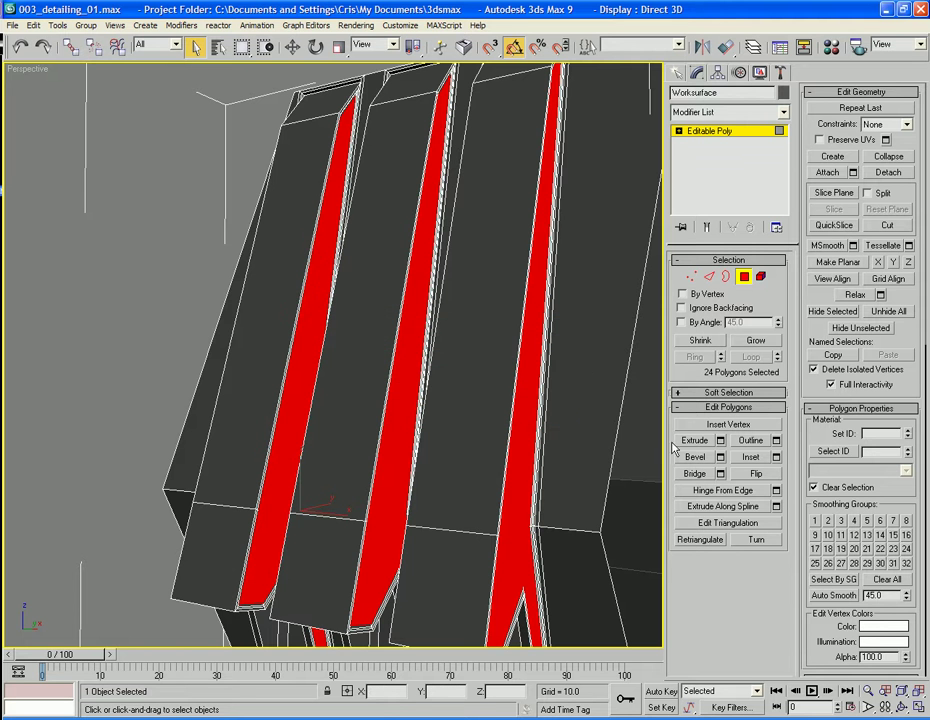
click(719, 457)
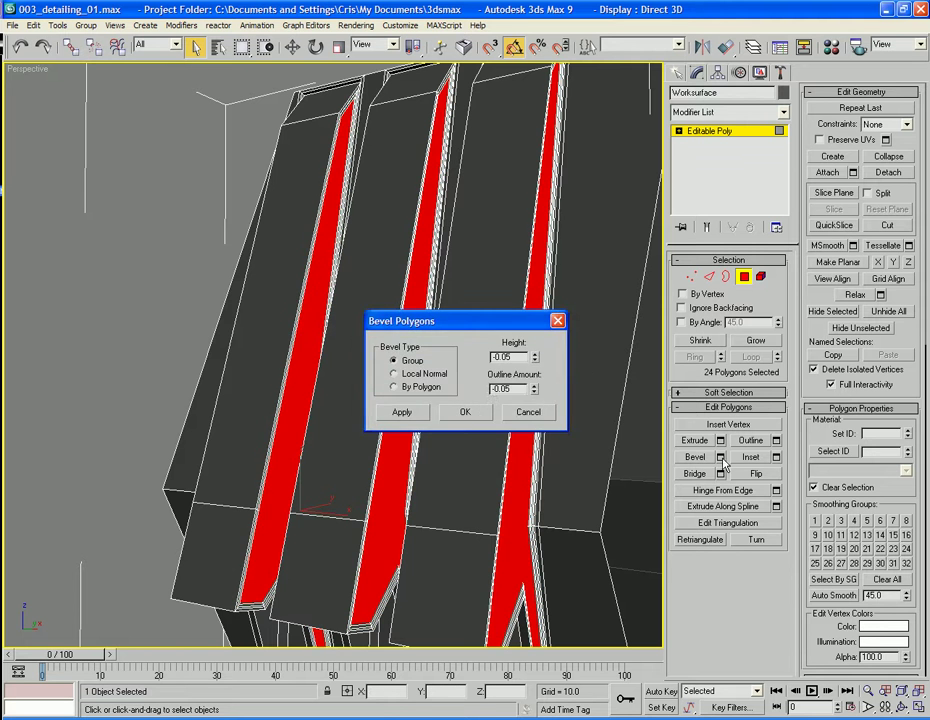
click(460, 412)
scroll(538, 453, up, 6)
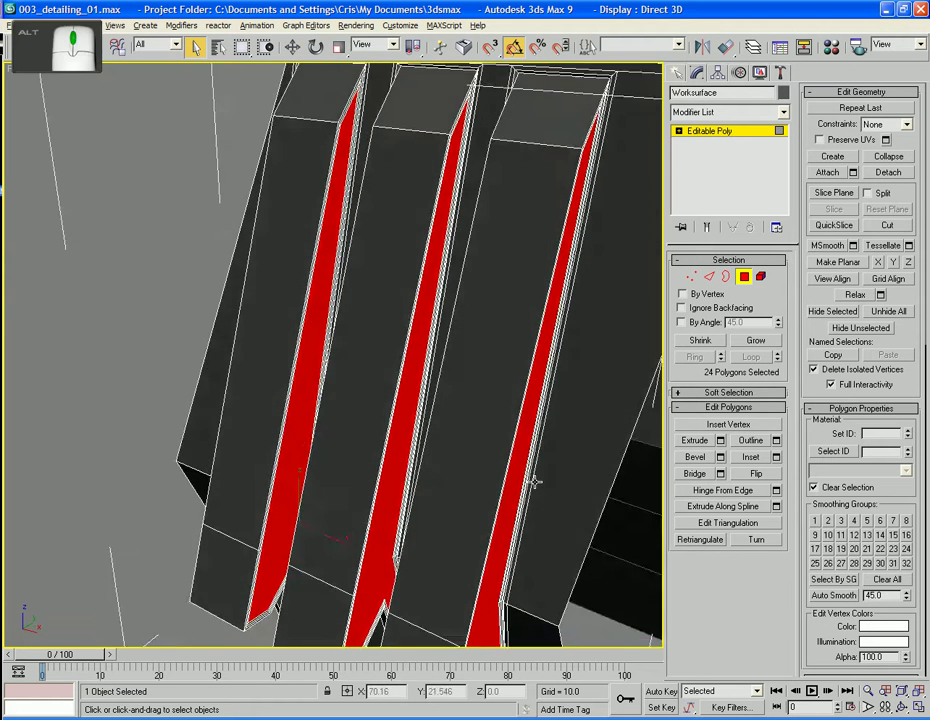
middle_drag(536, 475, 439, 251)
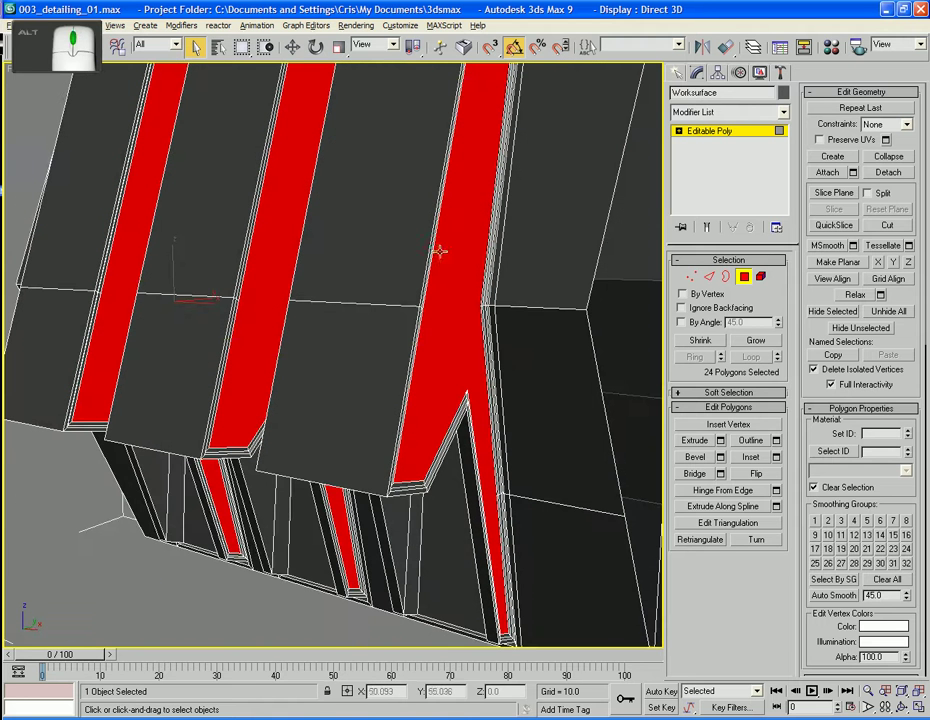
Cancel a further bevel of the side polygons and undo the second inset and bevel
click(720, 457)
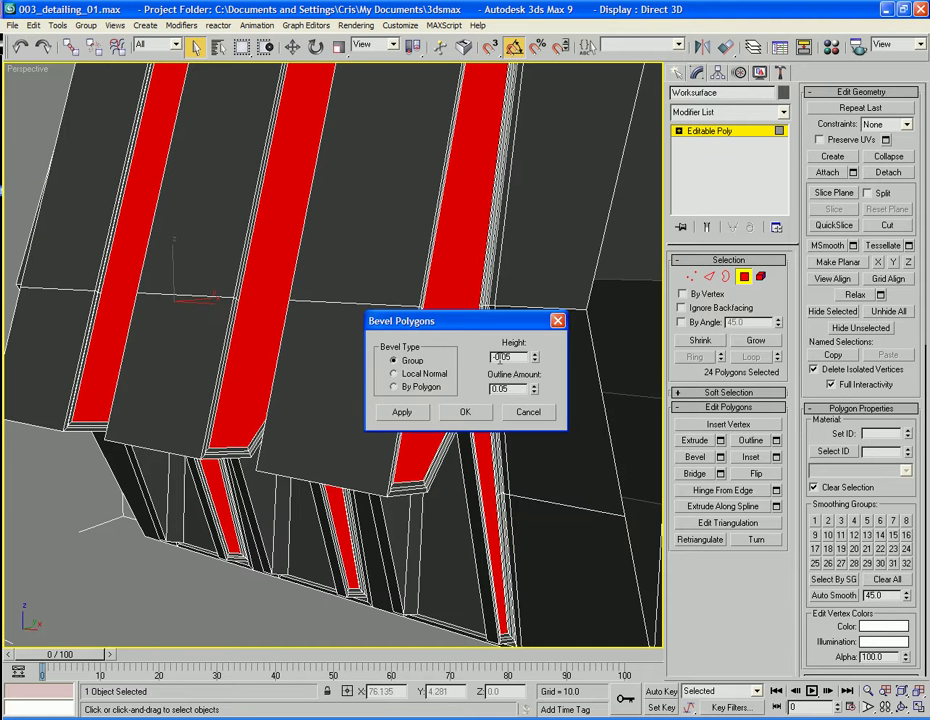
click(528, 412)
key(ctrl+z)
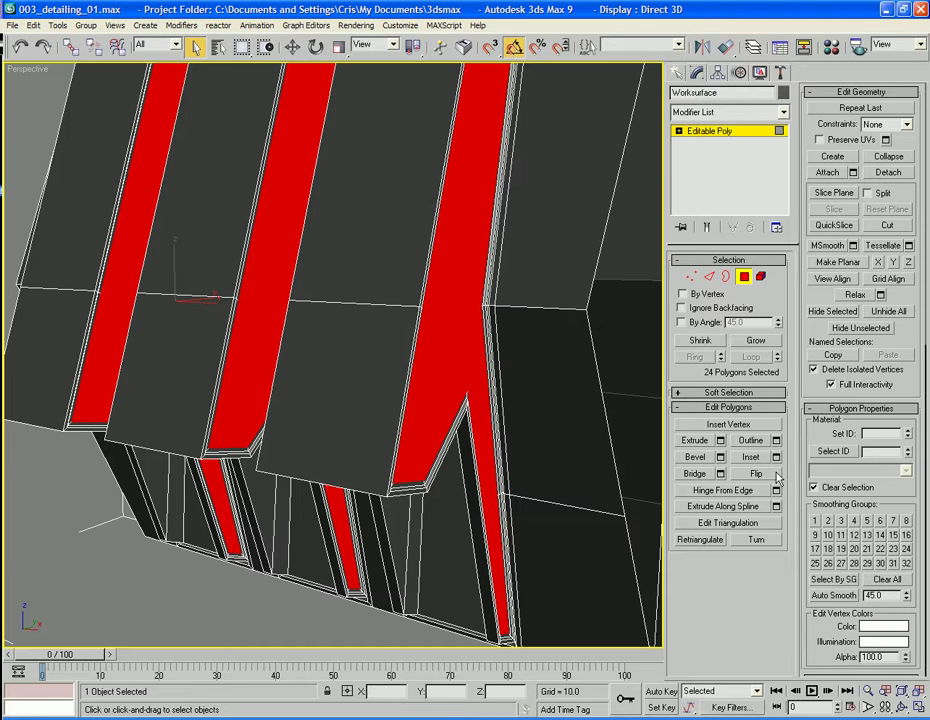
key(ctrl+z)
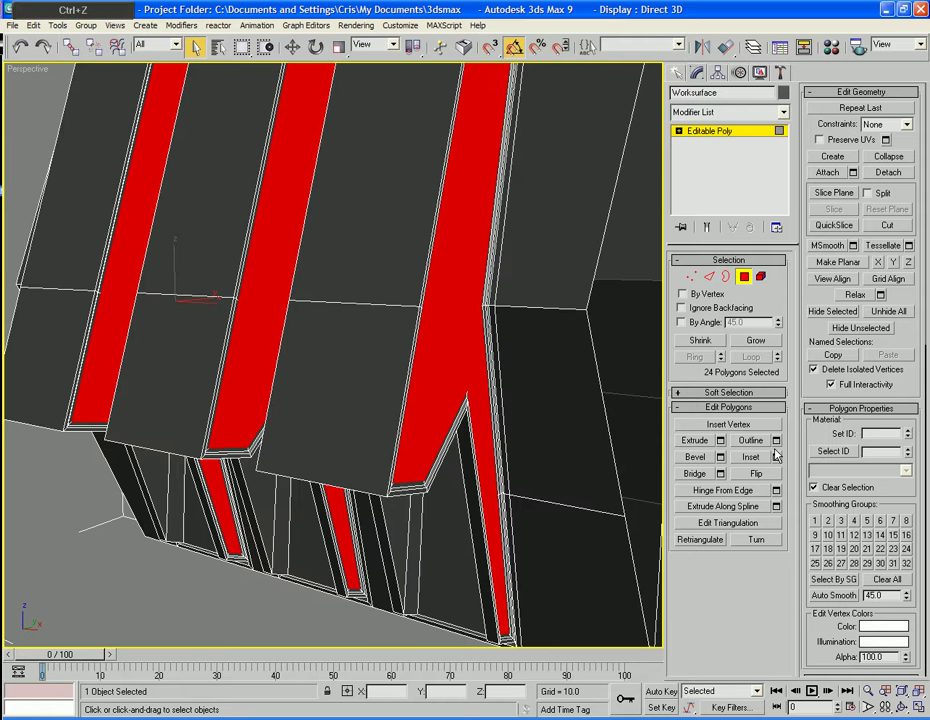
key(ctrl+z)
Inset the selected side polygons of the bars again and bevel them with height 0.05 and outline amount -0.05
click(776, 457)
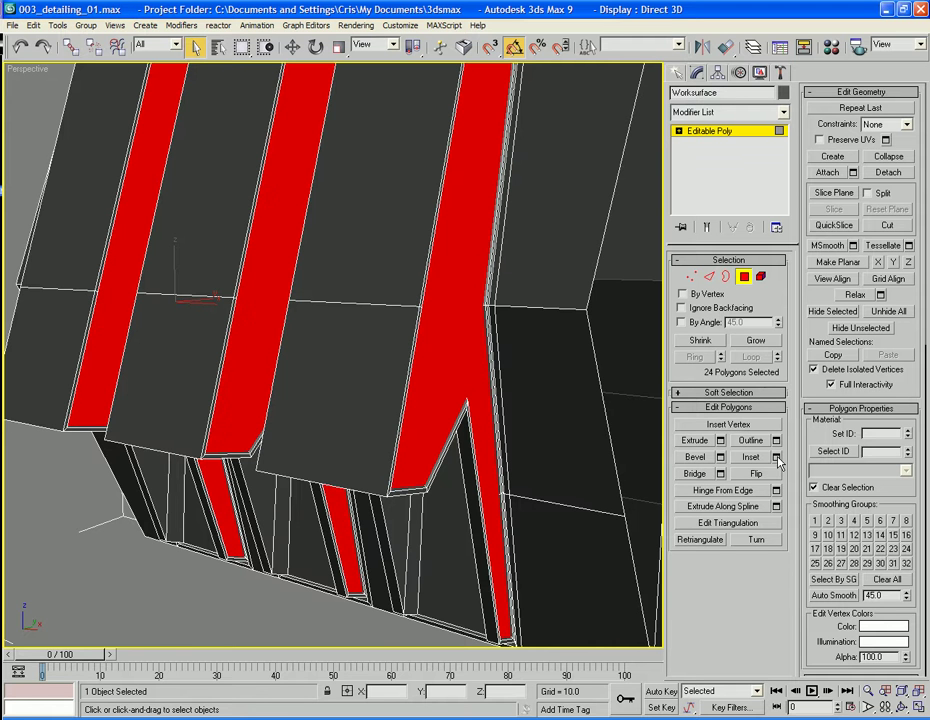
click(463, 410)
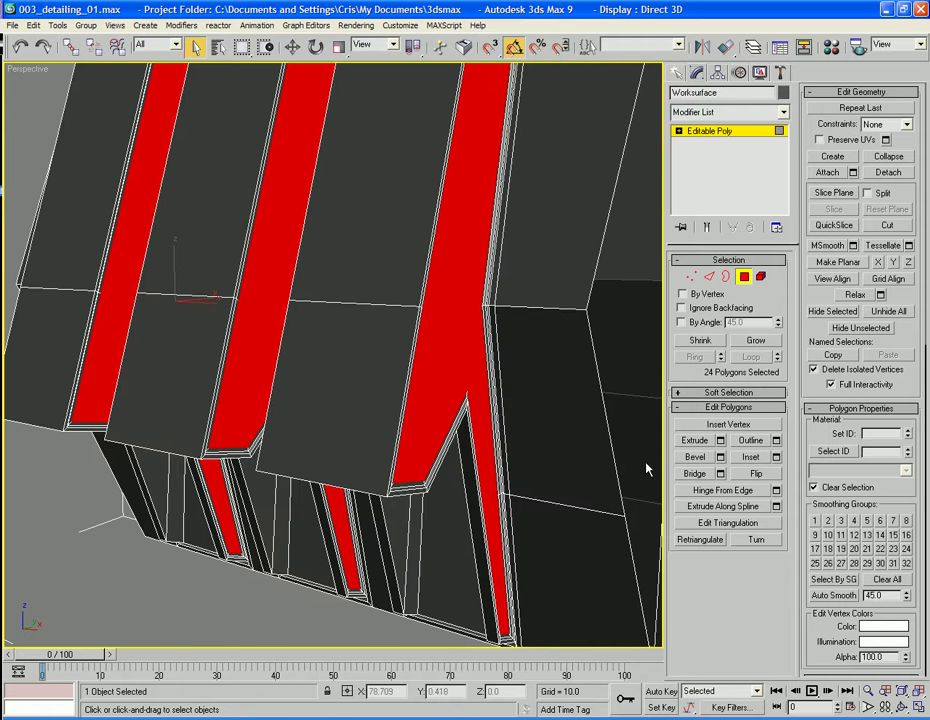
click(719, 457)
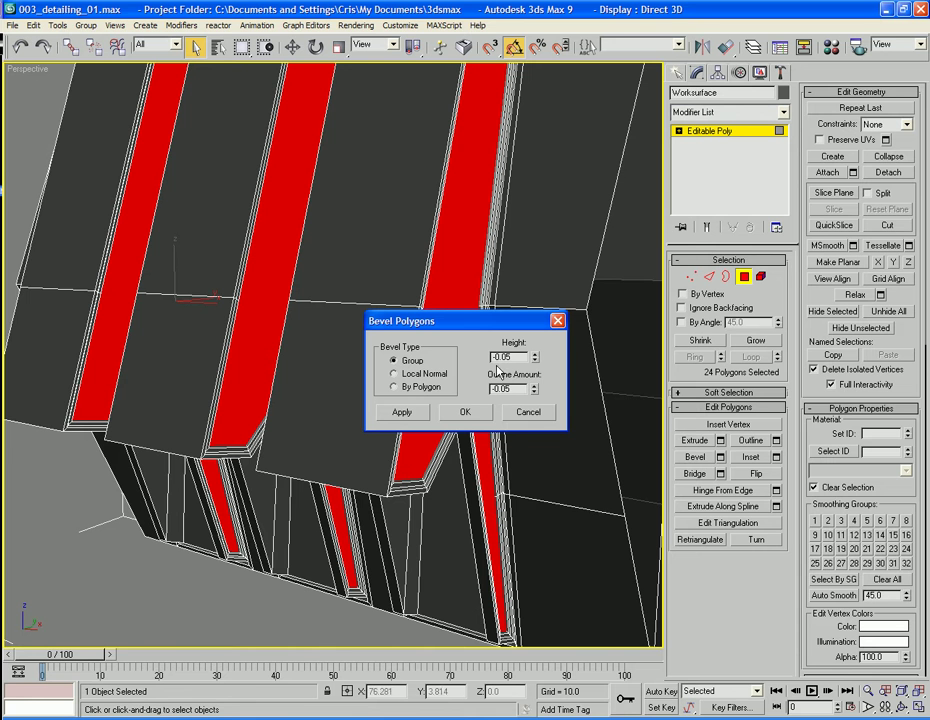
text(0)
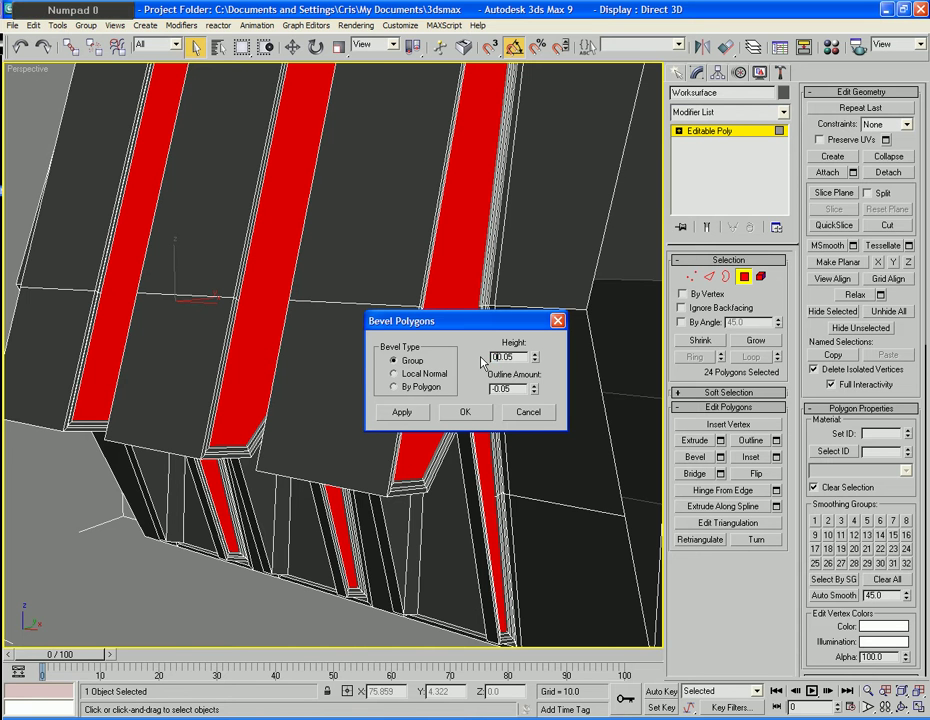
key(Tab)
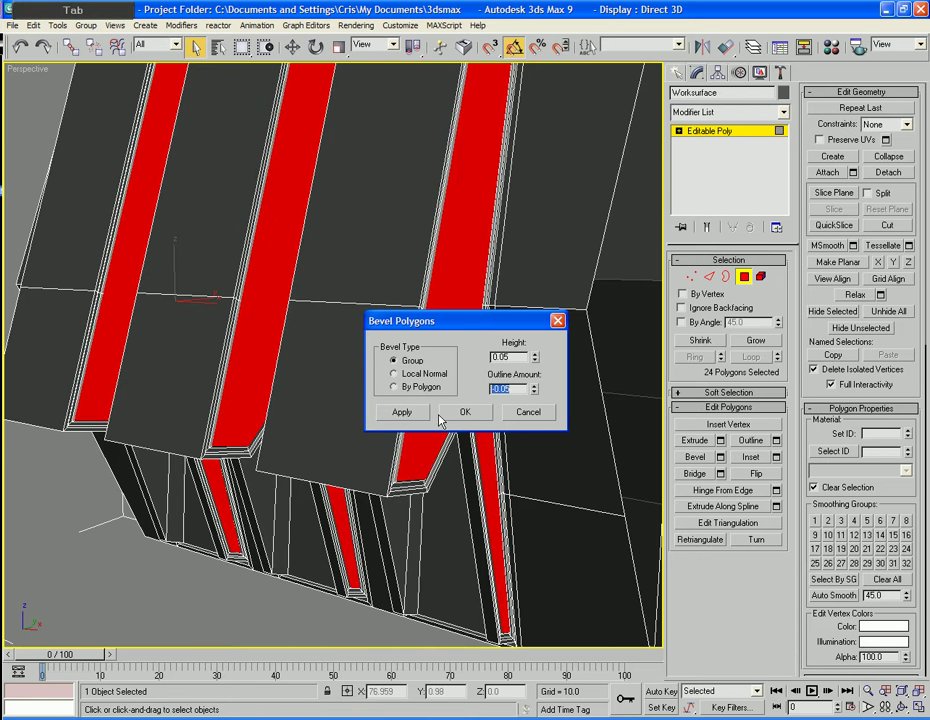
click(452, 410)
click(744, 276)
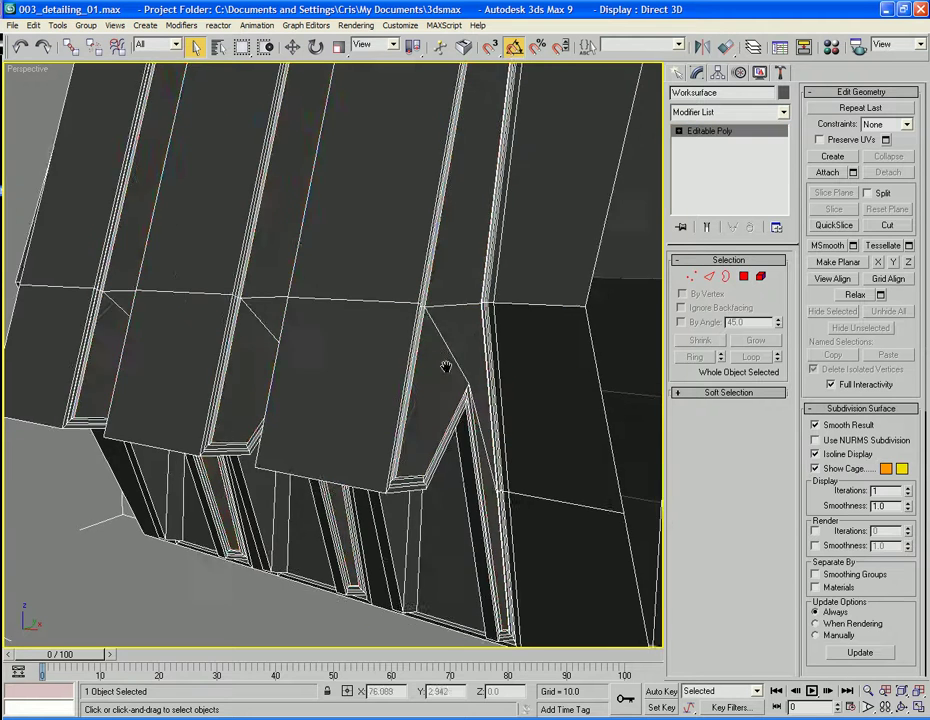
Examine the grooved bar sides and the neighbouring obelisk surfaces in shaded view, from close up and from a distance
mouse_move(442, 367)
alt+middle_down()
mouse_move(386, 347)
mouse_move(380, 313)
mouse_move(372, 382)
mouse_move(332, 380)
mouse_move(382, 365)
mouse_move(458, 369)
mouse_move(486, 351)
mouse_move(444, 353)
alt+middle_up()
key(F4)
scroll(450, 417, up, 5)
click(399, 430)
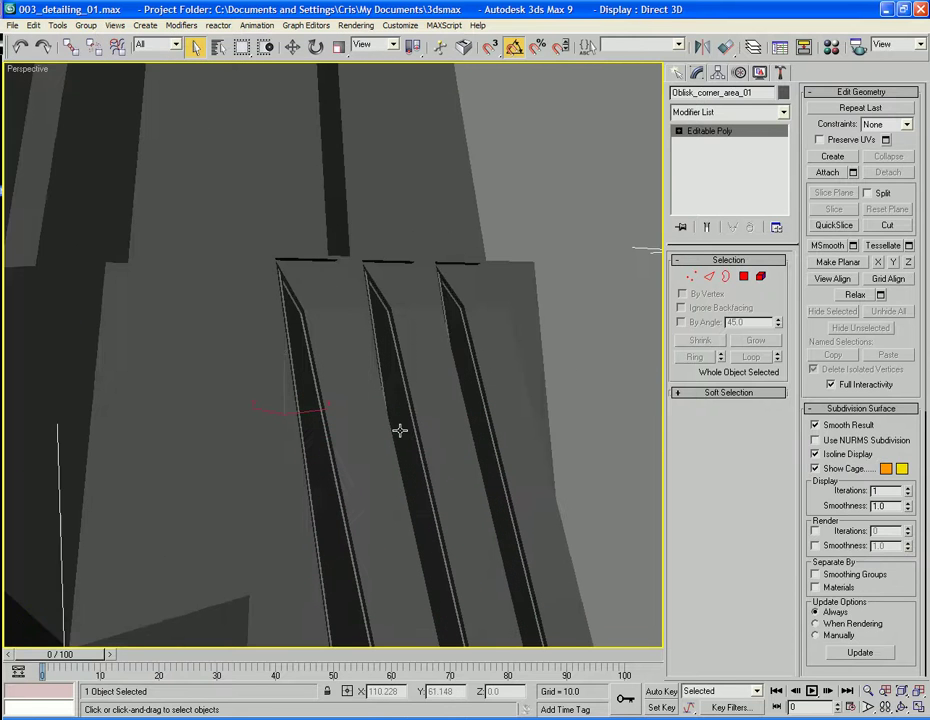
alt+middle_drag(399, 430, 434, 332)
key(4)
click(192, 130)
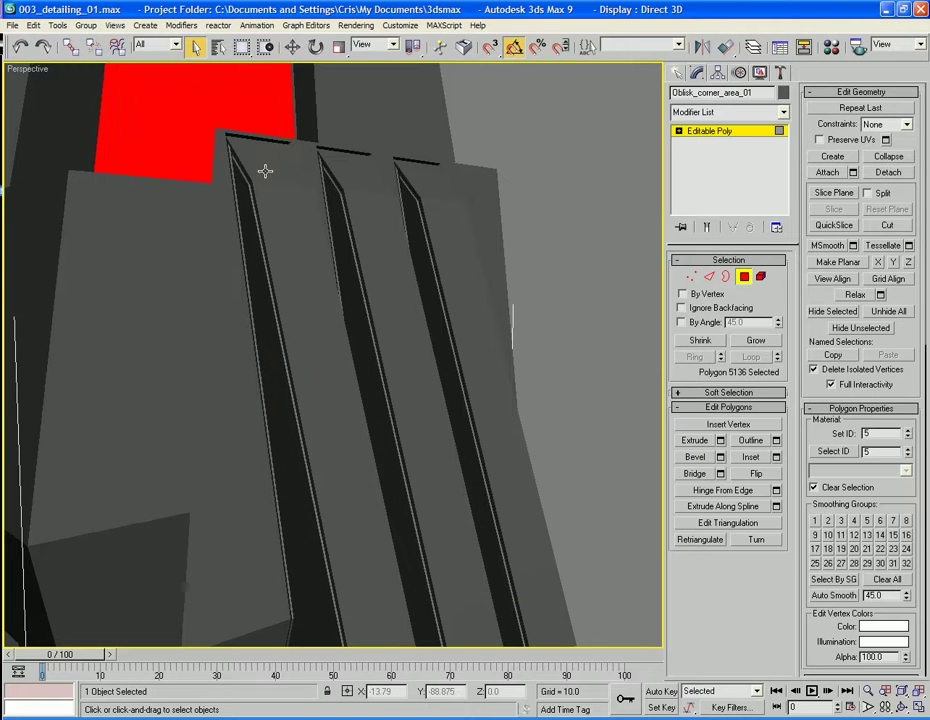
key(4)
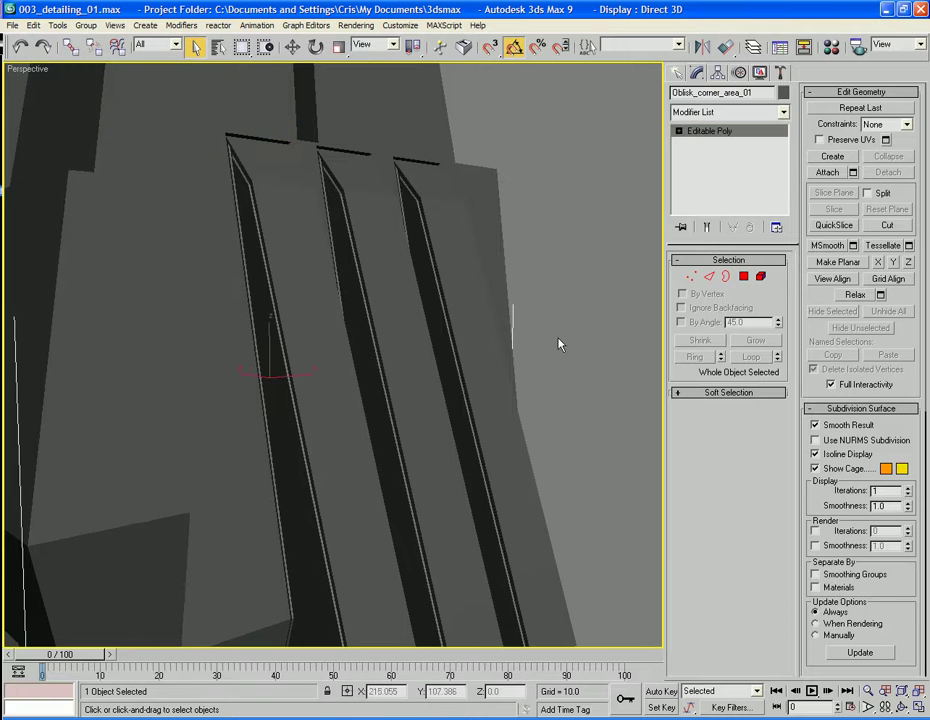
click(558, 340)
click(492, 345)
alt+middle_drag(523, 332, 323, 285)
key(F4)
scroll(461, 364, down, 5)
click(330, 225)
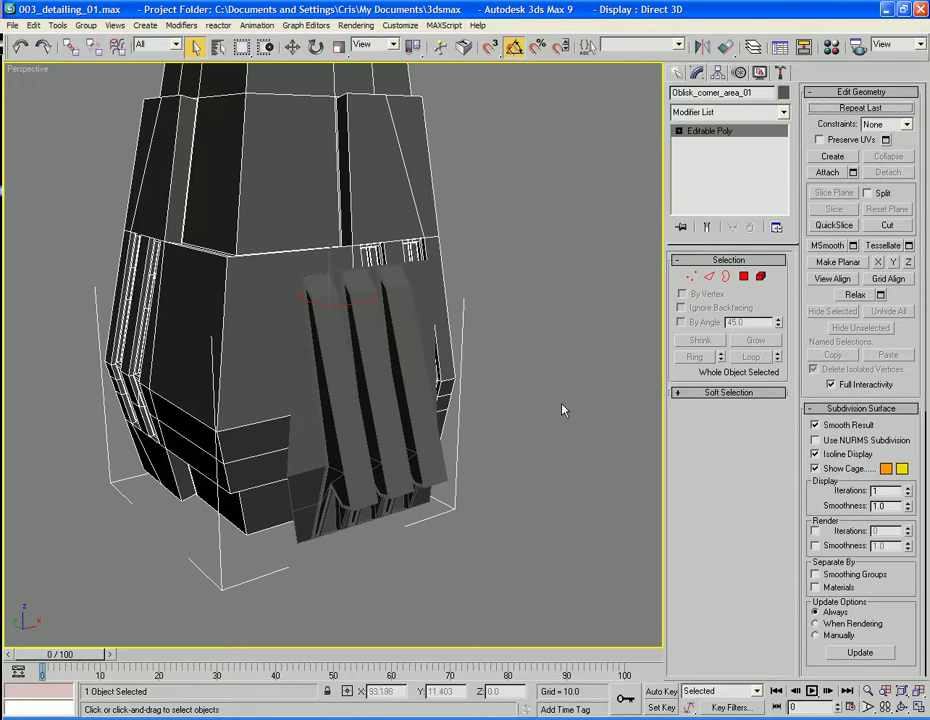
Select the nine front polygons of the three protruding bars on the Worksurface panel, including their sloped upper and lower end faces
click(421, 474)
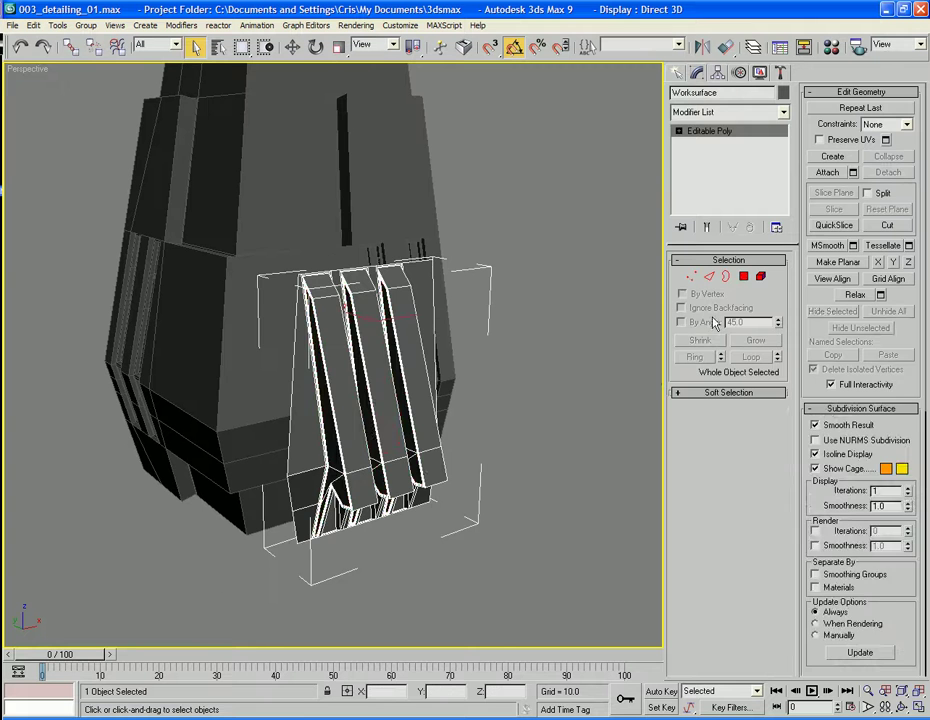
click(744, 277)
click(312, 284)
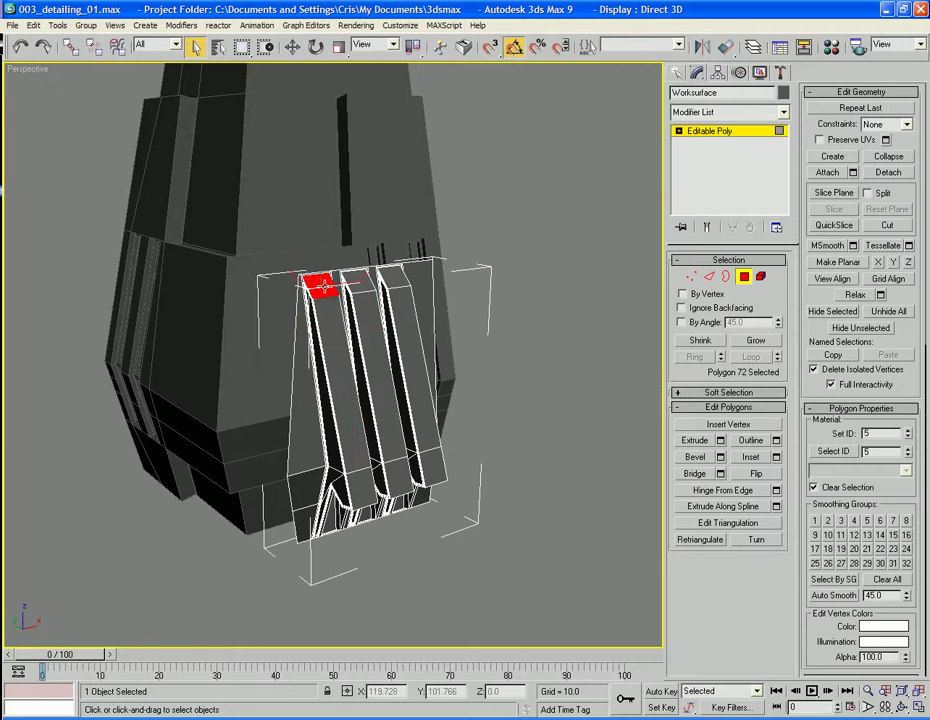
ctrl+click(332, 343)
ctrl+click(356, 487)
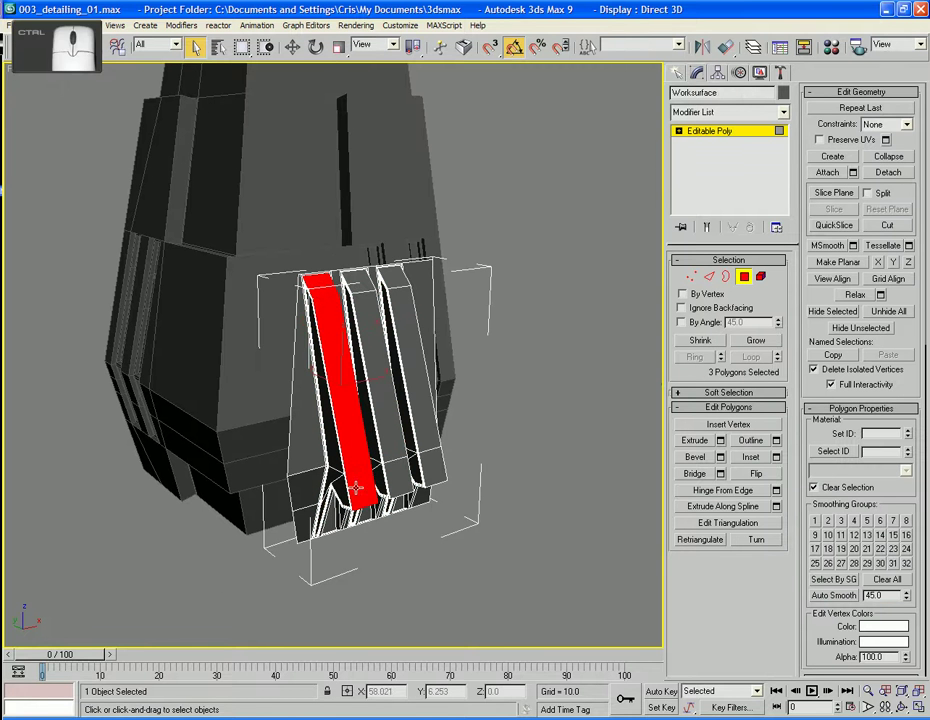
ctrl+click(363, 292)
ctrl+click(385, 380)
ctrl+click(410, 485)
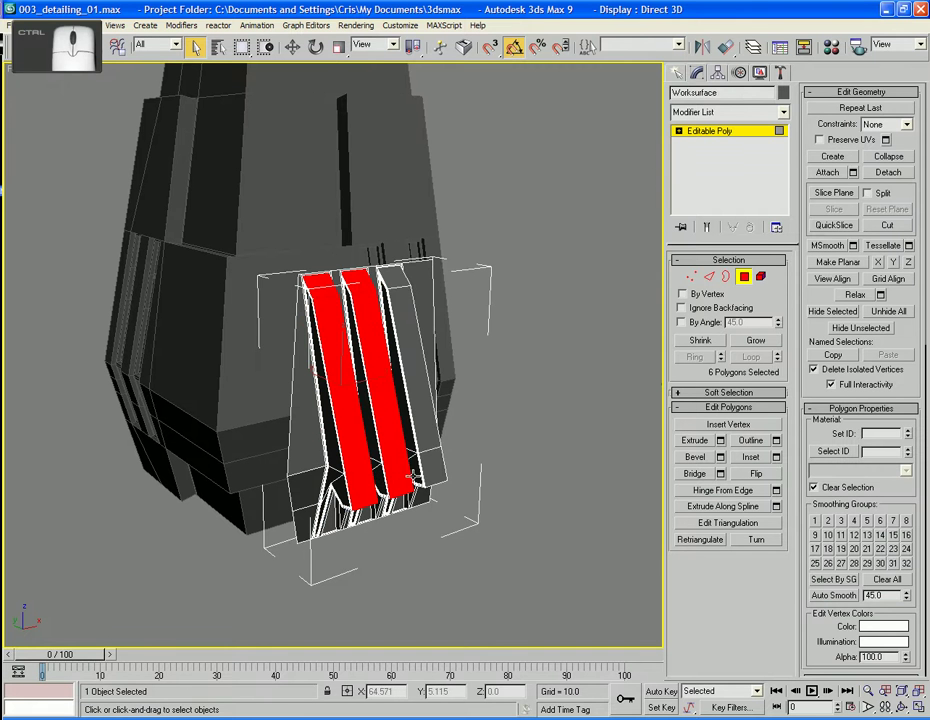
ctrl+click(427, 476)
ctrl+click(425, 418)
ctrl+click(403, 285)
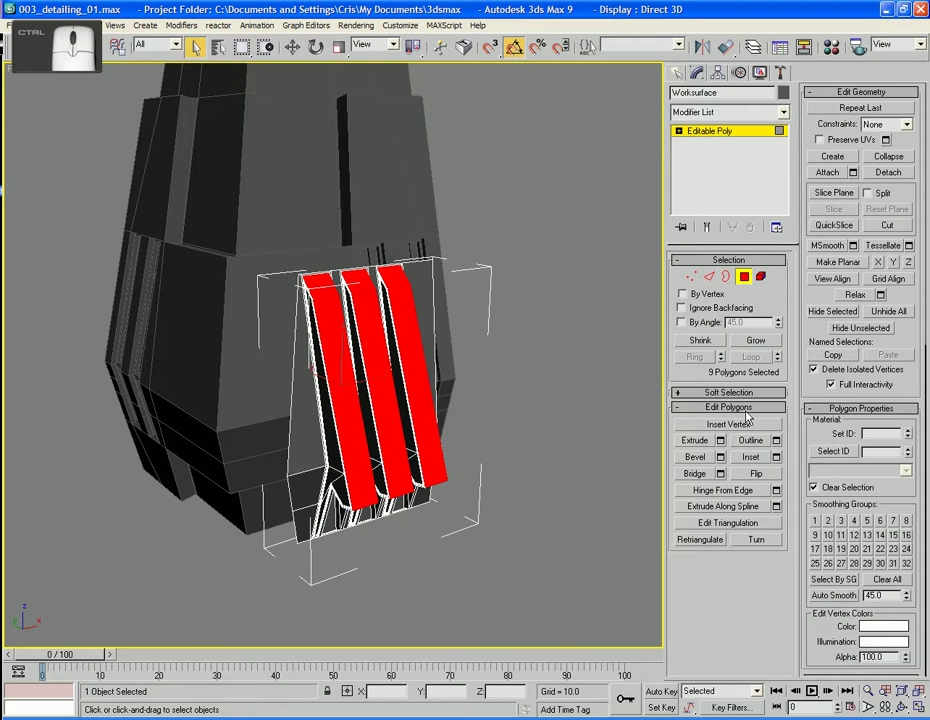
Inset the bars' front polygons as a group by 0.1 and bevel them with height 0.05 and outline amount -0.05
key(shift+i)
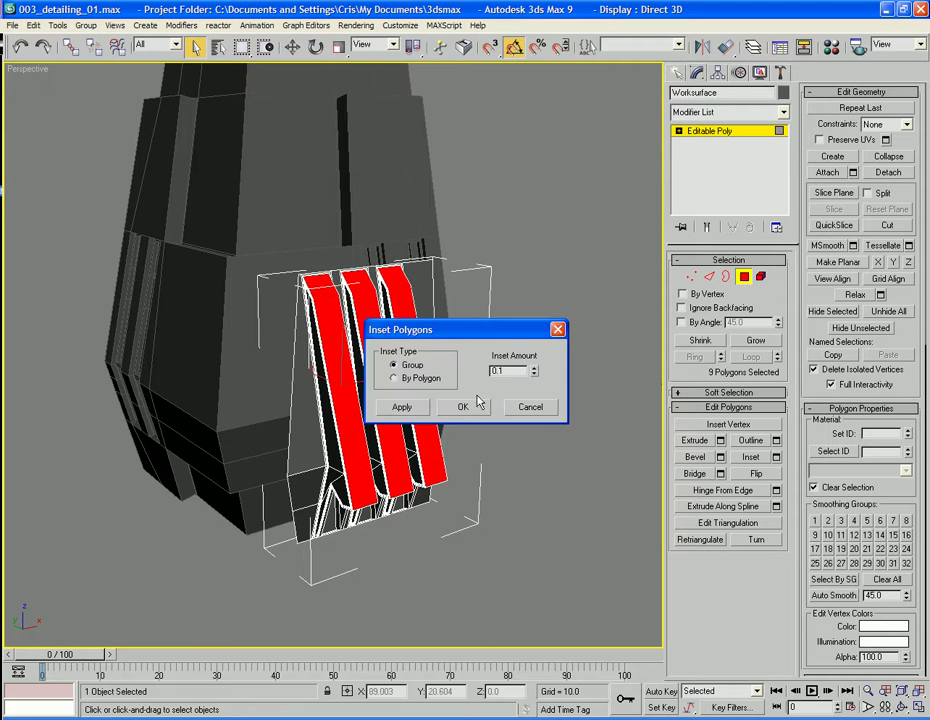
click(462, 407)
middle_drag(532, 478, 557, 503)
click(720, 458)
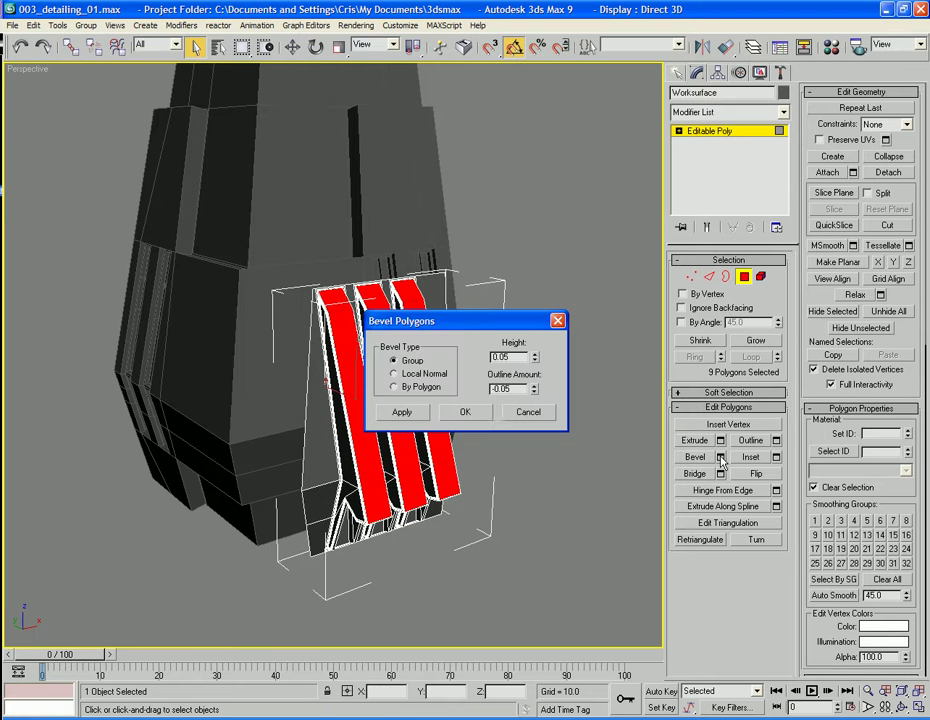
click(465, 412)
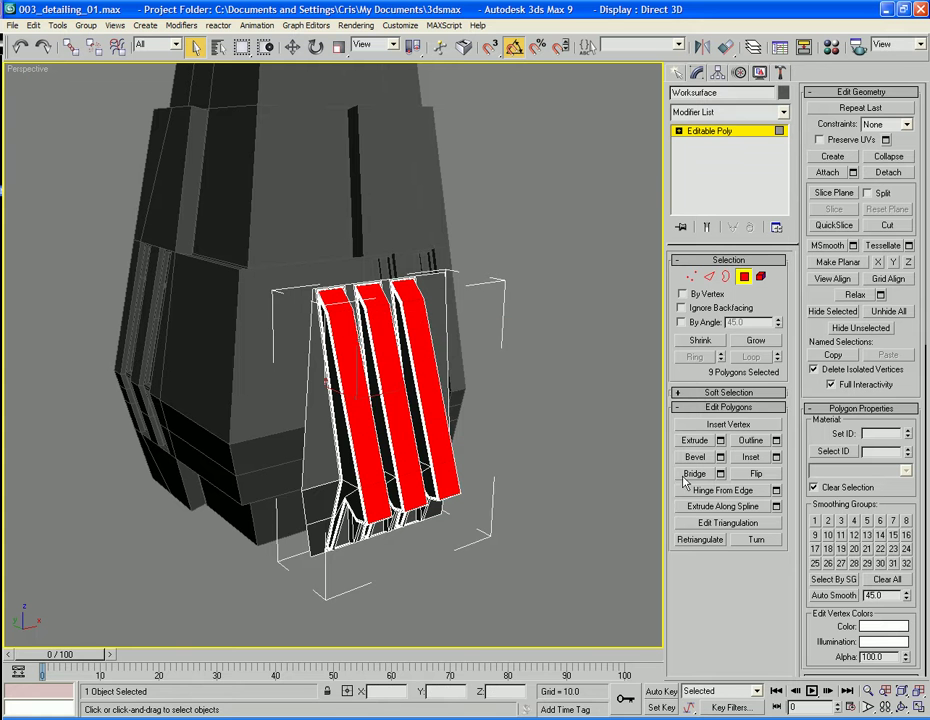
Inset the bars' front polygons by 0.1 again and bevel them inward with height -0.05 and outline amount -0.05
click(776, 458)
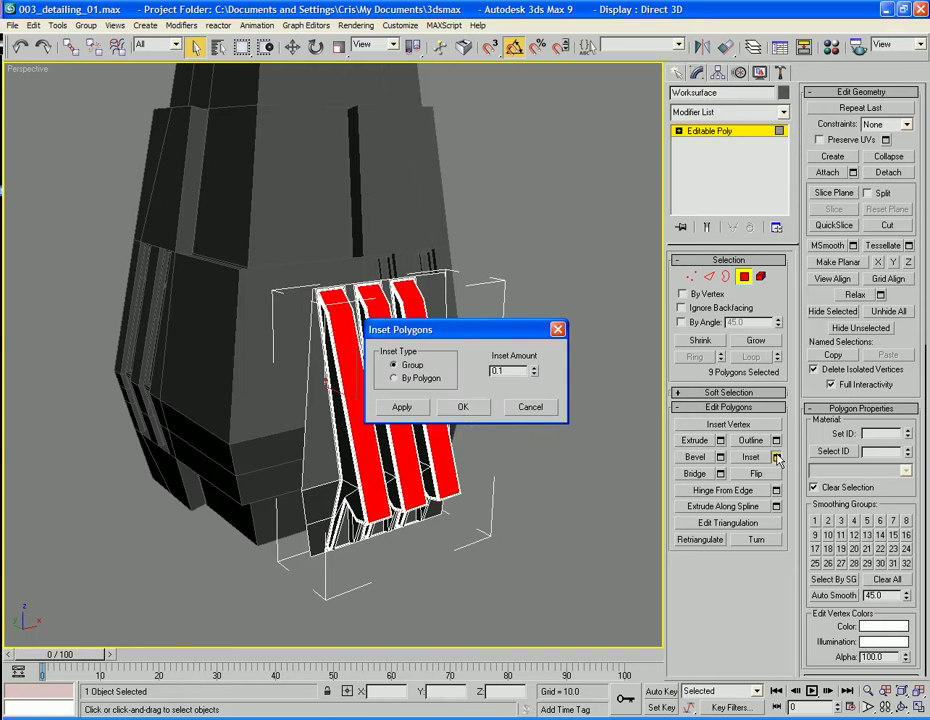
click(468, 410)
click(719, 458)
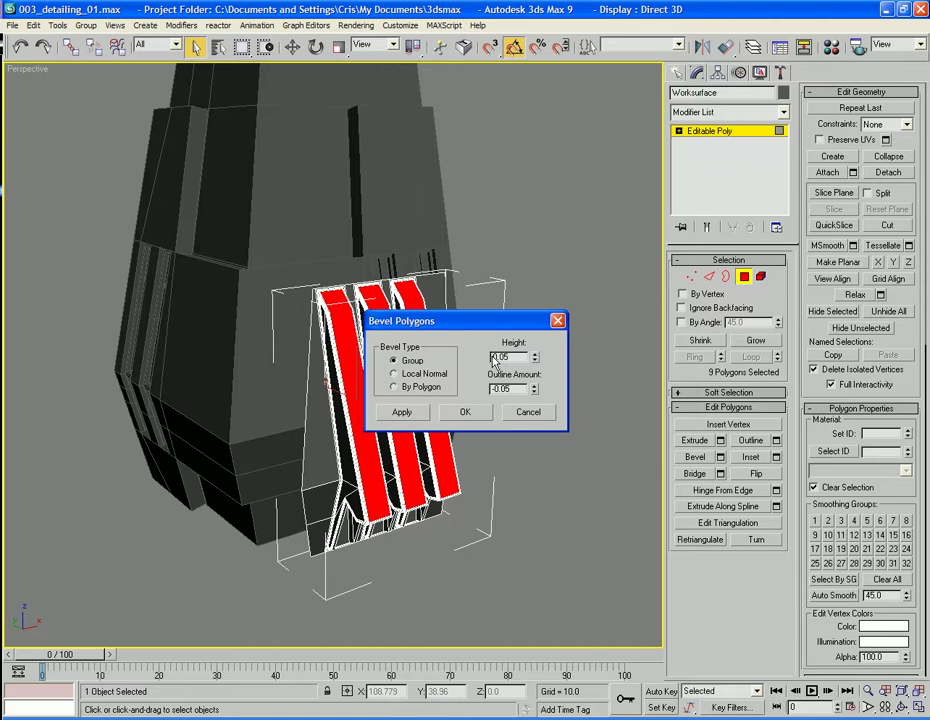
text(-)
key(Tab)
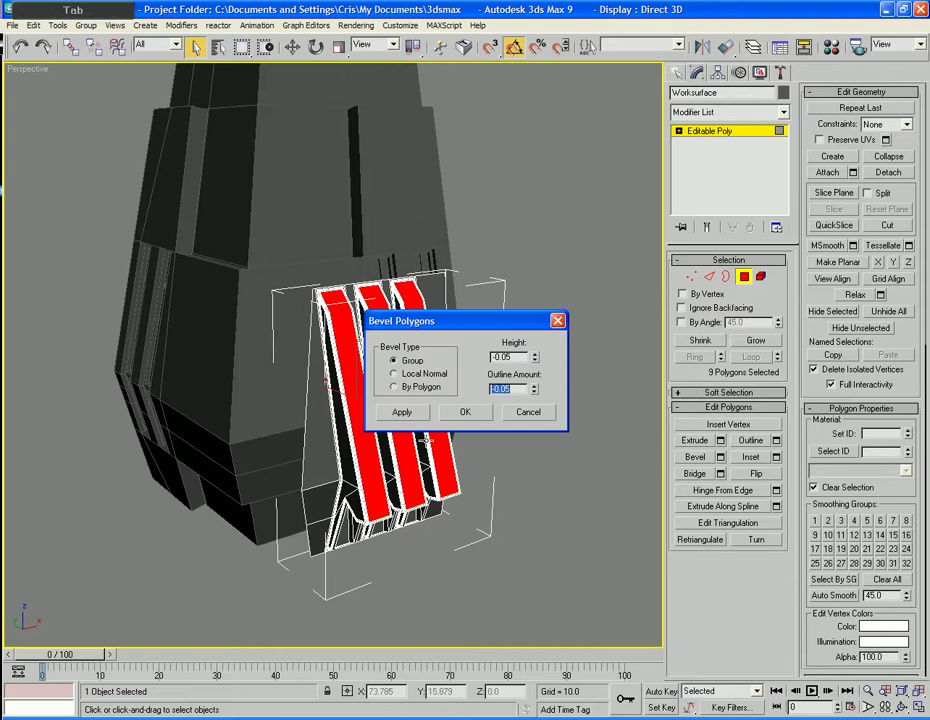
click(464, 412)
key(F4)
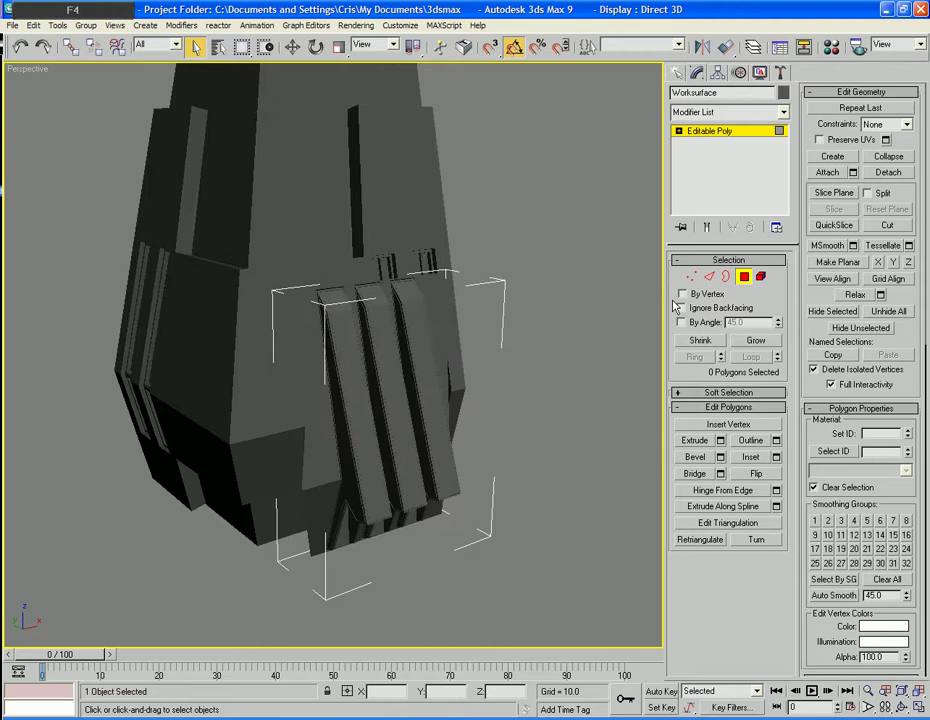
click(743, 276)
Select both innermost long edges of the rightmost bar's front face and the right innermost long edge of the middle bar
alt+middle_drag(617, 351, 590, 399)
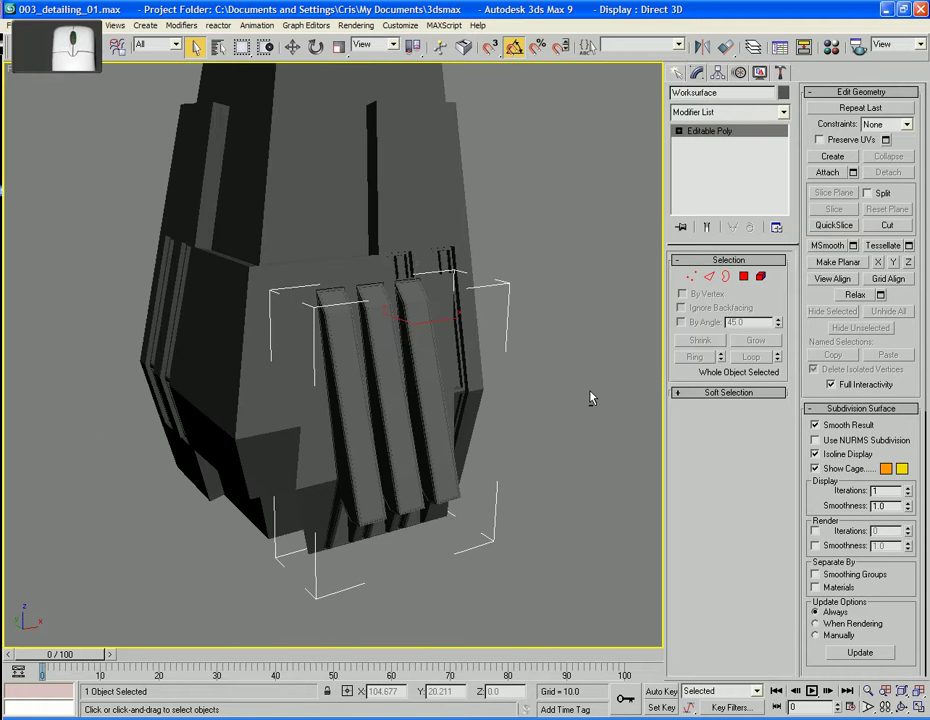
alt+middle_drag(426, 399, 479, 376)
key(F4)
scroll(479, 376, up, 10)
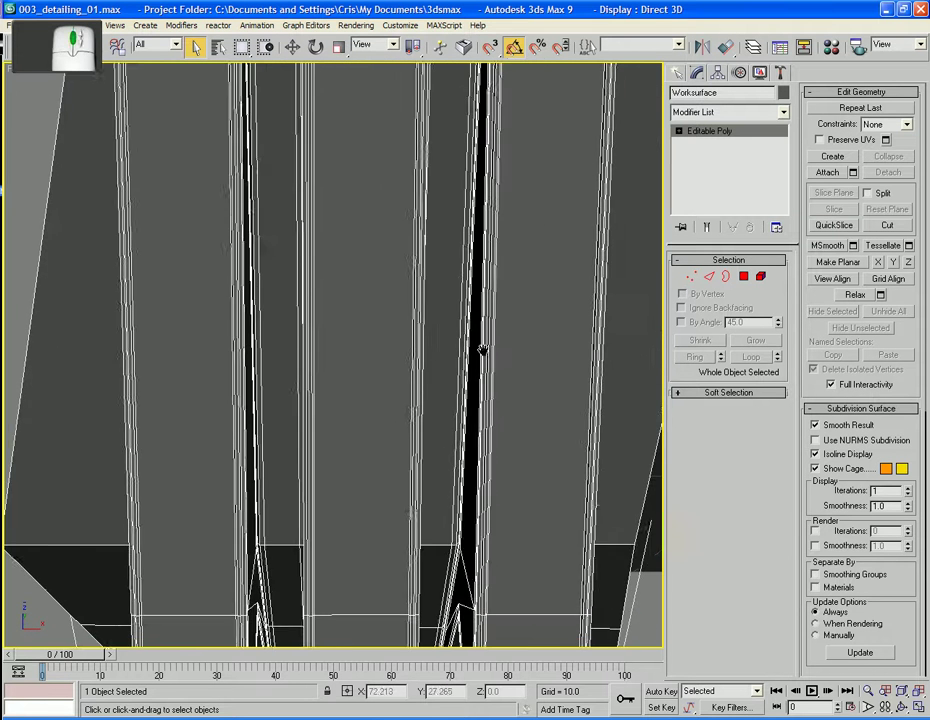
click(709, 276)
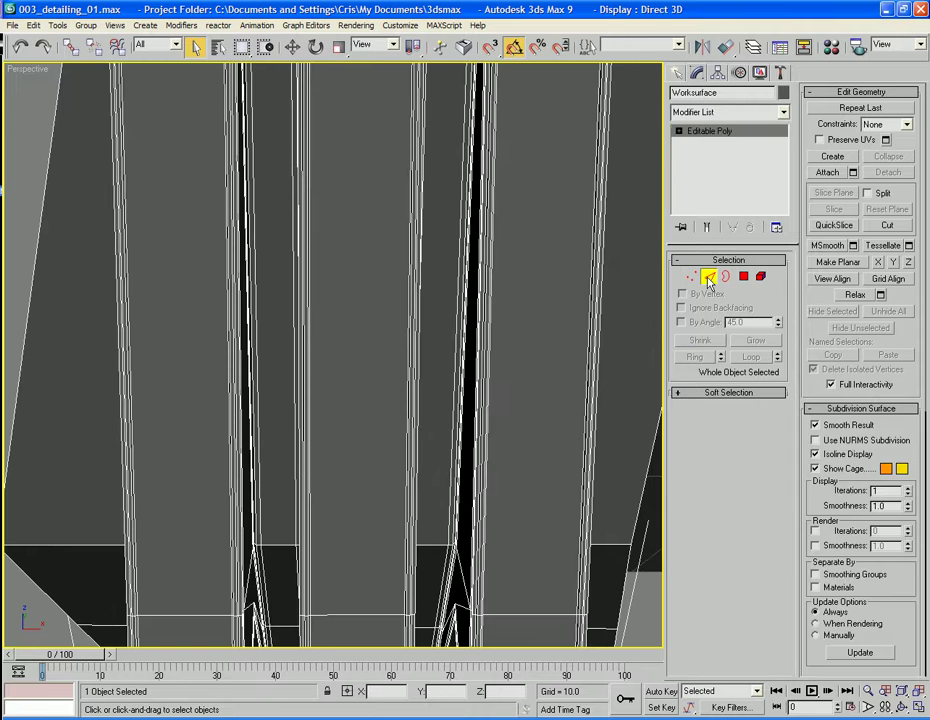
click(590, 295)
click(590, 298)
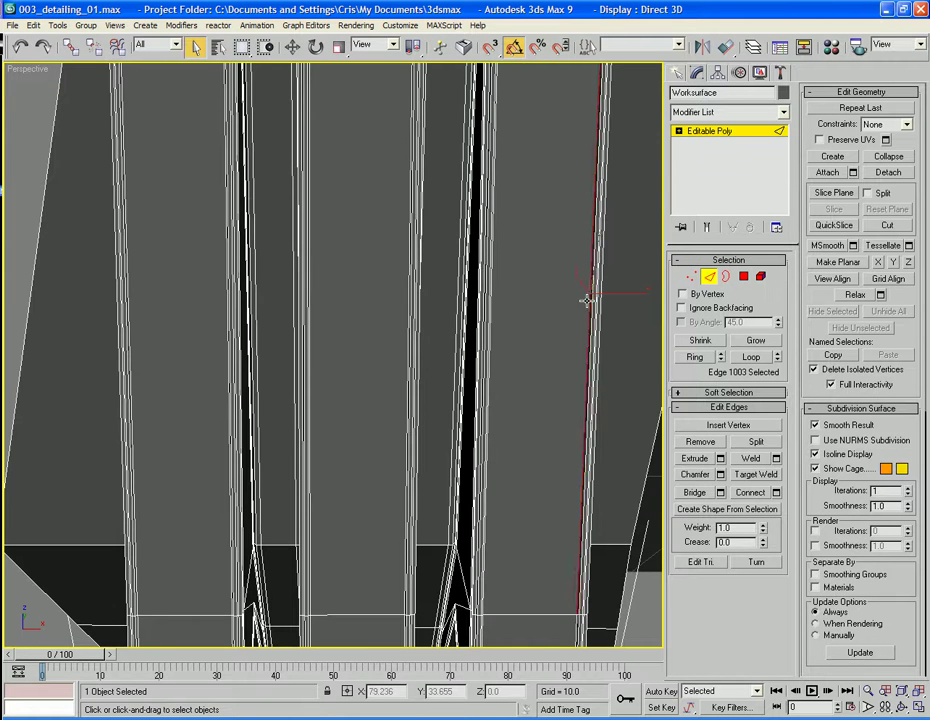
alt+middle_drag(588, 301, 484, 328)
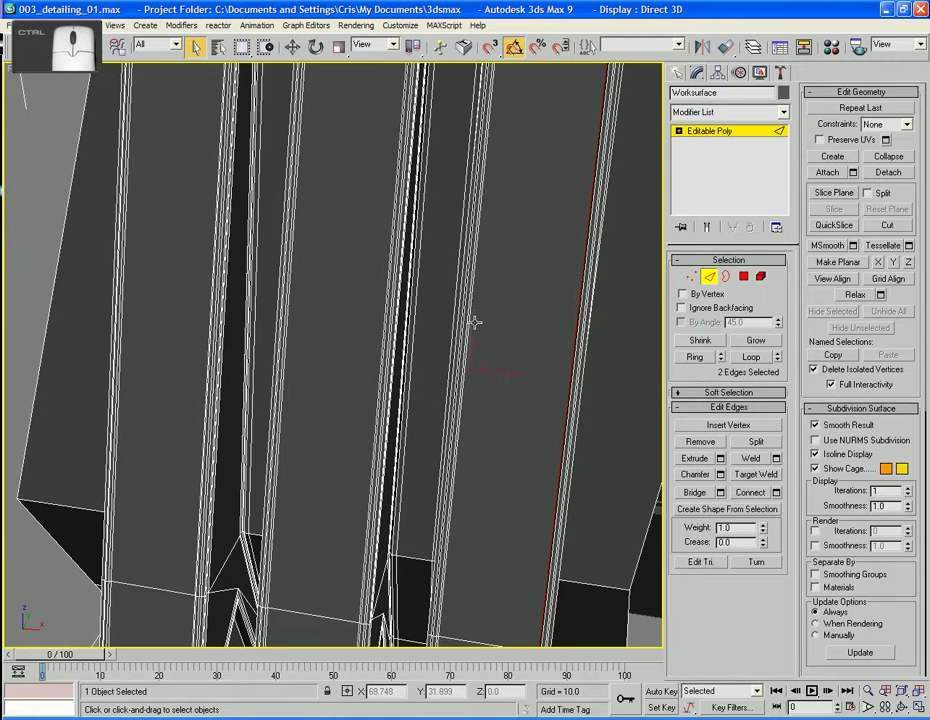
key(ctrl+z)
middle_drag(543, 334, 348, 335)
ctrl+click(434, 332)
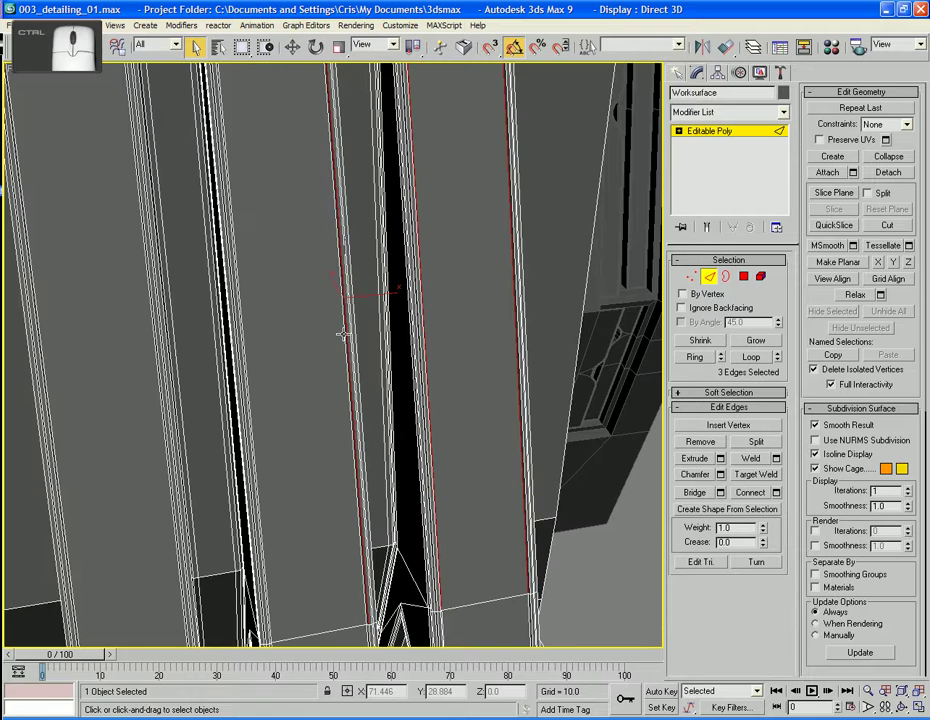
ctrl+click(341, 331)
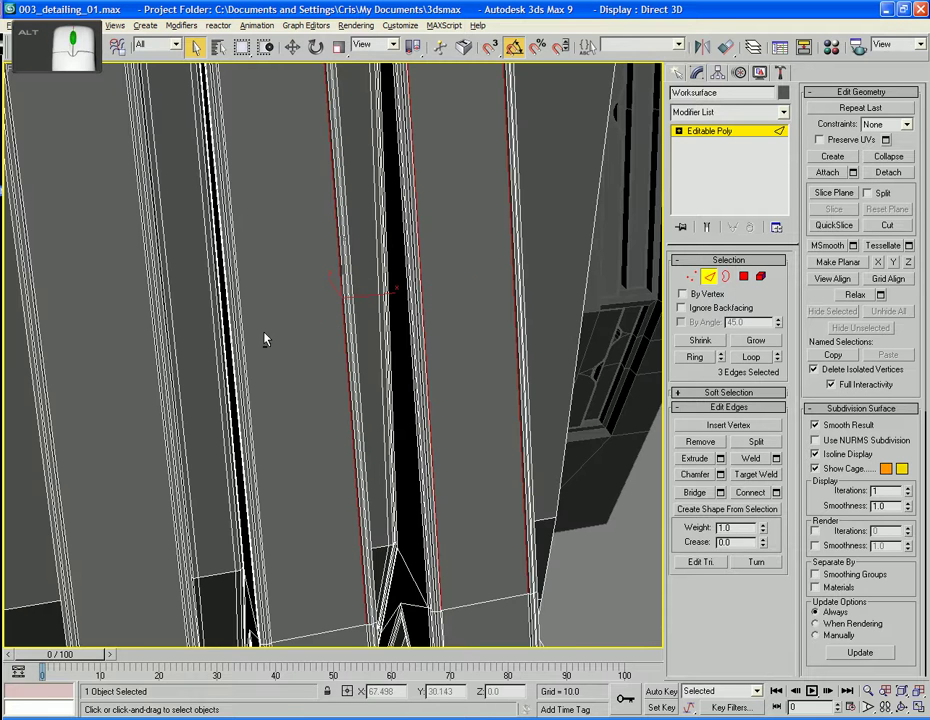
Add the middle bar's left innermost long edge and both innermost long edges of the leftmost bar's front face to the selection
alt+middle_drag(265, 334, 287, 340)
ctrl+click(208, 347)
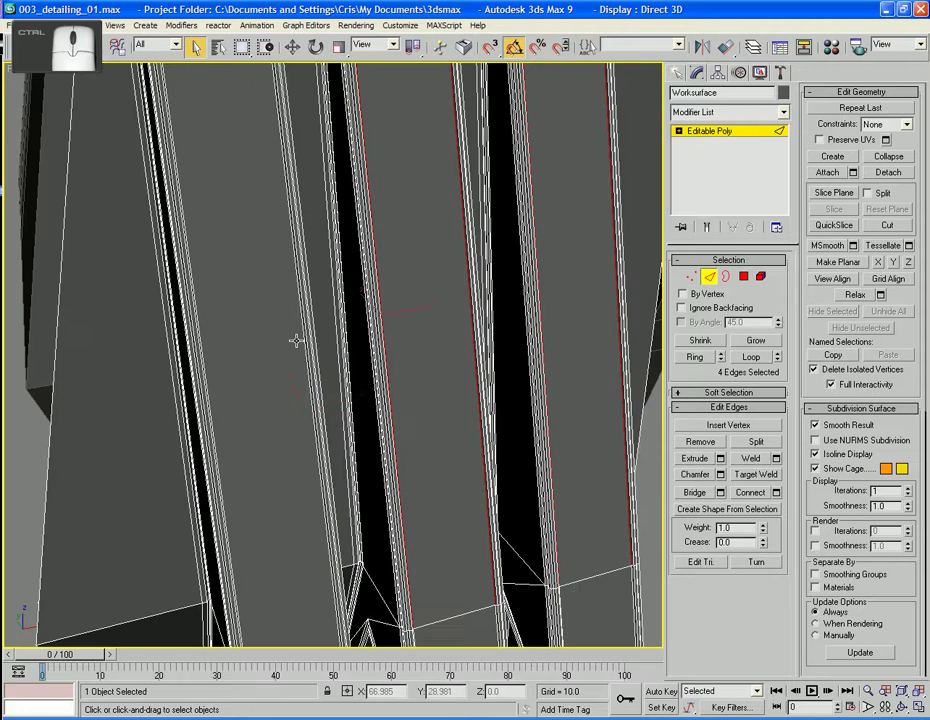
key(ctrl+z)
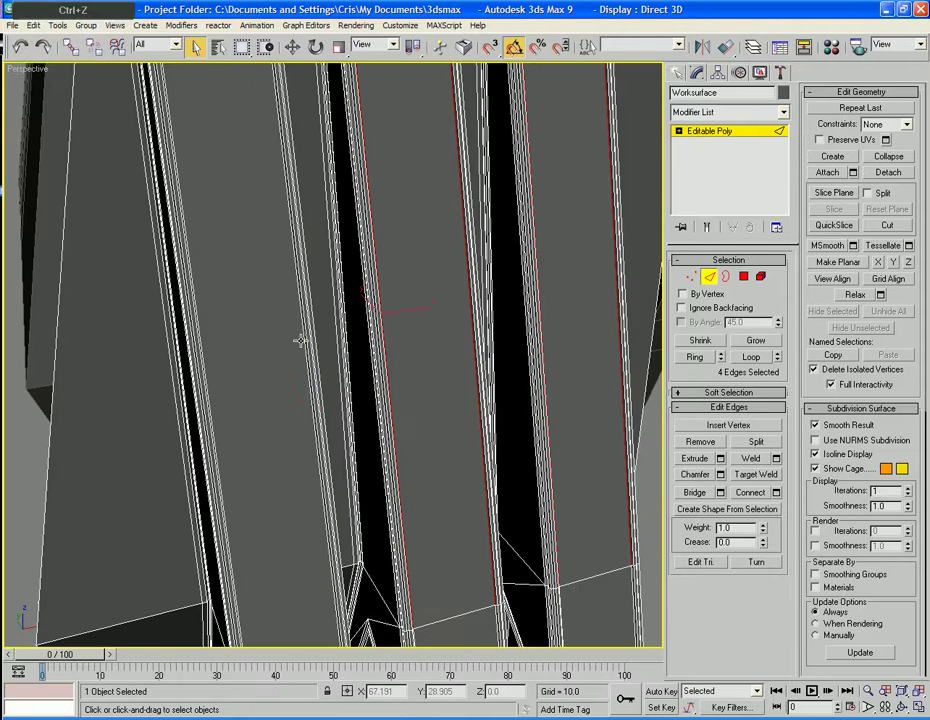
ctrl+click(300, 341)
alt+middle_drag(282, 341, 181, 370)
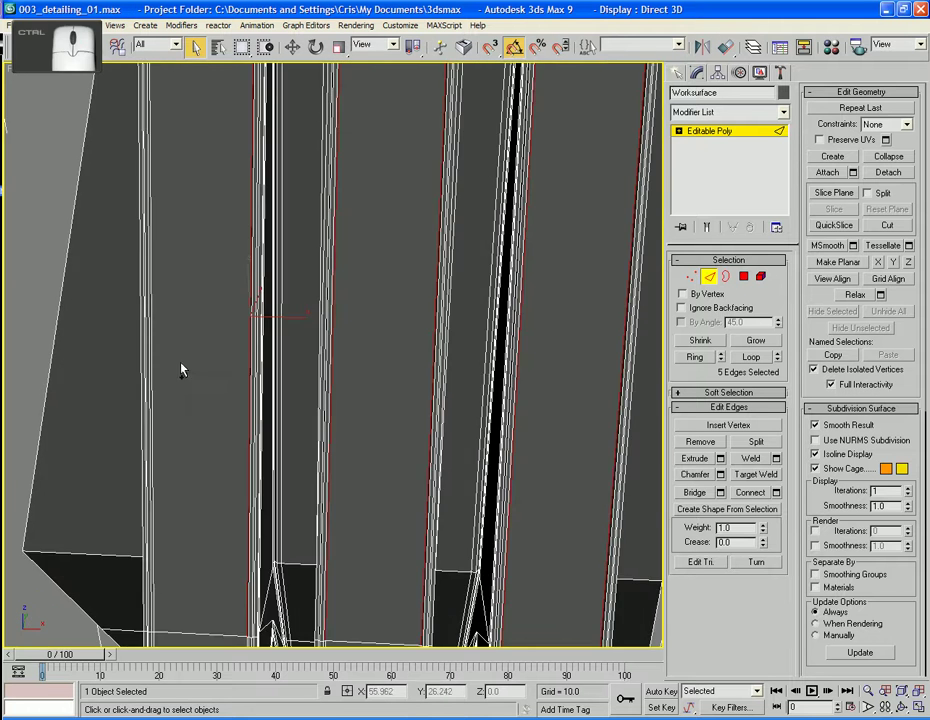
ctrl+click(158, 361)
Connect the six selected long edges on the bars' front faces with 4 segments
scroll(240, 368, down, 6)
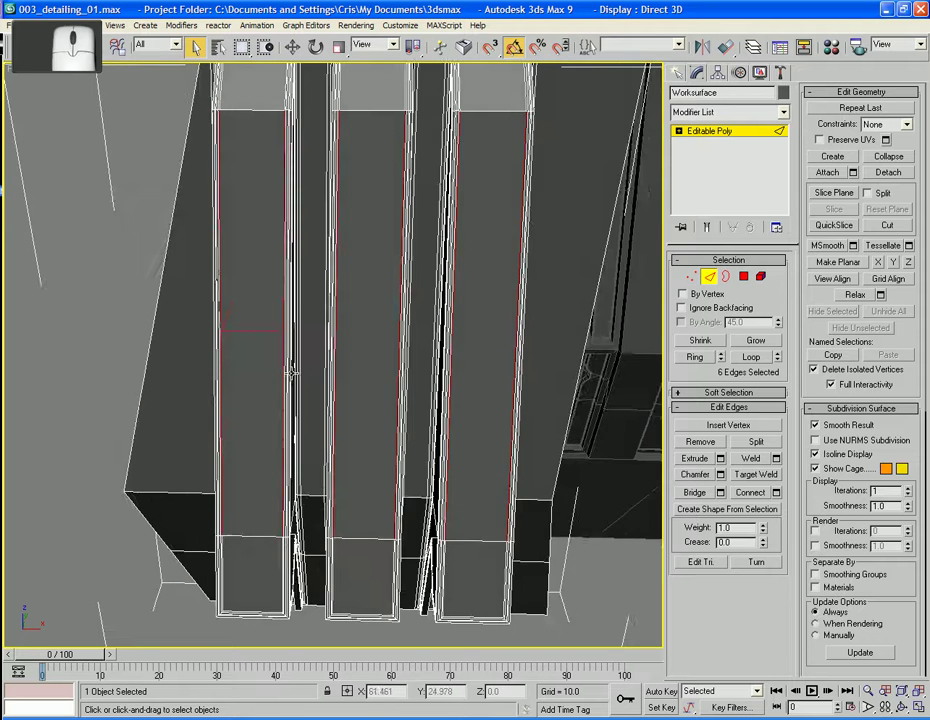
alt+middle_drag(328, 370, 338, 415)
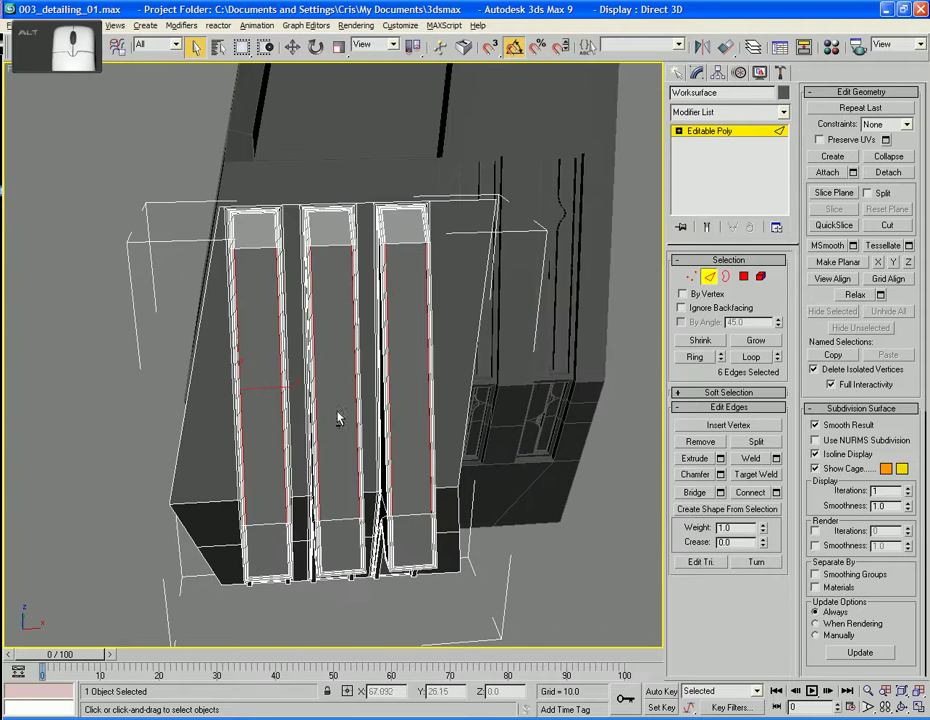
click(776, 492)
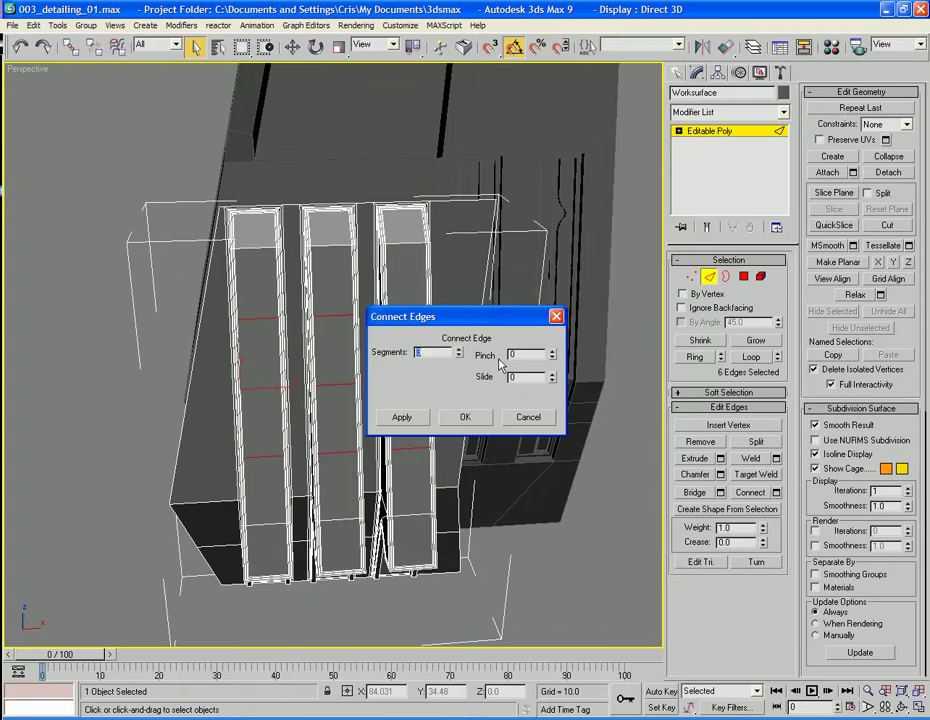
click(459, 350)
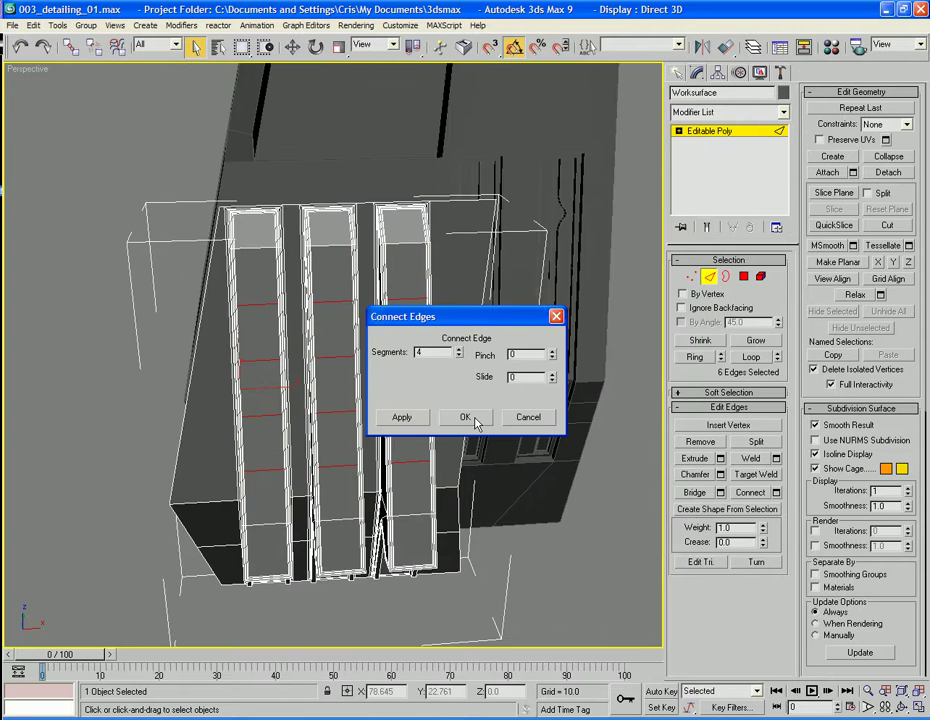
click(465, 418)
Chamfer the new cross edges on the bars' front faces by 0.343
click(719, 476)
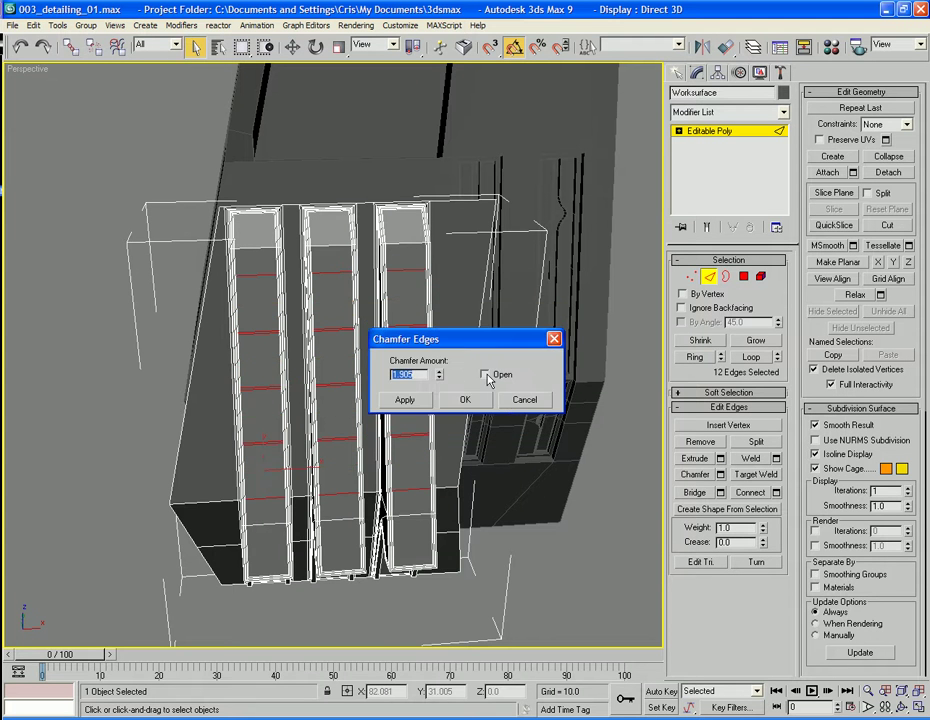
drag(438, 375, 438, 433)
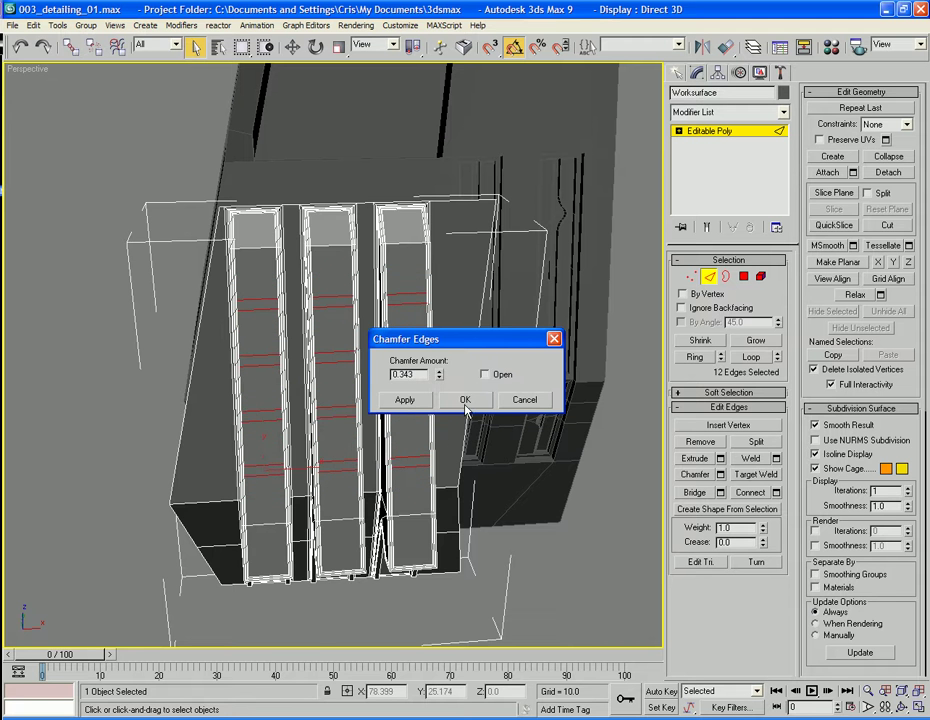
click(468, 402)
Select the four narrow strip polygons created by the chamfer on the rightmost bar's front face
alt+middle_drag(468, 402, 503, 340)
scroll(494, 382, up, 3)
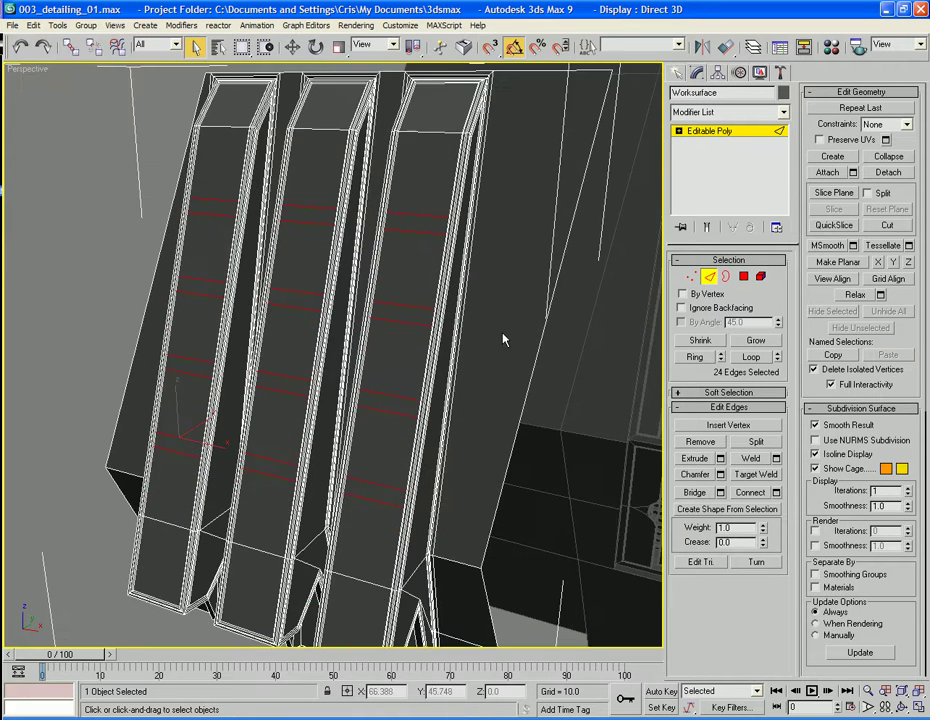
click(743, 276)
click(438, 222)
ctrl+click(402, 314)
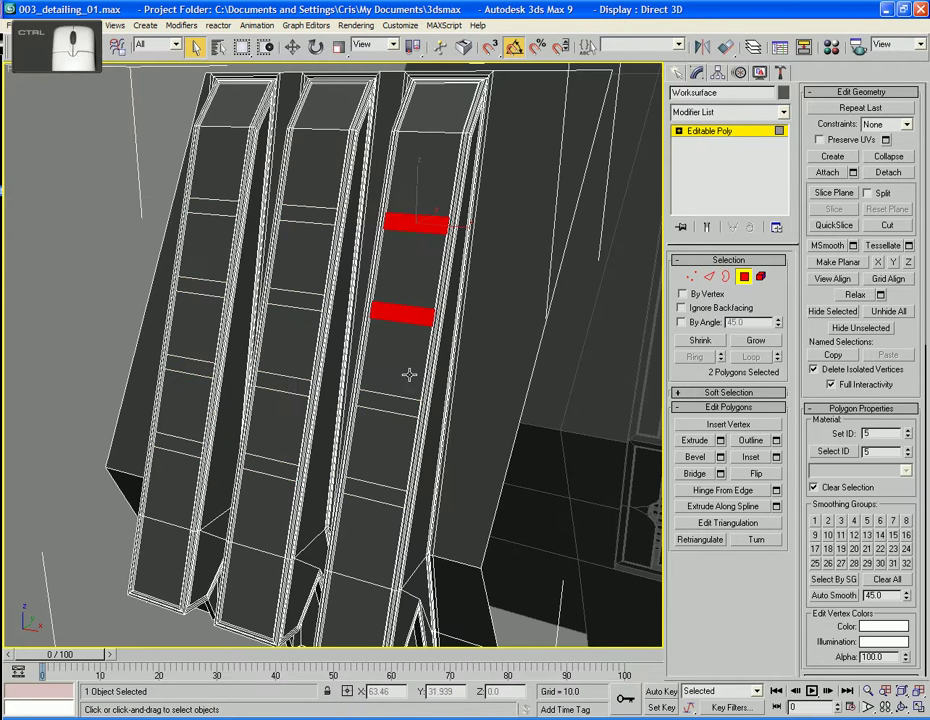
ctrl+click(390, 402)
ctrl+click(376, 491)
Add the four narrow strip polygons on each of the middle and leftmost bars to the selection
ctrl+click(268, 469)
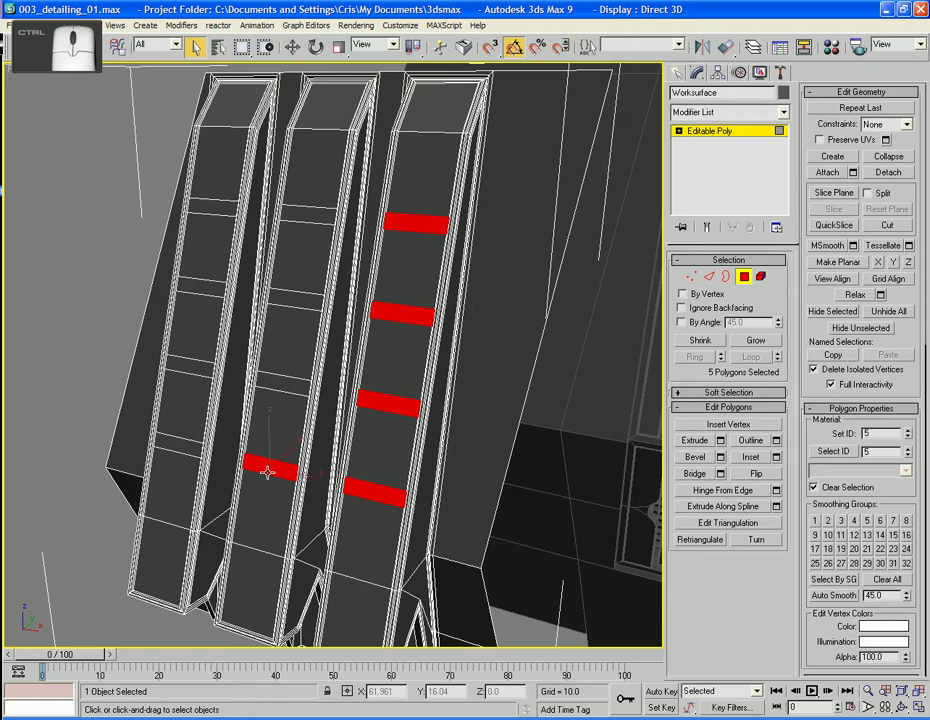
ctrl+click(178, 443)
ctrl+click(188, 366)
ctrl+click(283, 381)
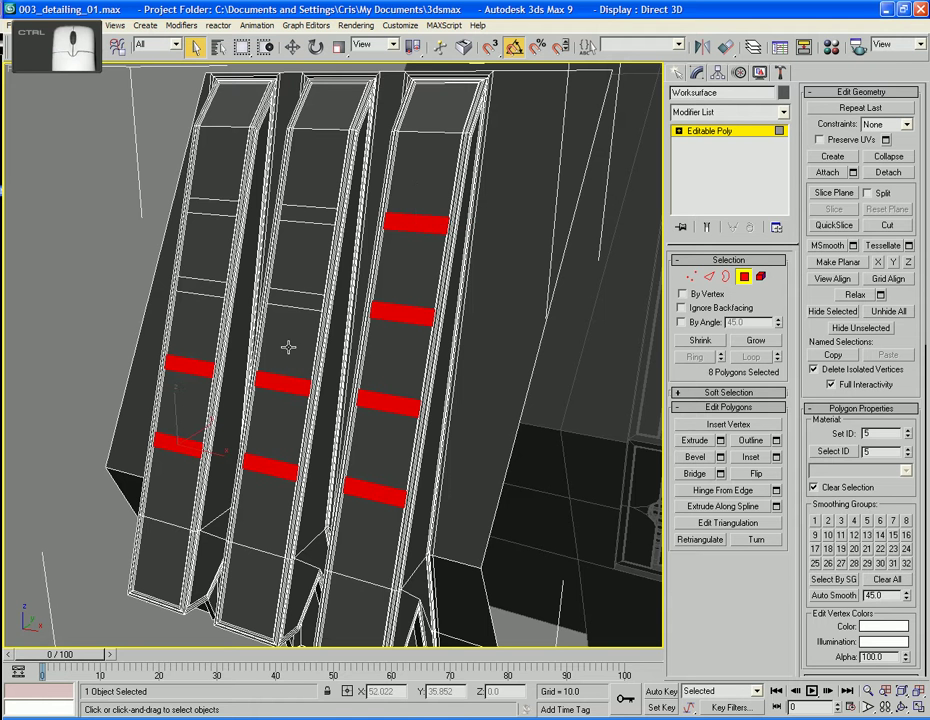
ctrl+click(301, 293)
ctrl+click(191, 278)
ctrl+click(201, 203)
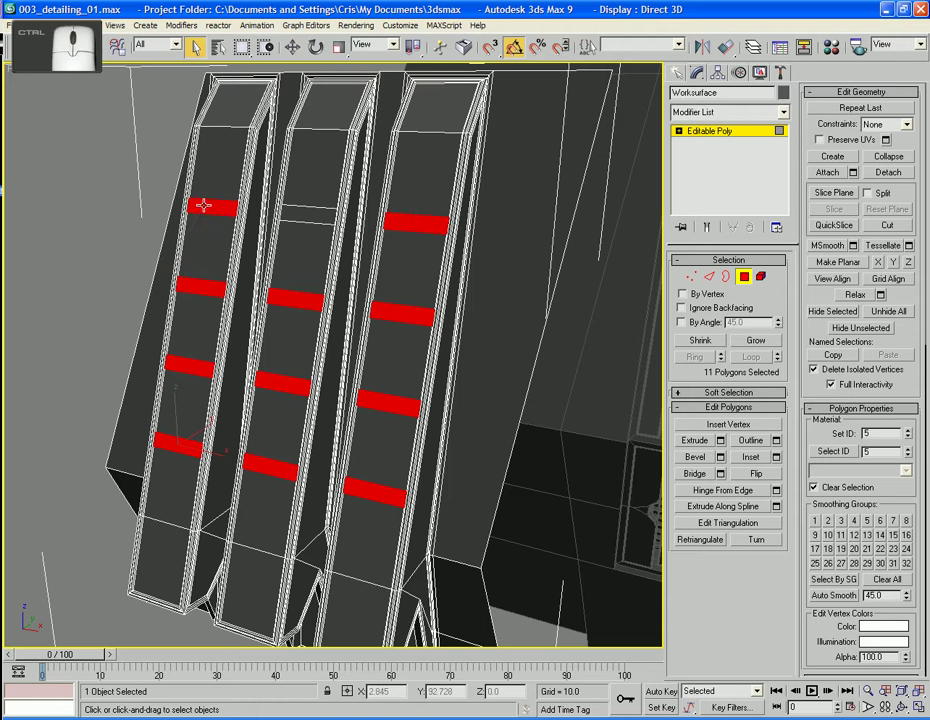
ctrl+click(295, 216)
Inset the twelve strip polygons by 0.1 as a group and bevel them outward with height 0.21 and outline amount -0.1
click(777, 459)
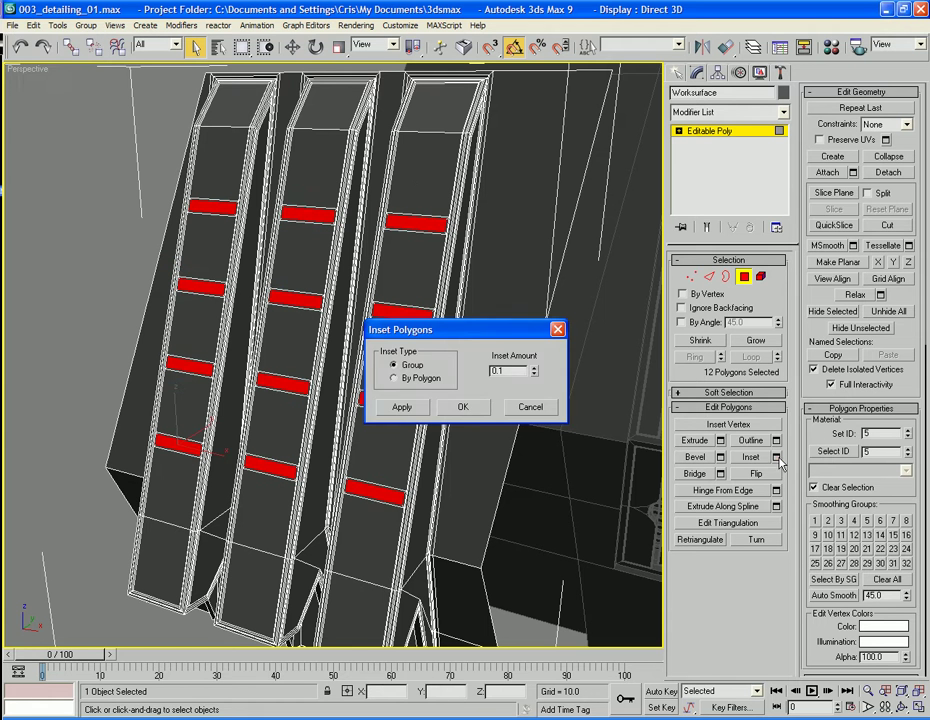
click(472, 411)
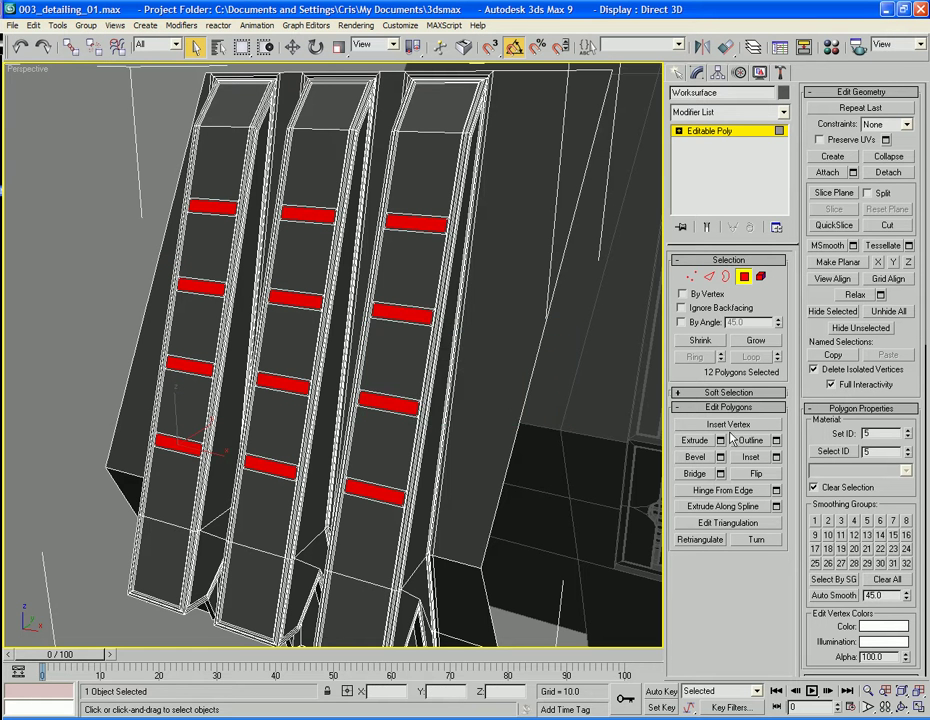
click(720, 457)
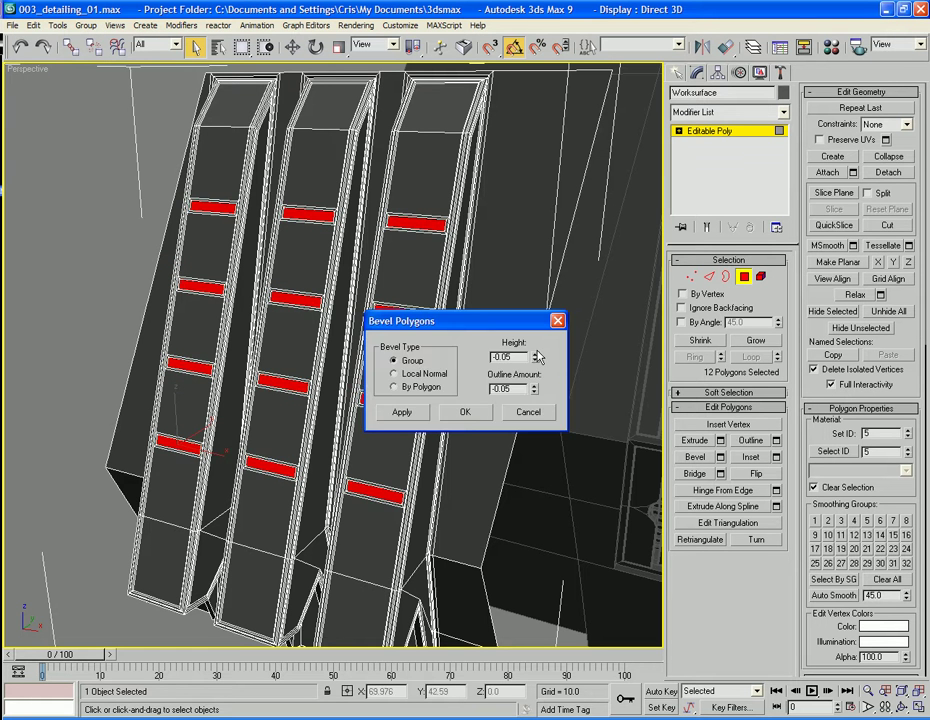
drag(537, 356, 537, 328)
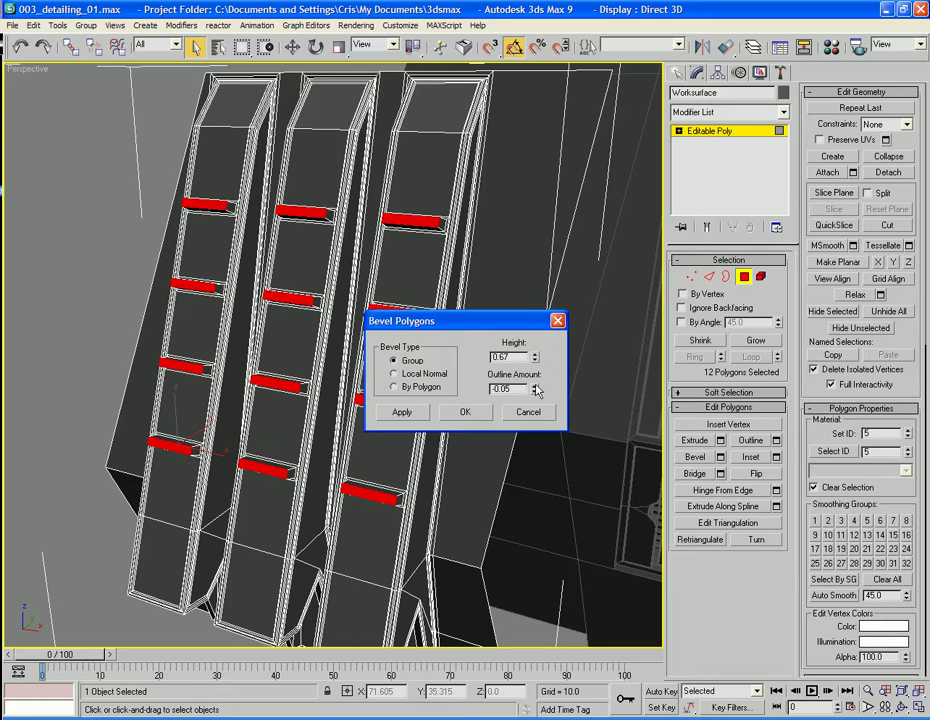
mouse_move(537, 394)
mouse_down()
mouse_move(535, 366)
mouse_move(536, 391)
mouse_up()
click(467, 412)
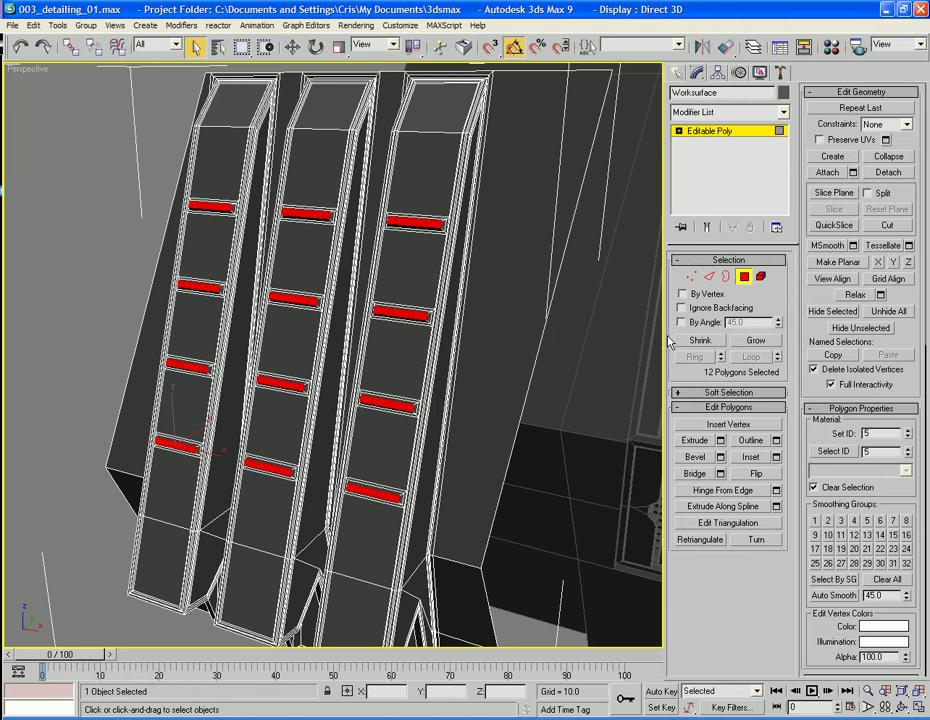
Inspect the detailed bars on the Worksurface panel with and without edge display
click(744, 276)
alt+middle_drag(560, 368, 430, 341)
click(560, 408)
key(F4)
alt+middle_drag(409, 363, 434, 421)
scroll(395, 380, up, 3)
click(432, 415)
key(F4)
alt+middle_drag(373, 430, 363, 488)
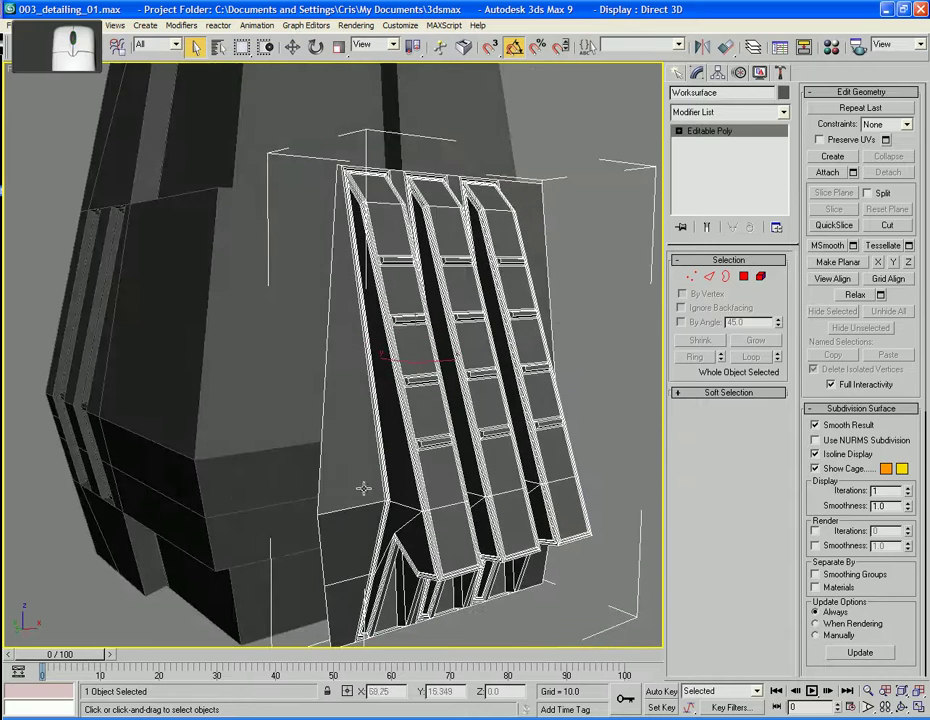
click(352, 473)
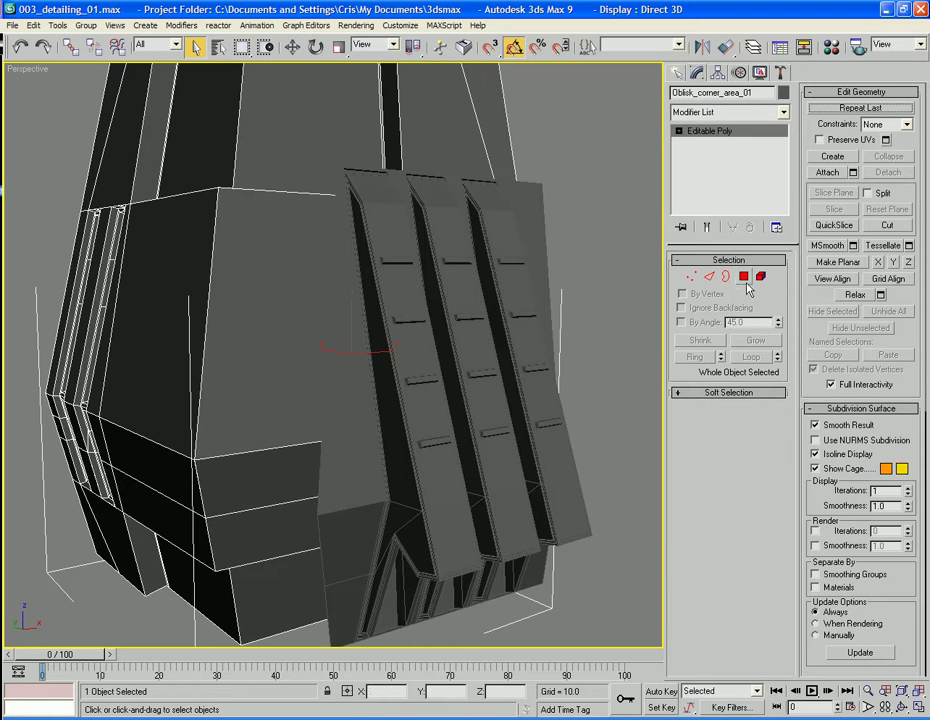
key(4)
click(334, 449)
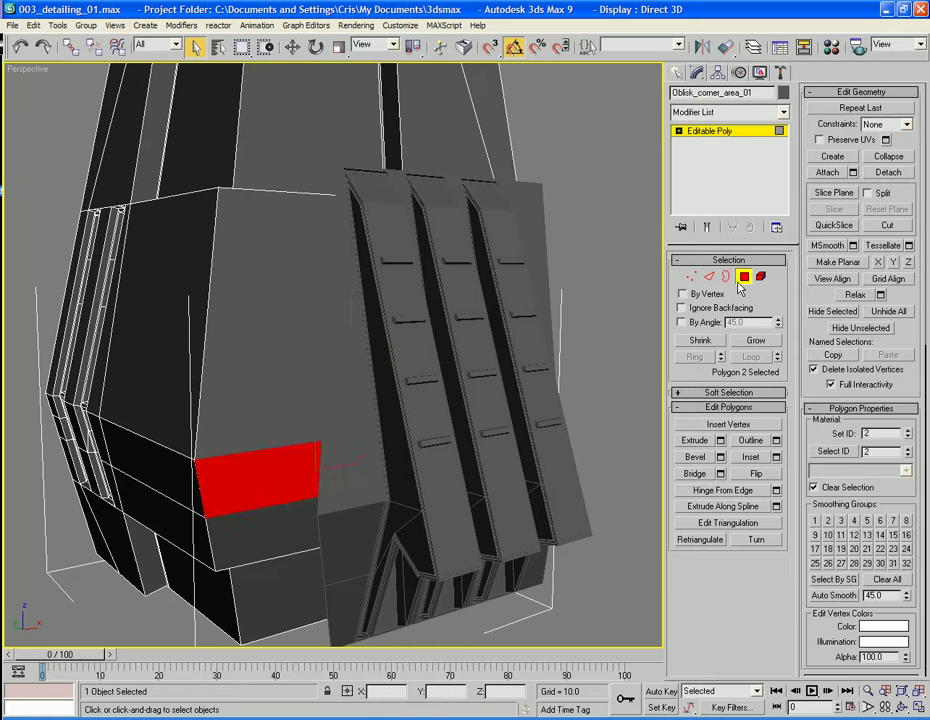
click(741, 279)
click(523, 388)
Select the three Worksurface panel polygons outside the leftmost bar and the three outside the rightmost bar
alt+middle_drag(523, 388, 269, 409)
alt+middle_drag(201, 374, 340, 405)
middle_drag(446, 432, 451, 431)
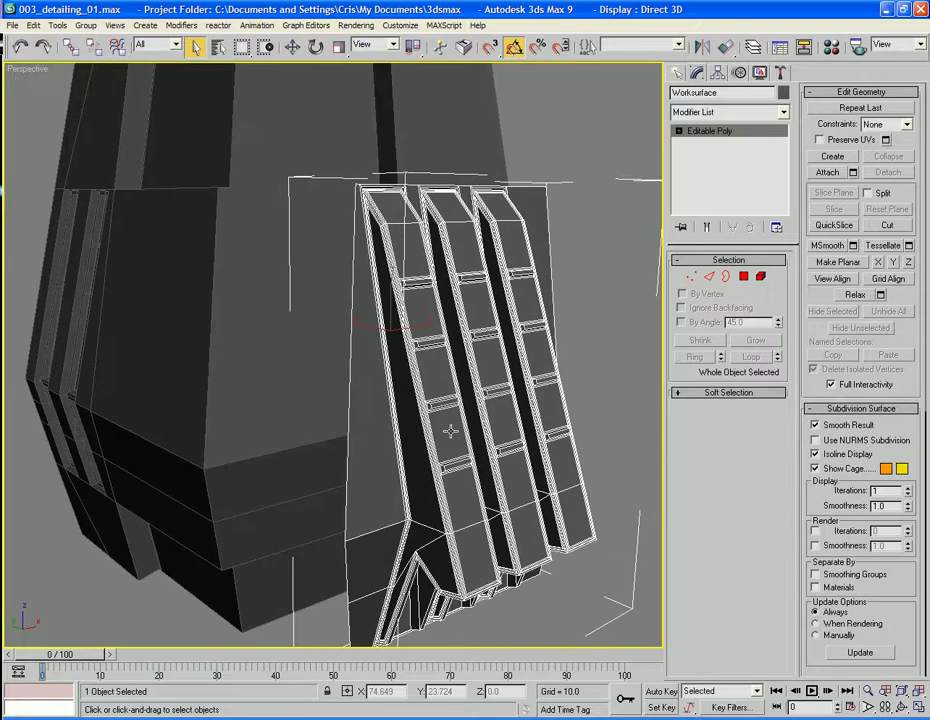
click(743, 276)
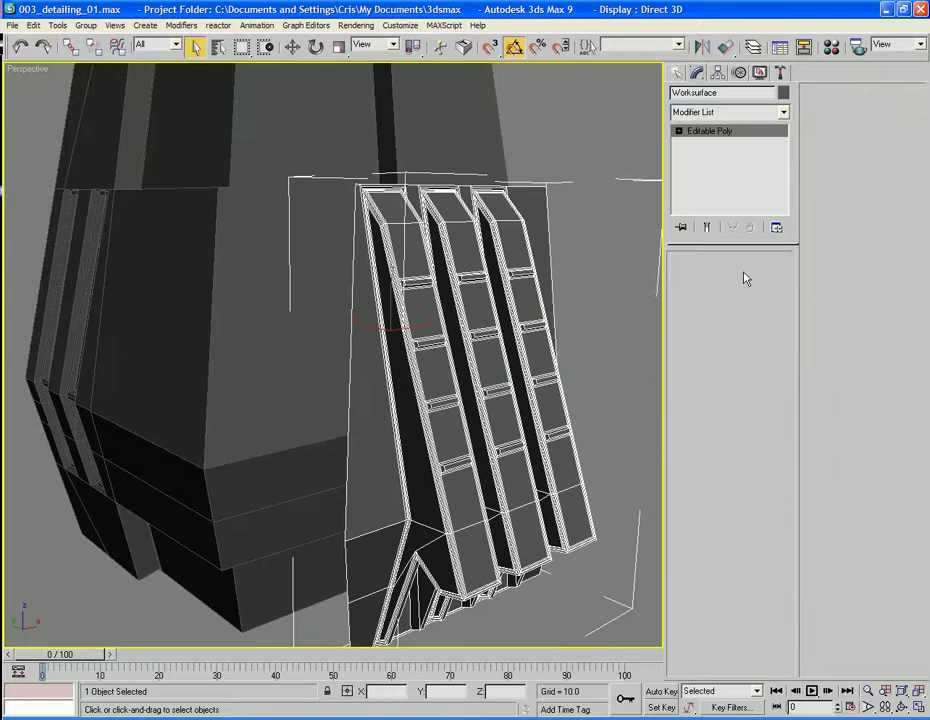
click(375, 480)
ctrl+click(369, 573)
ctrl+click(405, 602)
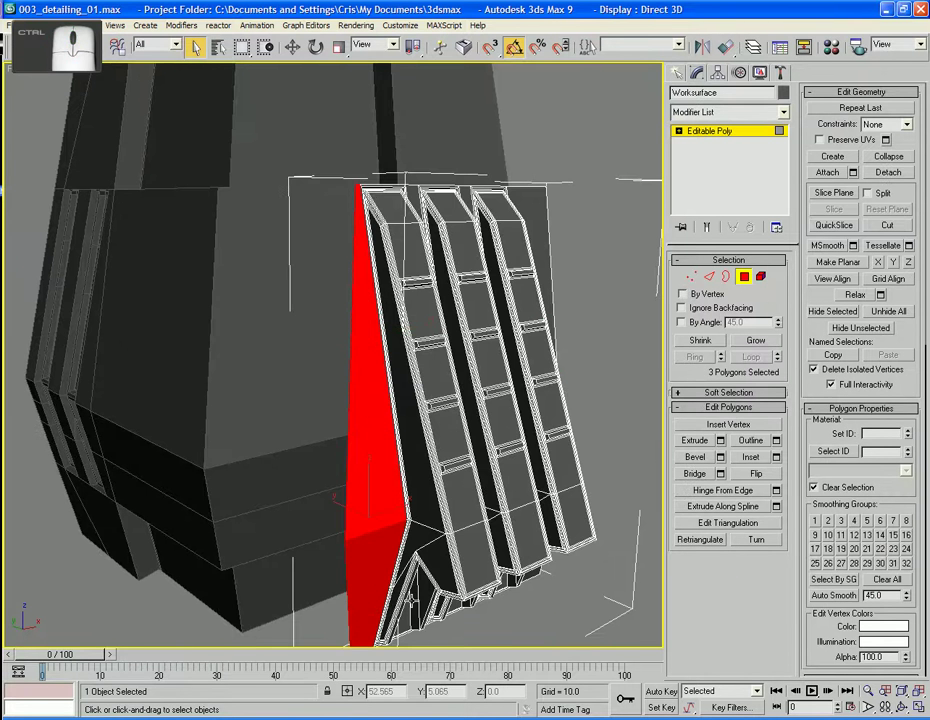
alt+middle_drag(405, 602, 403, 604)
ctrl+click(403, 604)
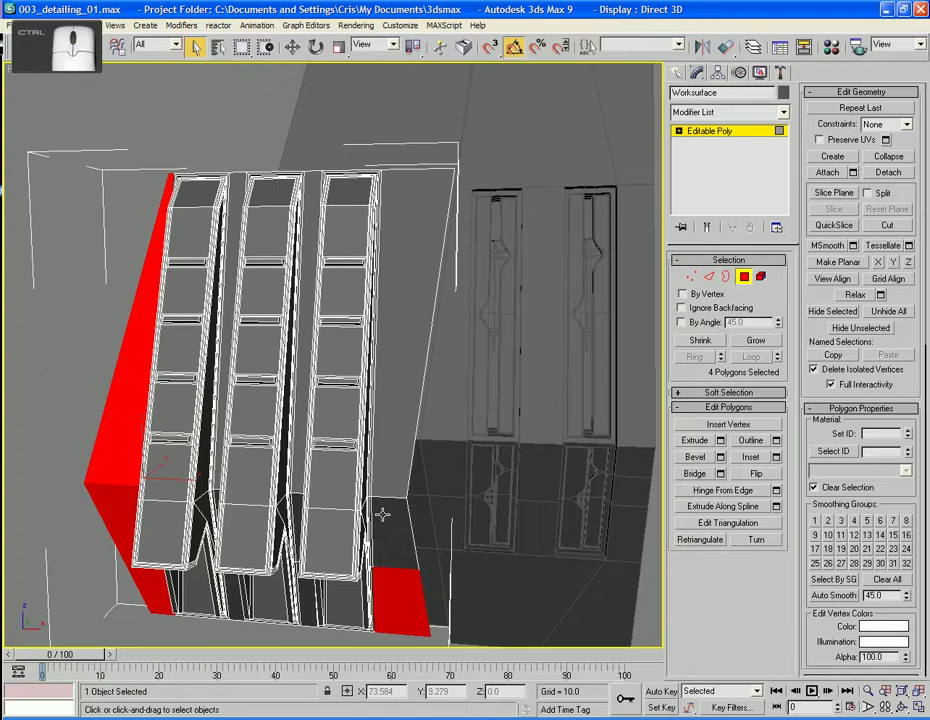
ctrl+click(382, 511)
ctrl+click(386, 450)
Add the panel polygons in both gaps between the three bars to the selection
alt+middle_drag(388, 407, 400, 403)
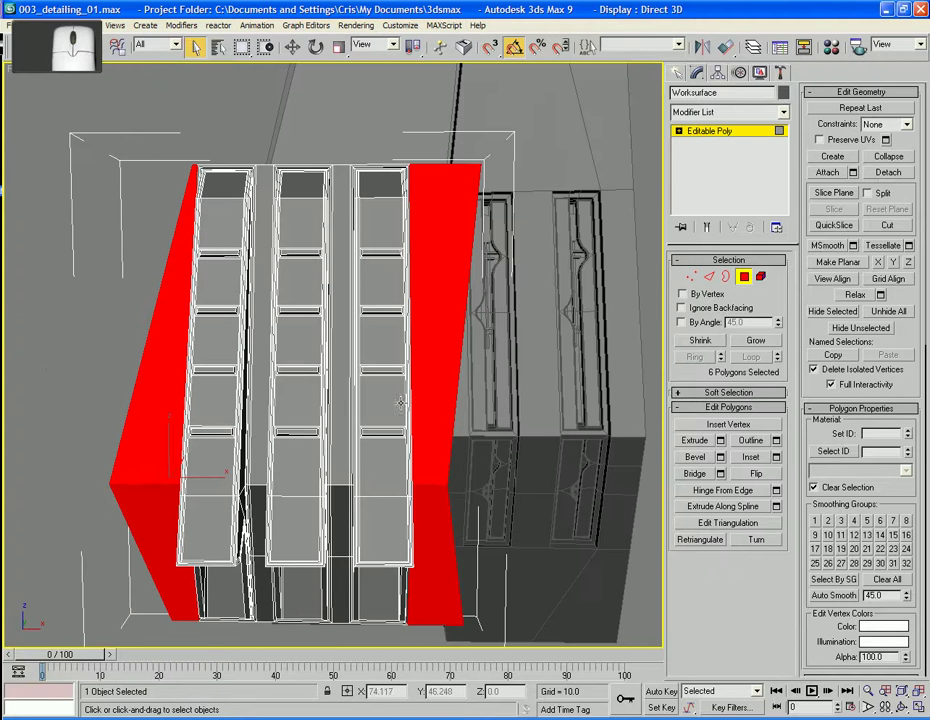
ctrl+click(343, 565)
ctrl+click(343, 530)
ctrl+click(342, 478)
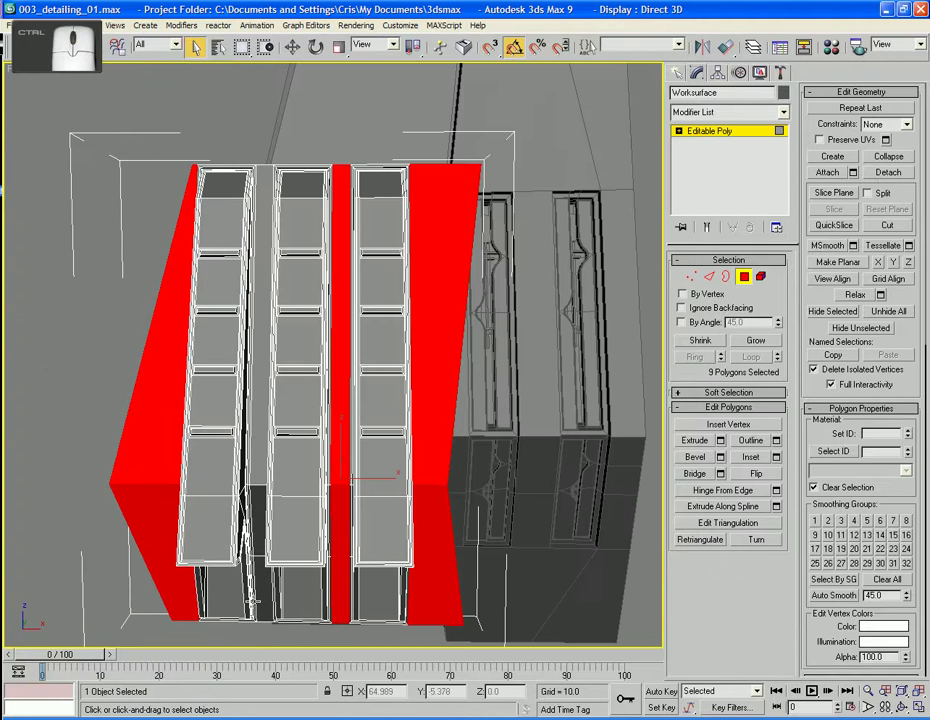
ctrl+click(187, 437)
ctrl+click(188, 372)
ctrl+click(186, 341)
Inset the selected panel polygons around and between the bars by 0.1 as a group
alt+middle_drag(186, 341, 345, 516)
scroll(347, 482, up, 5)
scroll(346, 510, down, 5)
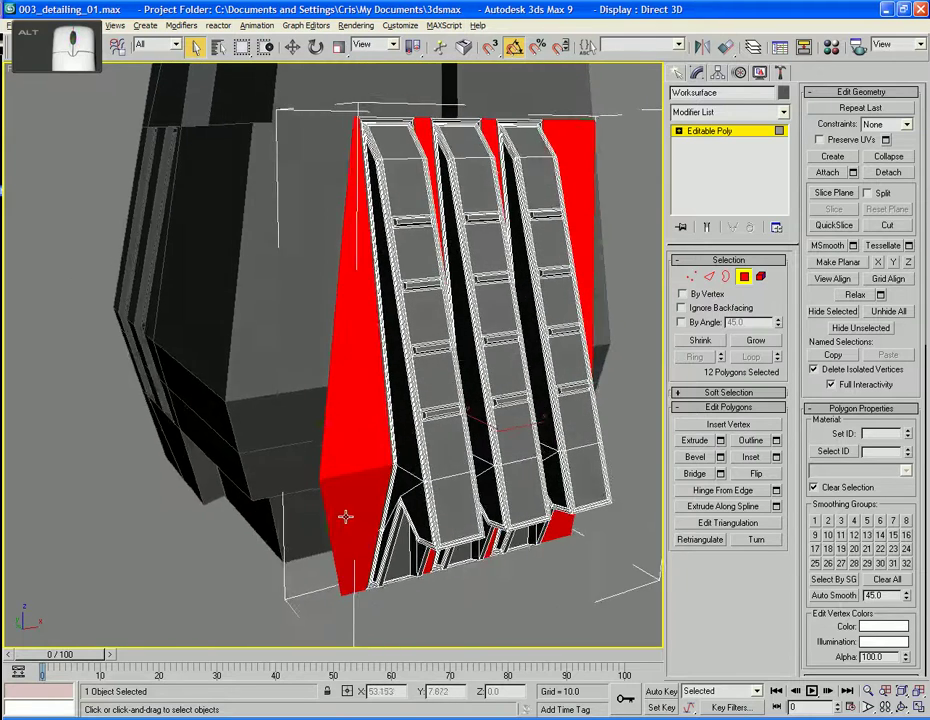
alt+middle_drag(485, 370, 826, 444)
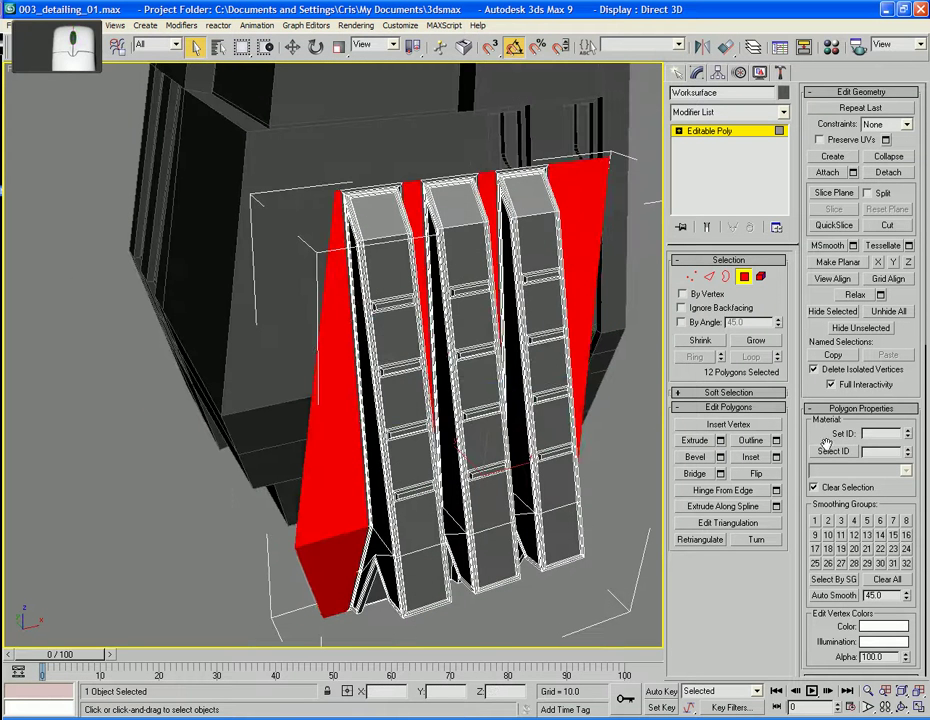
click(776, 457)
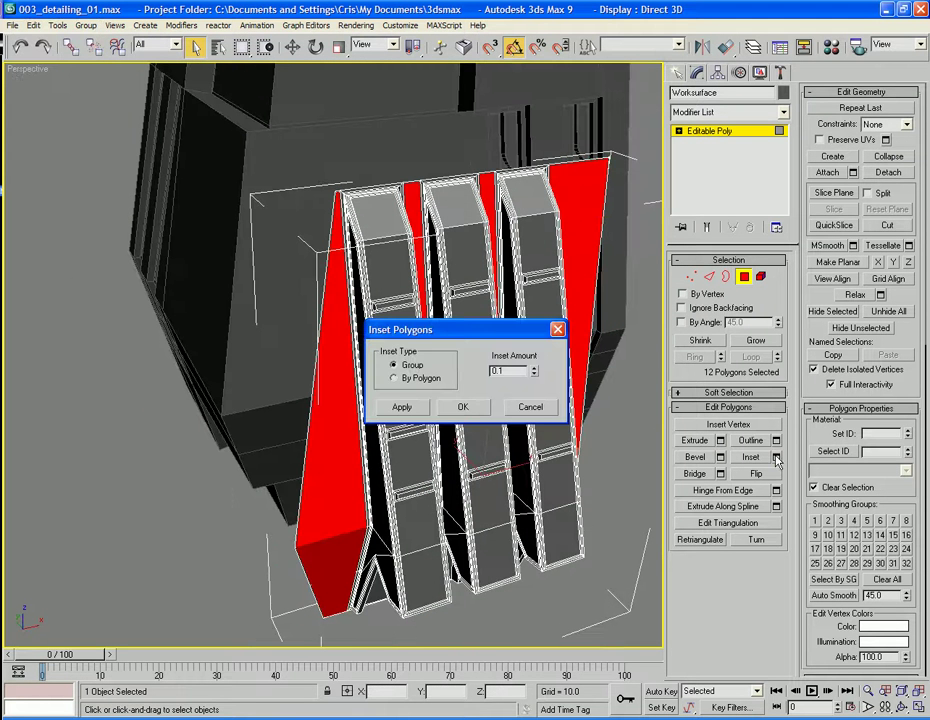
click(461, 408)
Bevel the inset panel polygons inward as a group with height -0.1 and outline amount -0.1
click(720, 458)
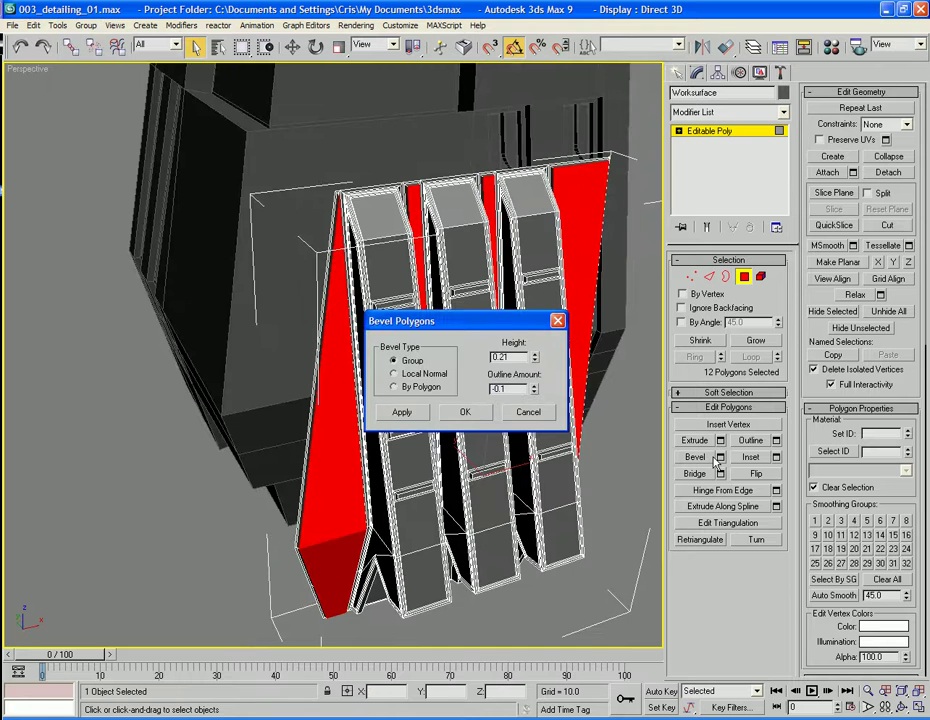
double_click(502, 357)
text(-0)
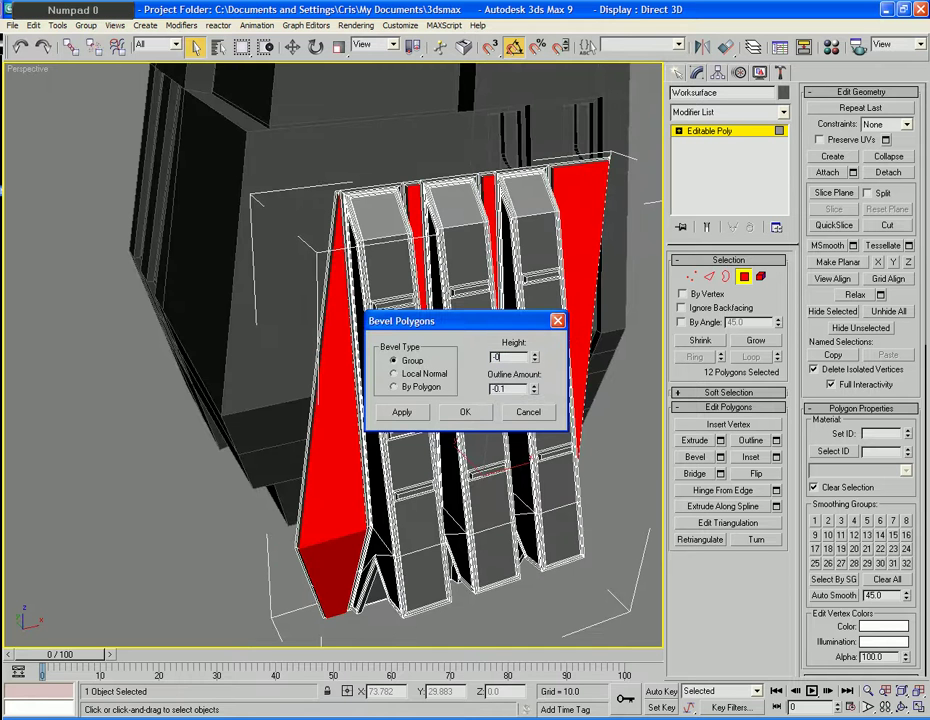
text(.2q)
key(Tab)
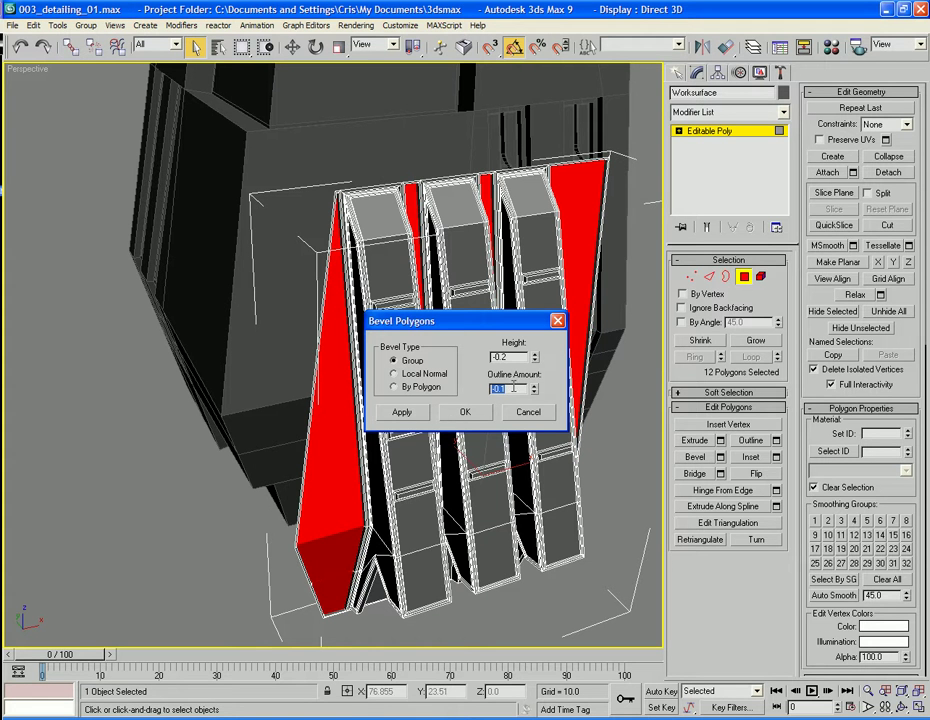
key(Tab)
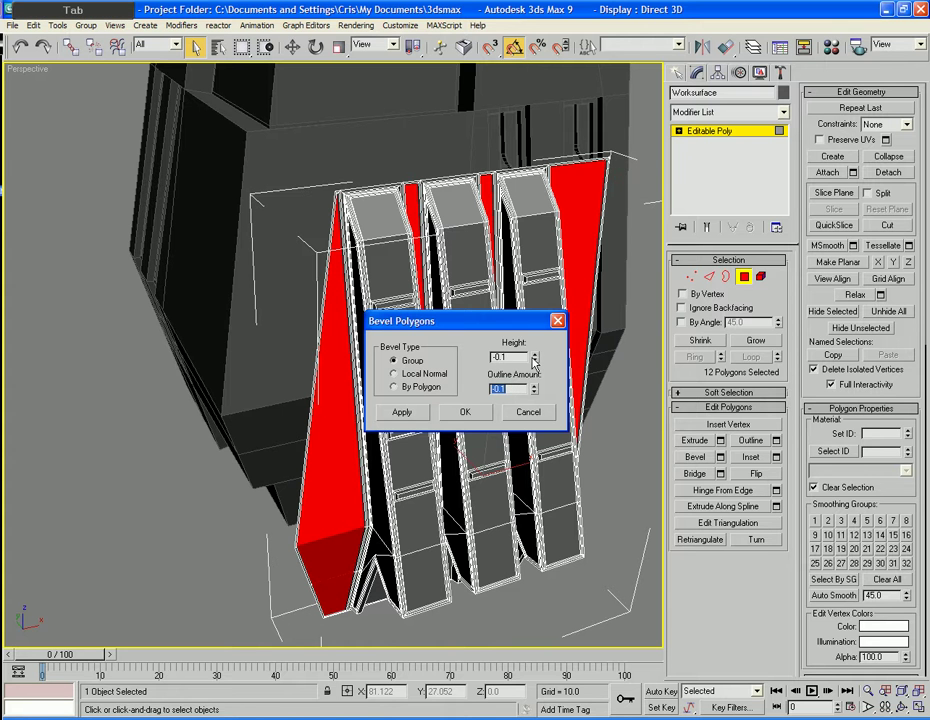
click(450, 411)
Inset the beveled panel polygons around and between the bars once more
click(766, 460)
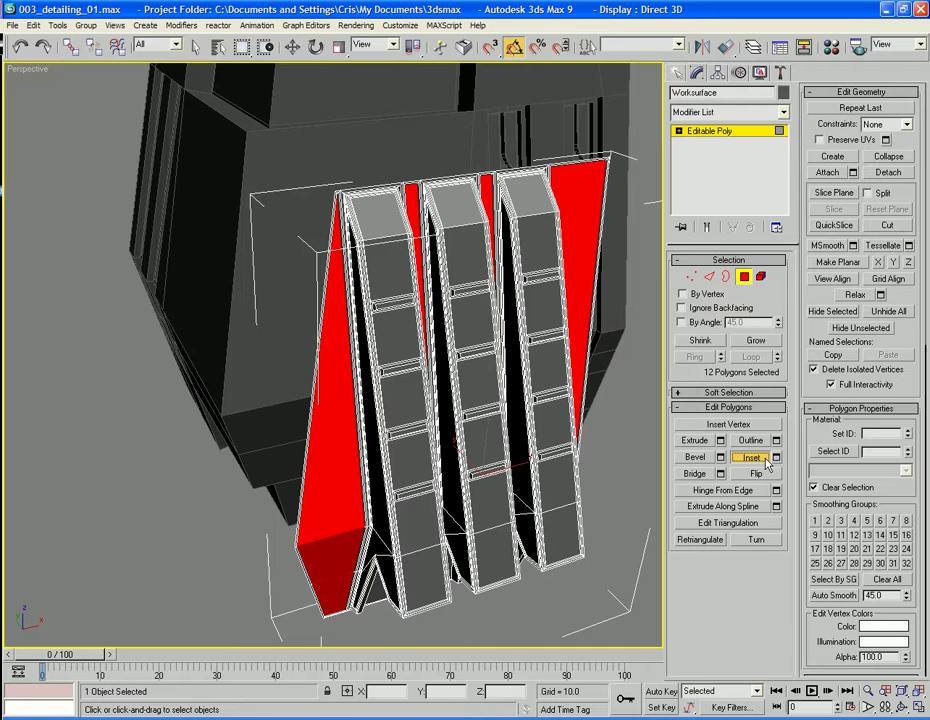
click(777, 457)
click(462, 406)
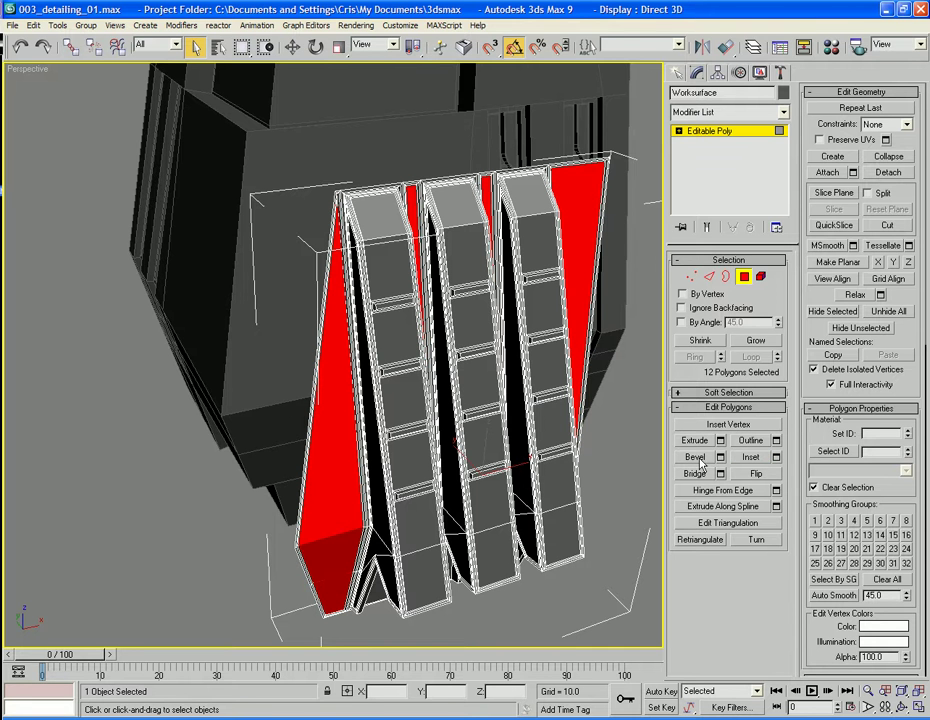
click(721, 457)
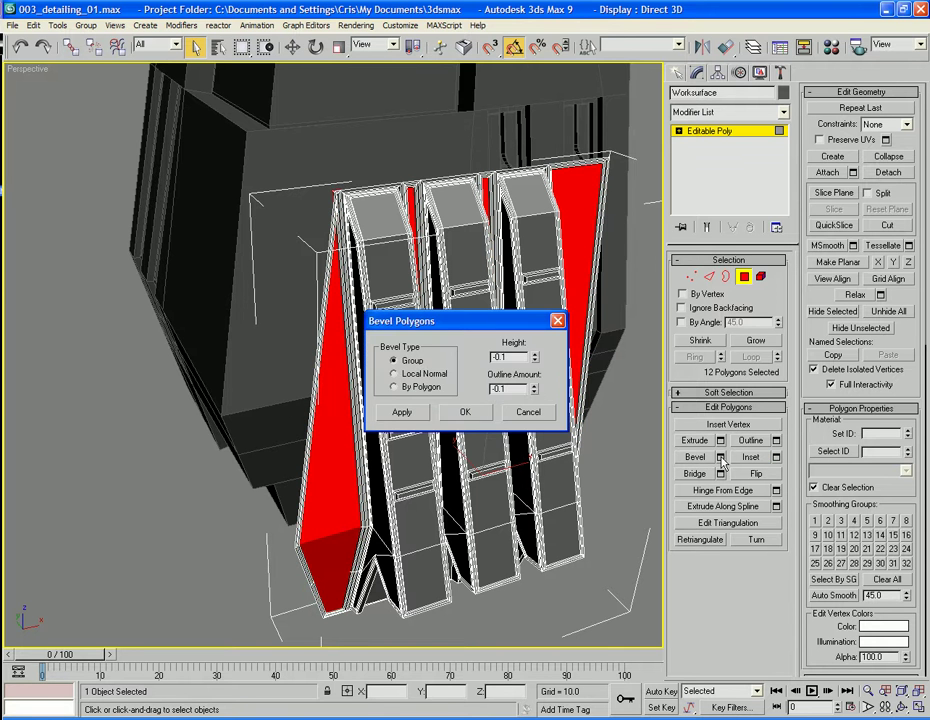
click(530, 413)
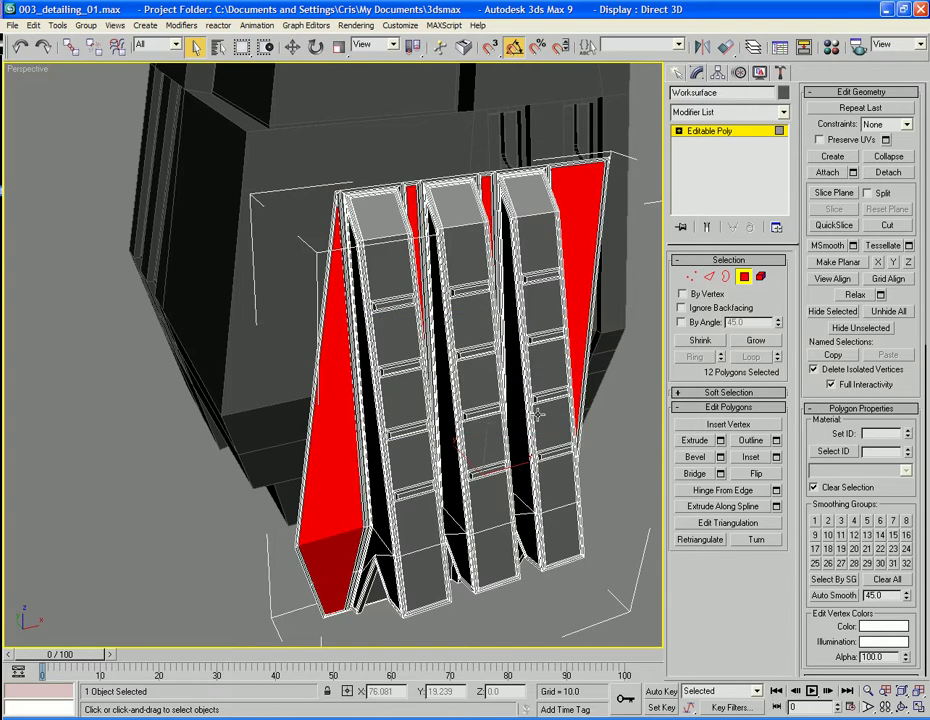
Undo the extra inset of the panel polygons around the bars and leave polygon editing
scroll(433, 376, up, 5)
scroll(374, 374, down, 5)
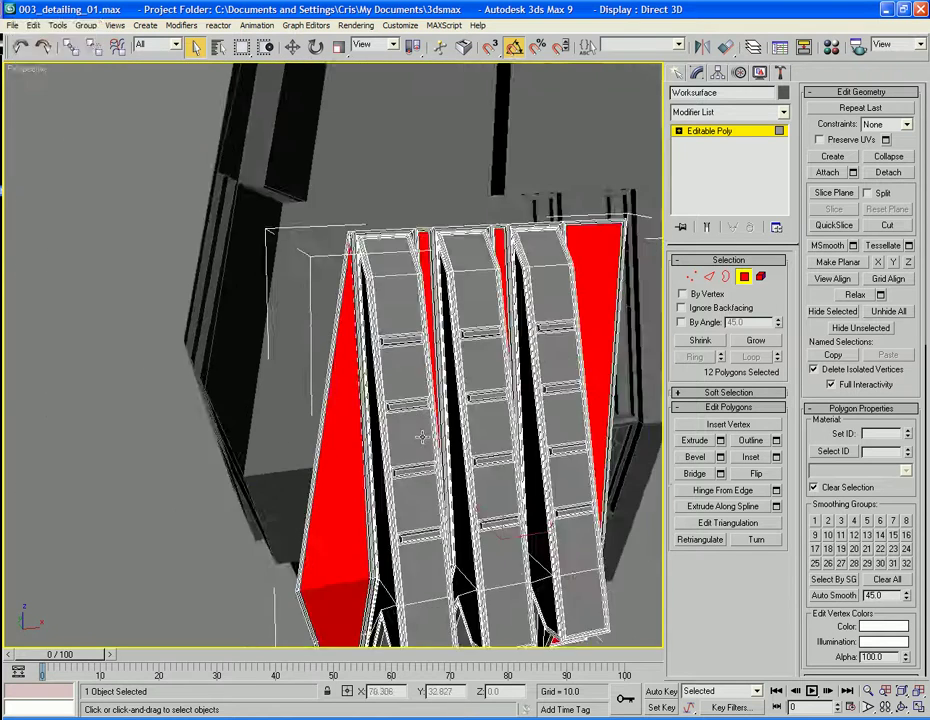
alt+middle_drag(426, 436, 408, 410)
scroll(408, 410, up, 4)
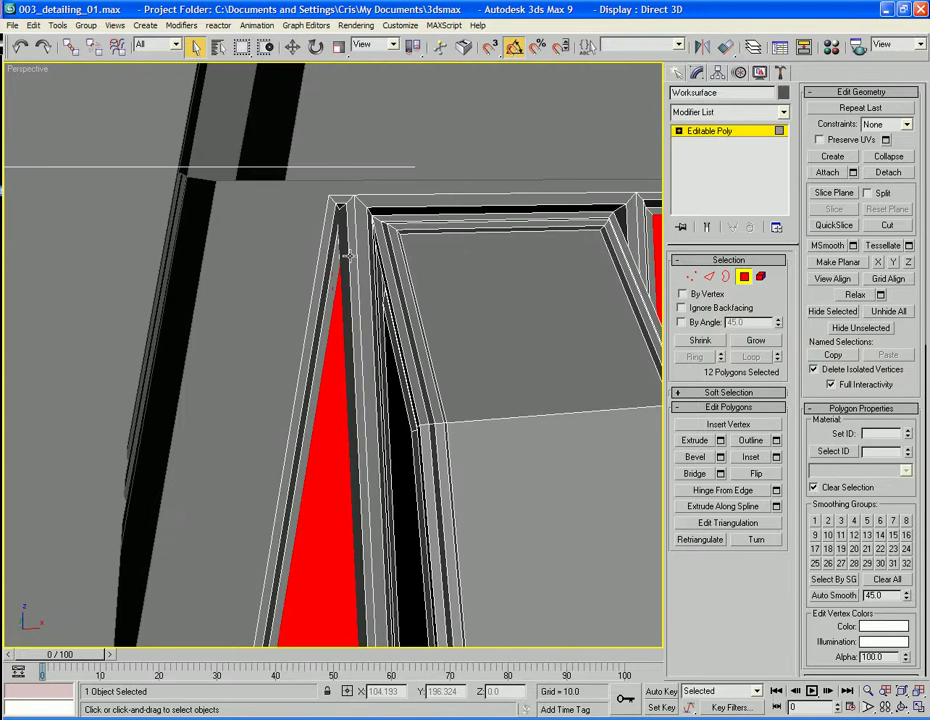
key(ctrl+z)
scroll(363, 284, down, 10)
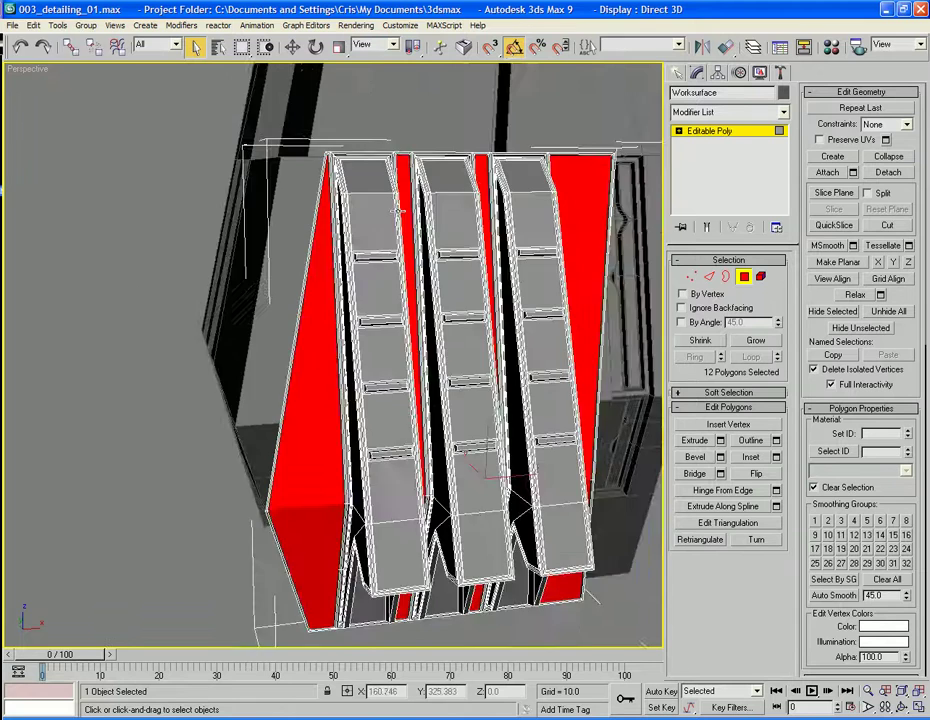
alt+middle_drag(396, 212, 360, 330)
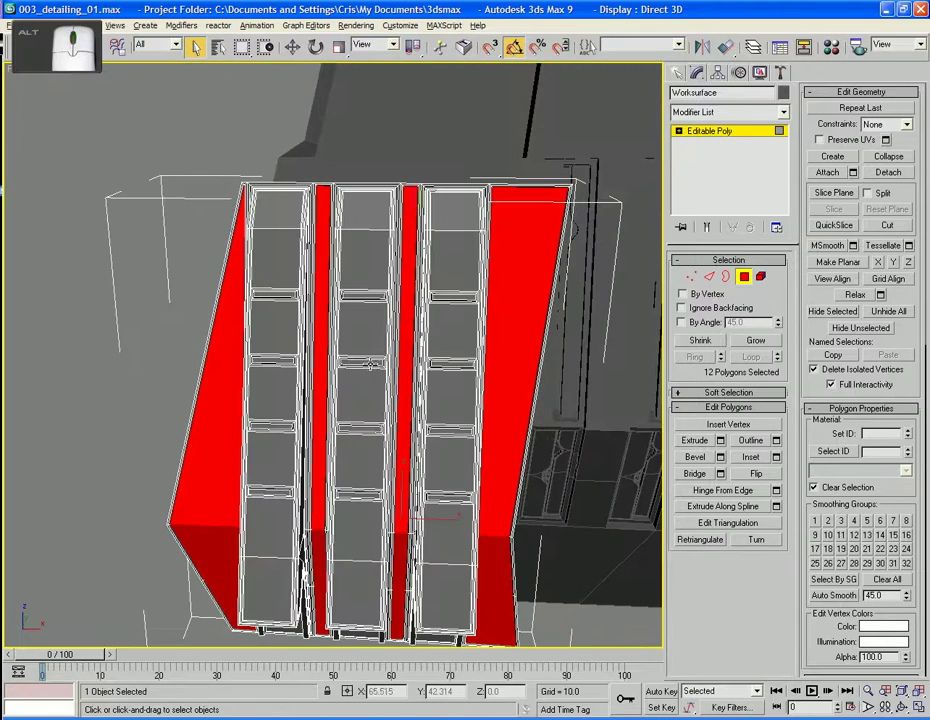
key(4)
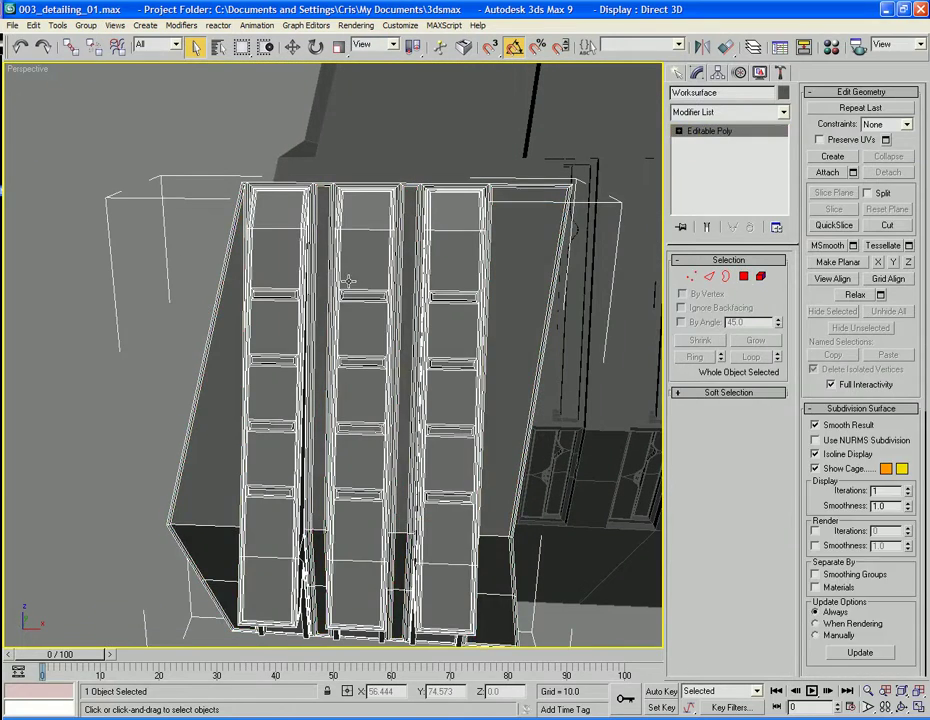
Select the eight polygons of the lower slanted Worksurface panel face, outside the outer bars and in both gaps between them
click(137, 222)
alt+middle_drag(137, 353, 324, 455)
click(348, 522)
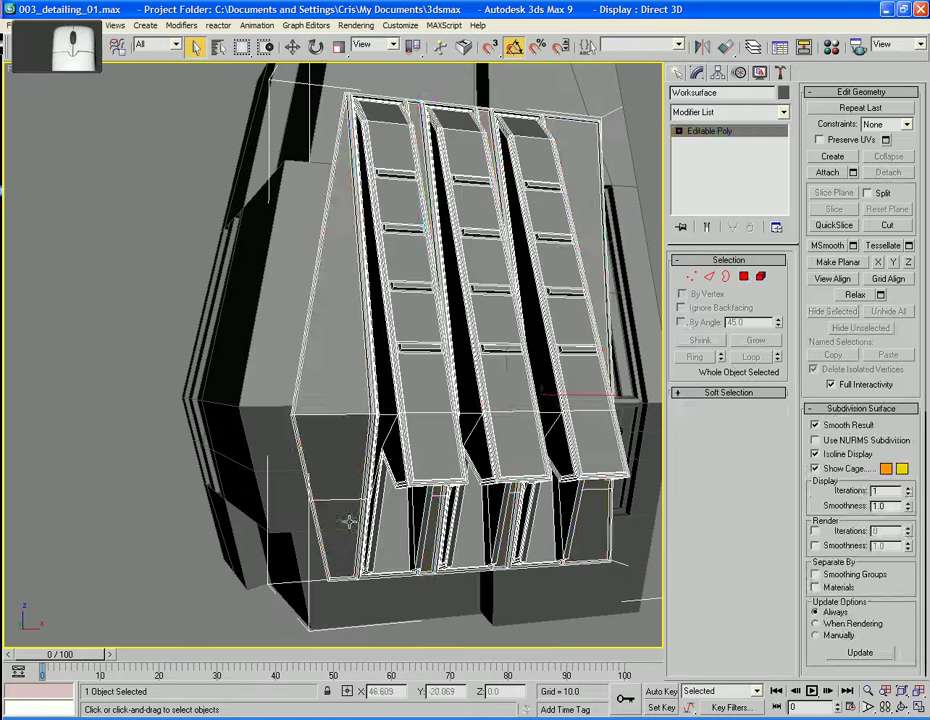
key(4)
ctrl+click(334, 527)
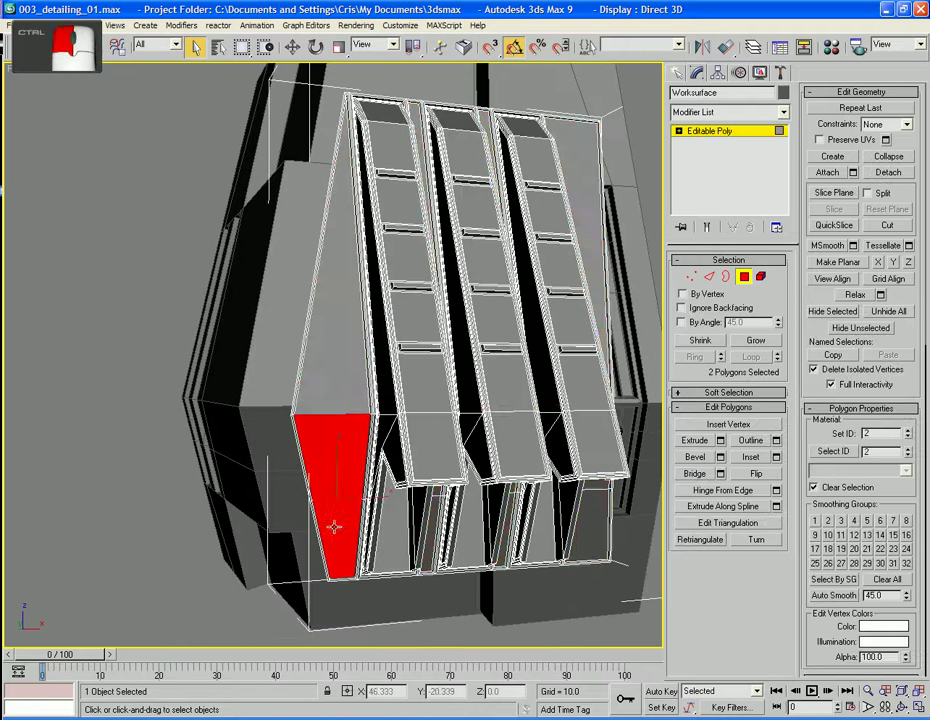
alt+middle_drag(334, 527, 344, 516)
ctrl+click(344, 516)
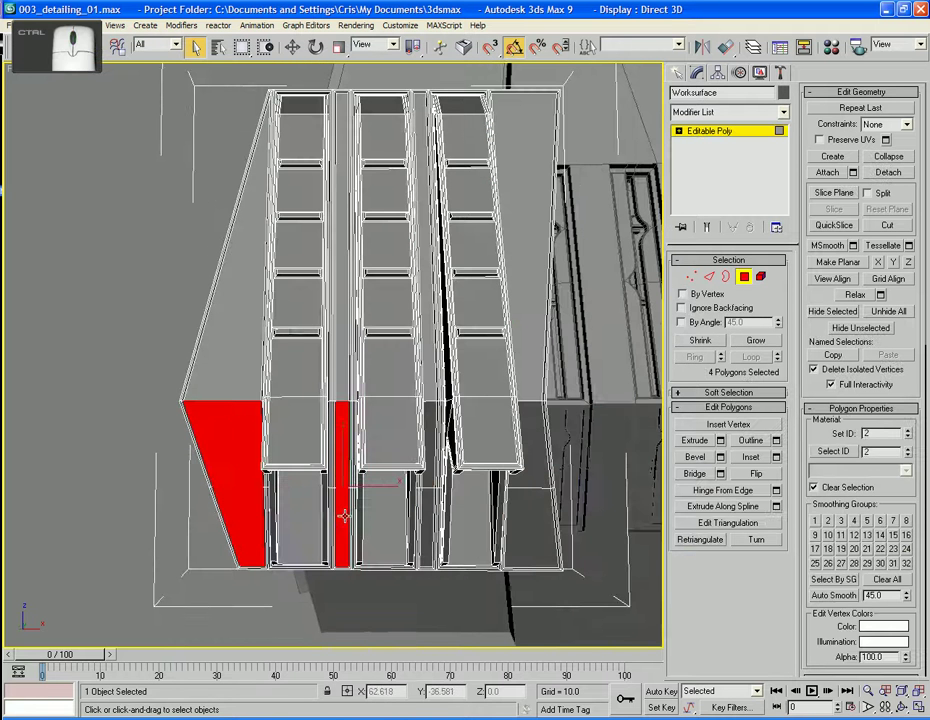
ctrl+click(428, 445)
ctrl+click(540, 480)
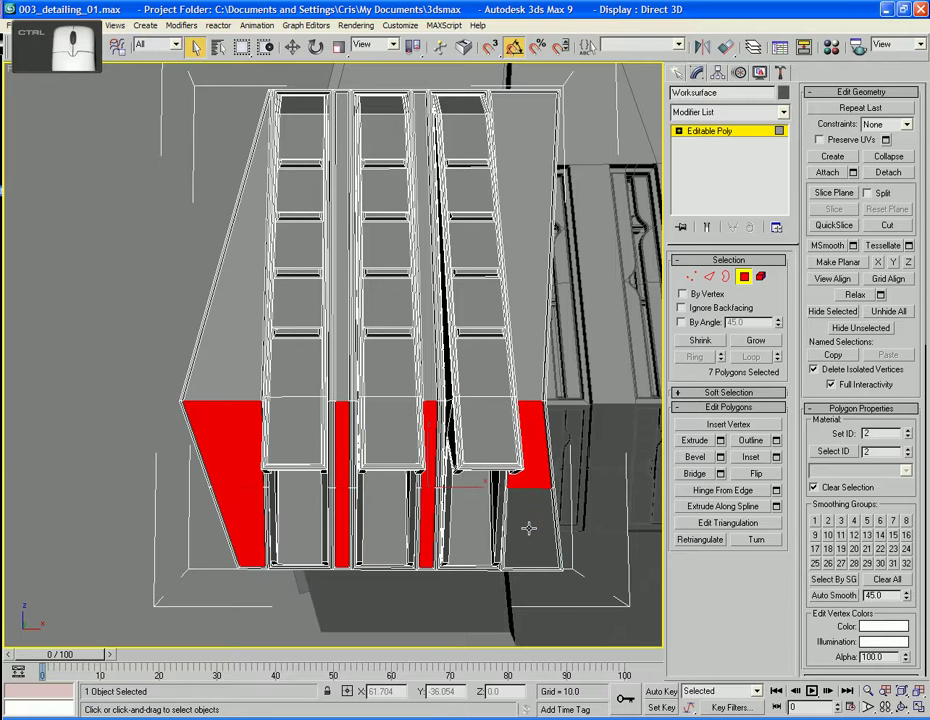
alt+middle_drag(580, 530, 565, 544)
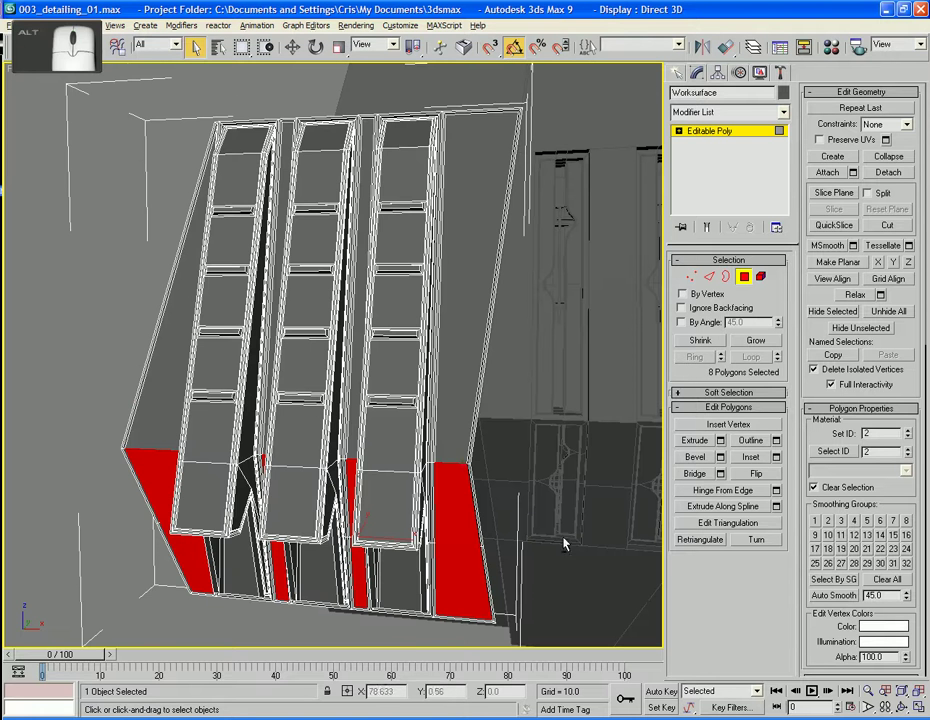
Inset the selected lower panel polygons and bevel them outward as a group with height 0.1 and outline amount -0.1
click(776, 457)
click(468, 410)
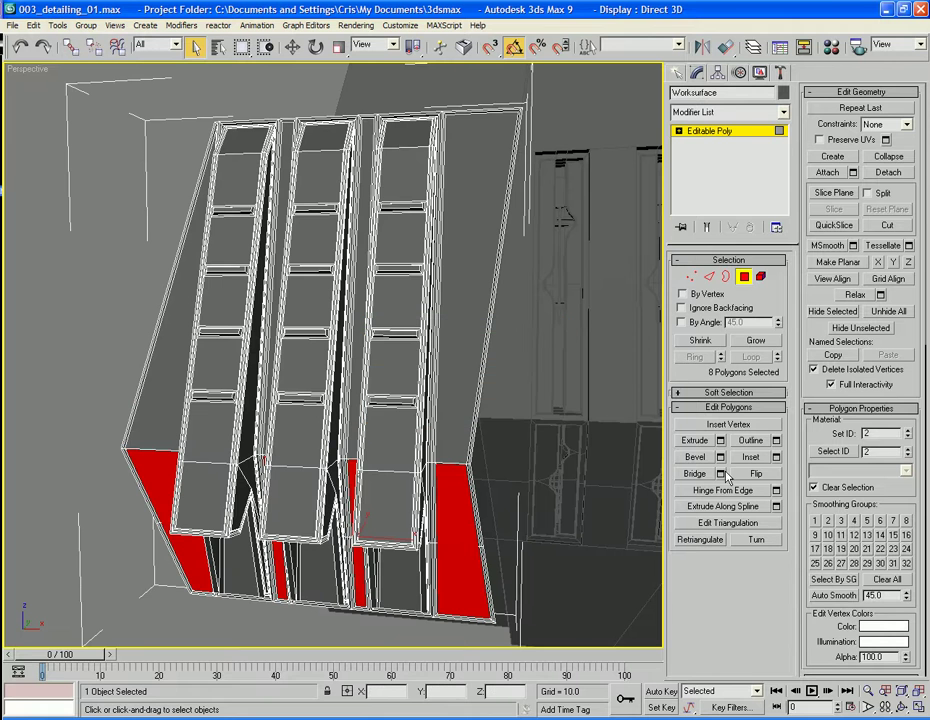
click(720, 457)
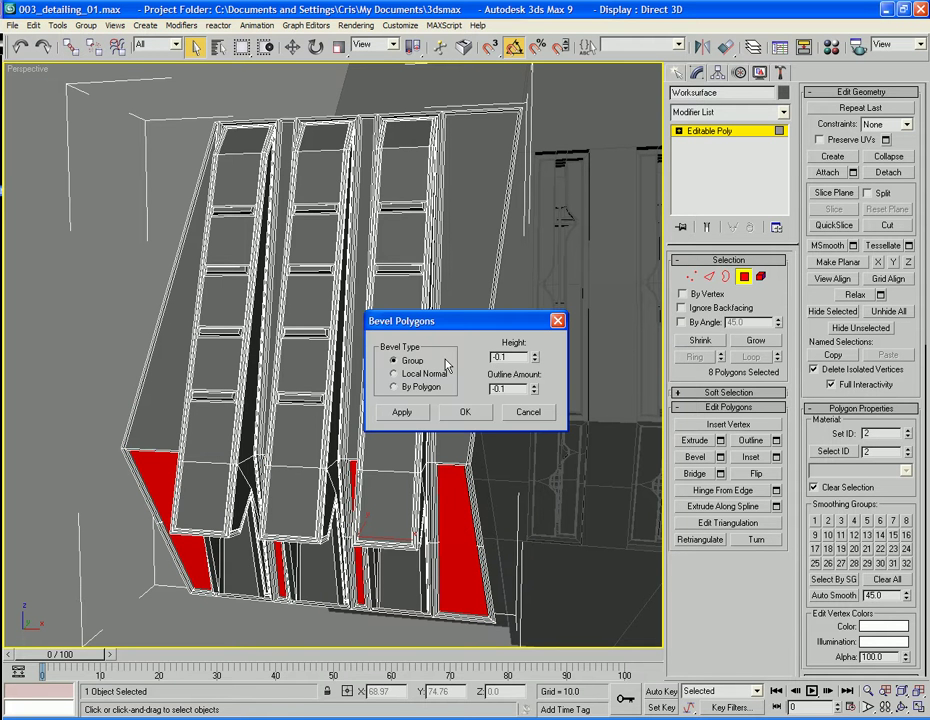
text(0)
key(Delete)
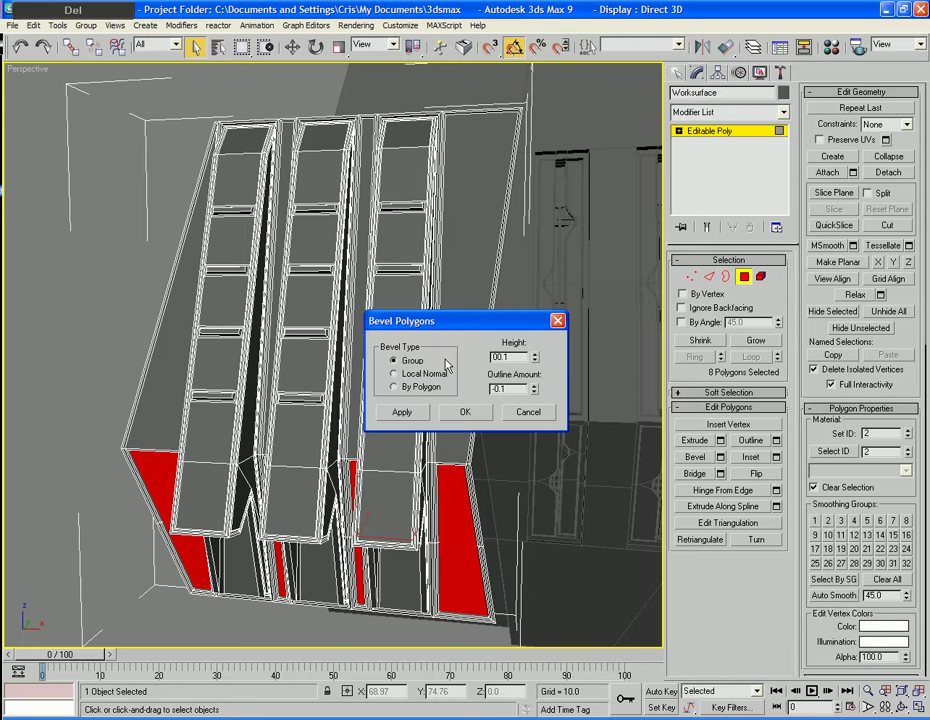
key(Tab)
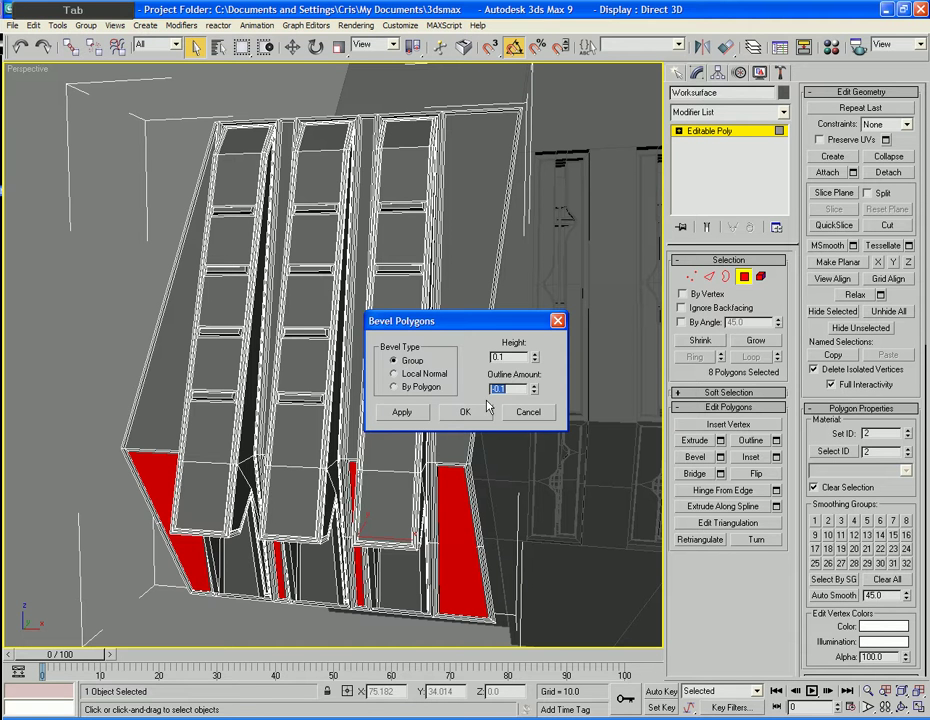
click(465, 413)
click(397, 642)
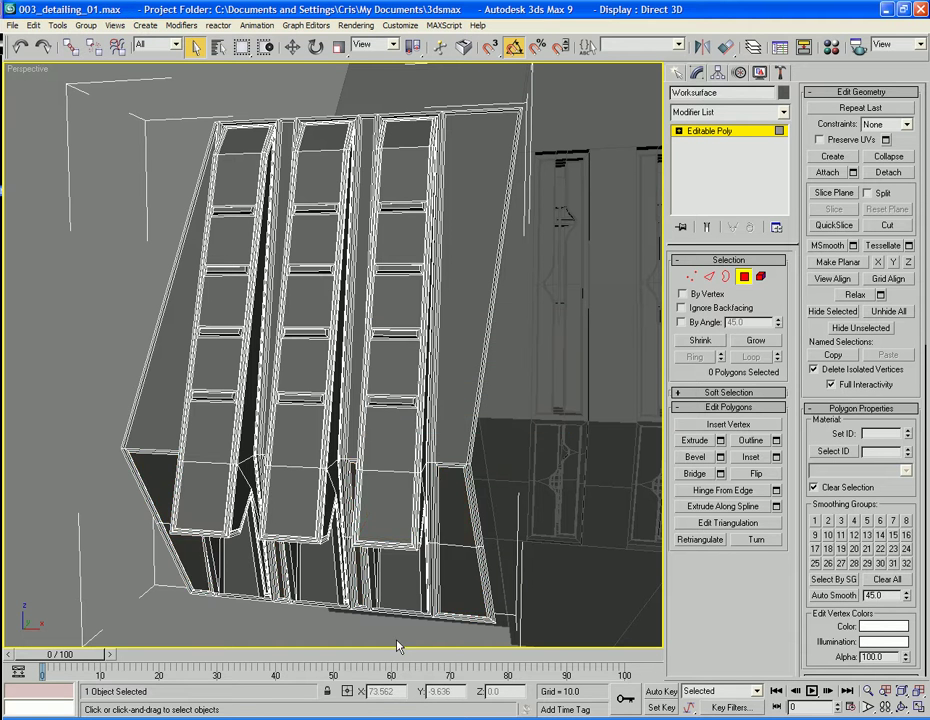
click(745, 278)
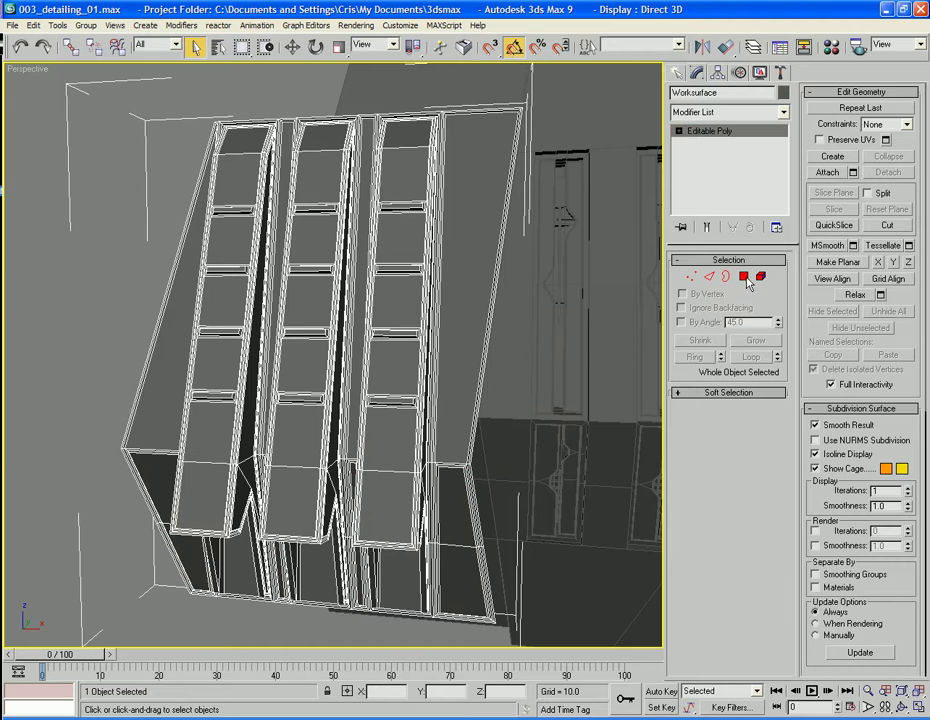
Delete the three lower Oblisk_corner_area_01 polygons on the corner side behind the detailed Worksurface panel
scroll(336, 497, up, 5)
alt+middle_drag(364, 500, 388, 459)
scroll(345, 438, down, 8)
scroll(405, 482, up, 5)
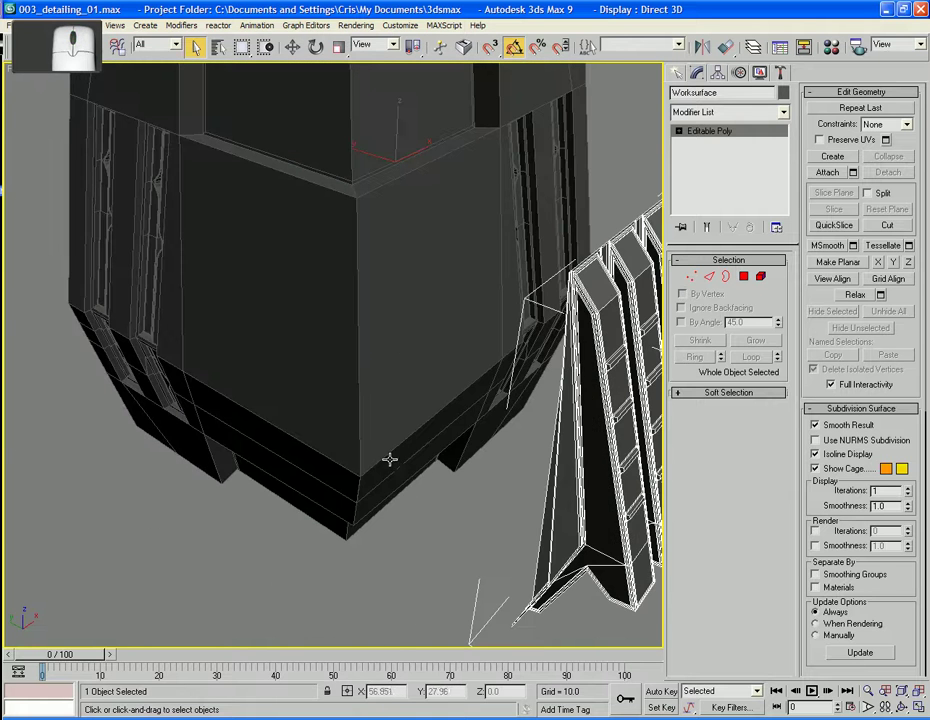
click(403, 347)
alt+middle_drag(403, 347, 357, 258)
click(743, 277)
click(388, 398)
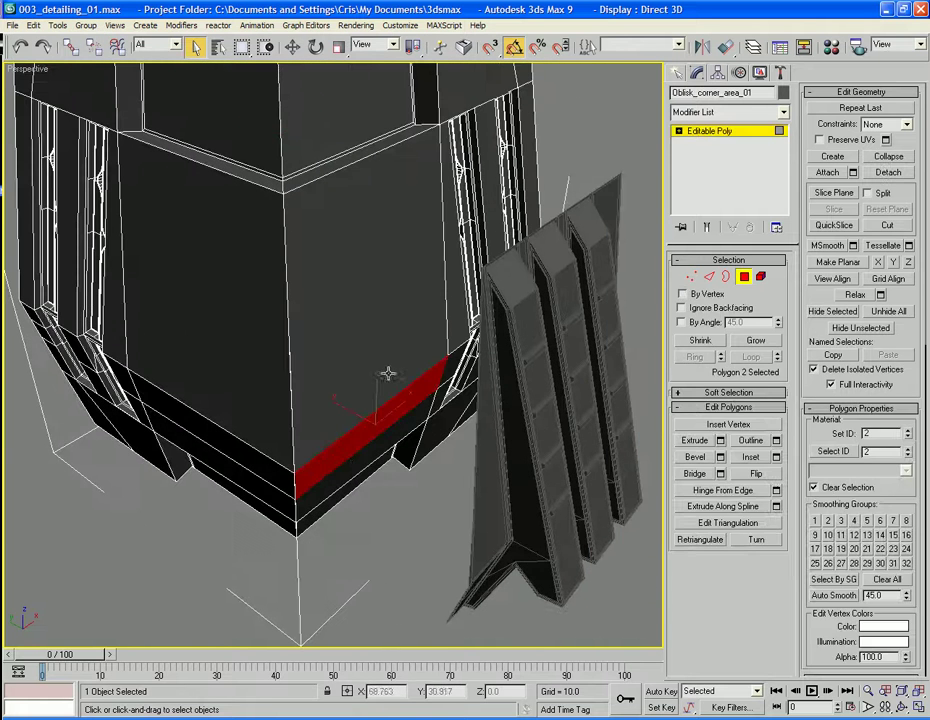
ctrl+click(349, 376)
alt+middle_drag(350, 468, 359, 425)
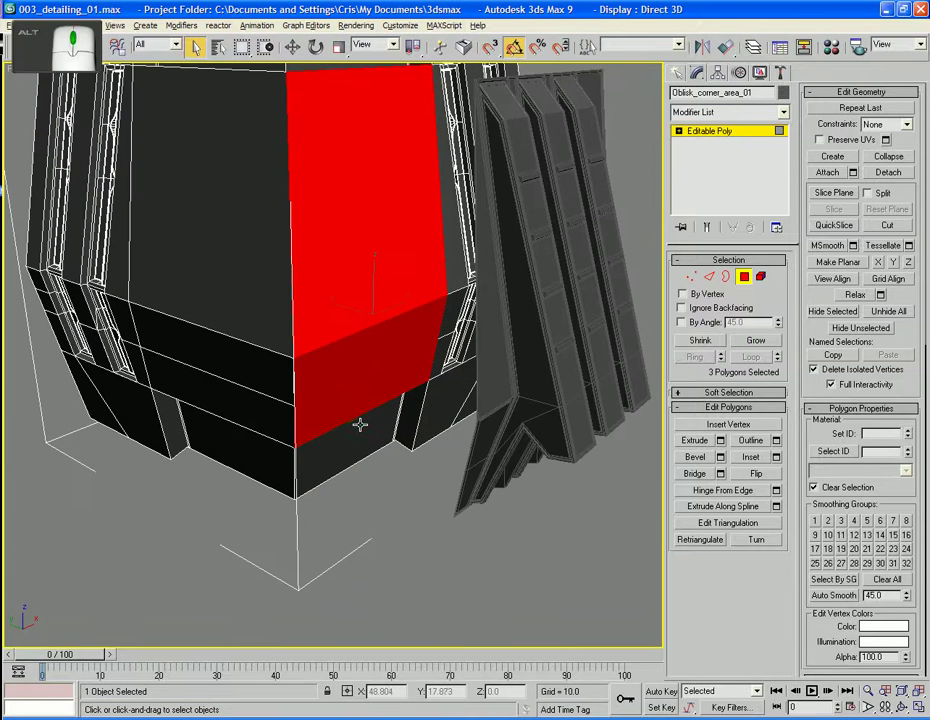
key(Delete)
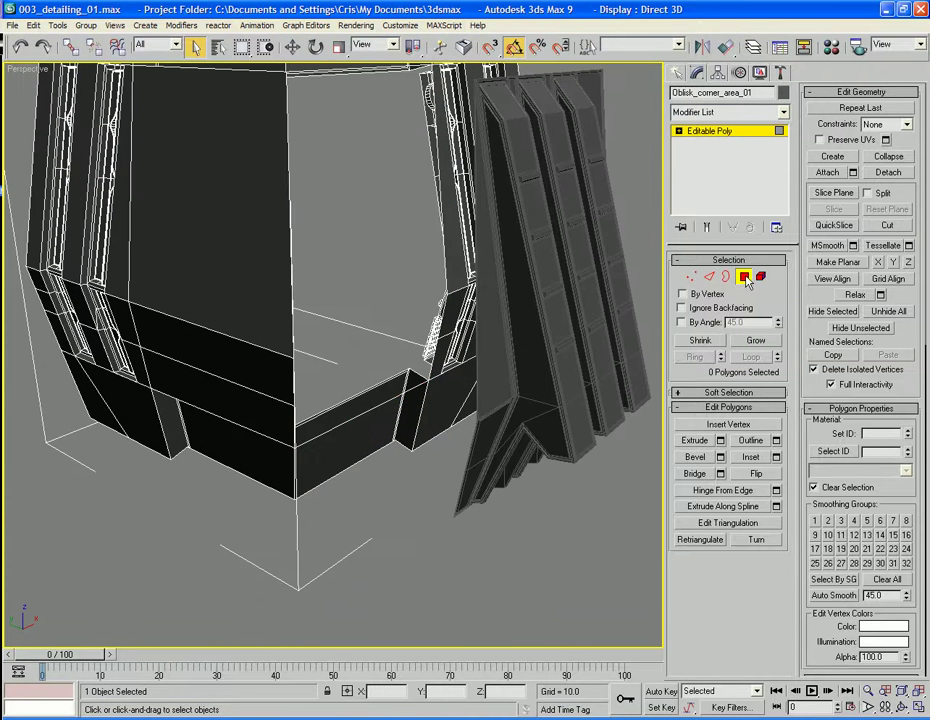
key(4)
Mirror the Worksurface panel across the world Y axis as a copy with offset 0.0
scroll(423, 380, down, 5)
alt+middle_drag(423, 380, 427, 400)
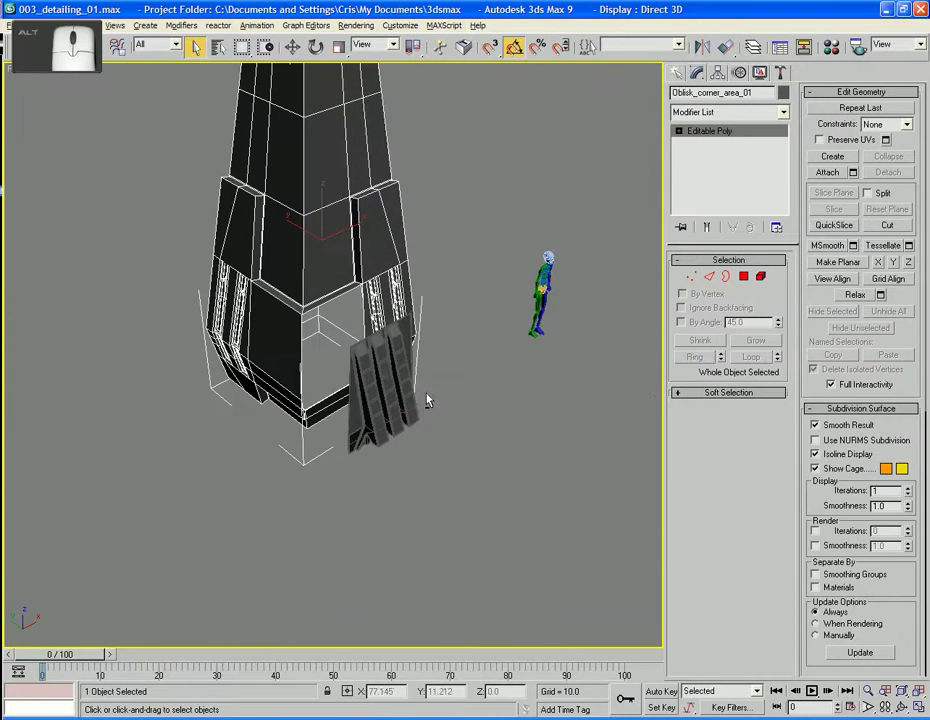
click(388, 366)
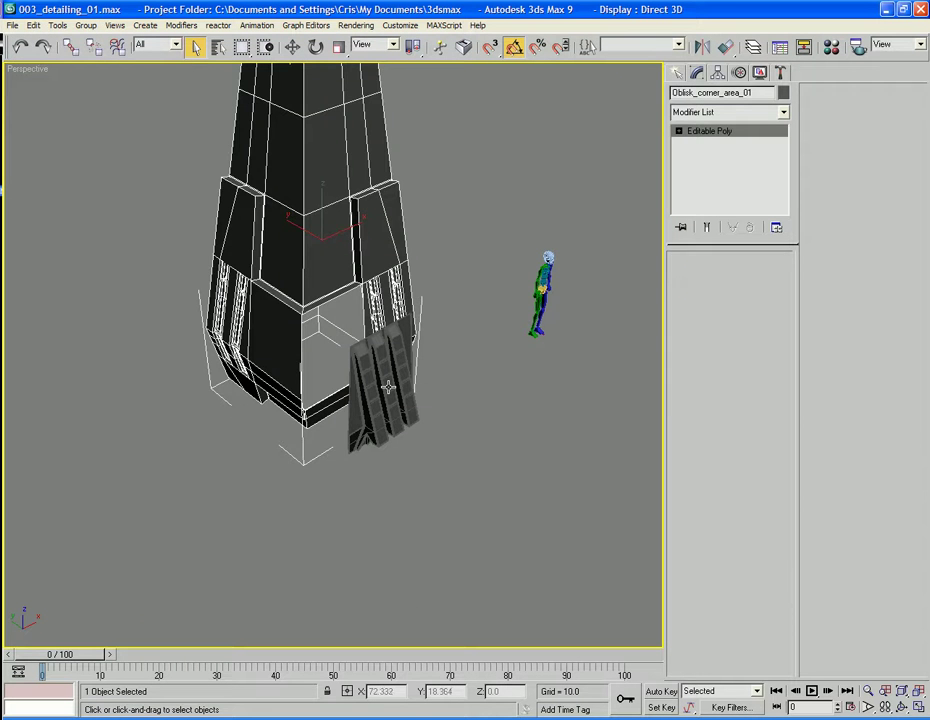
alt+middle_drag(388, 370, 390, 400)
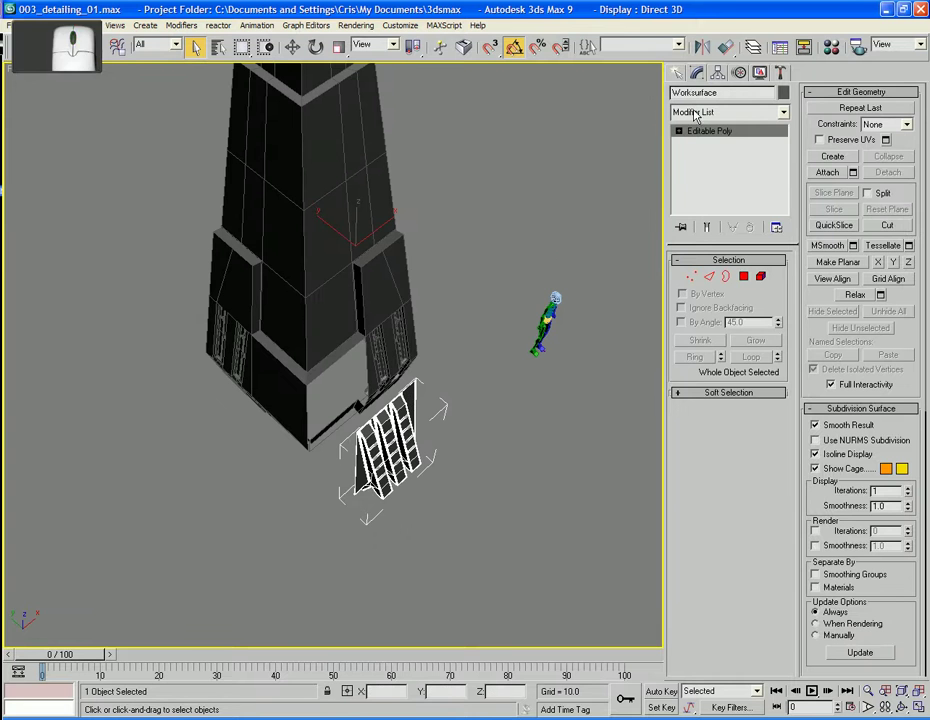
click(702, 46)
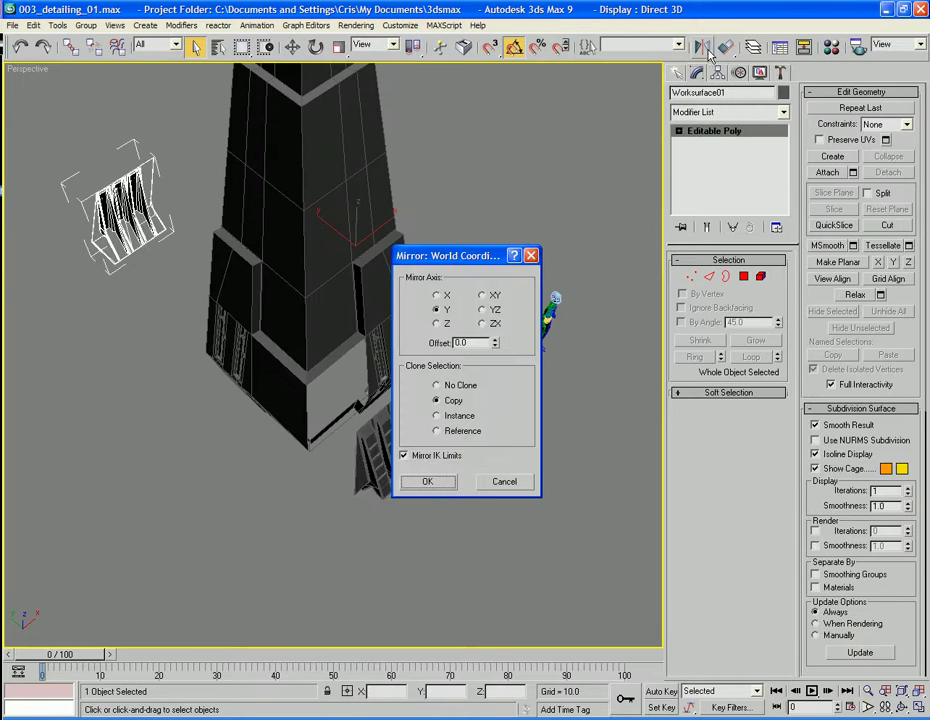
click(427, 482)
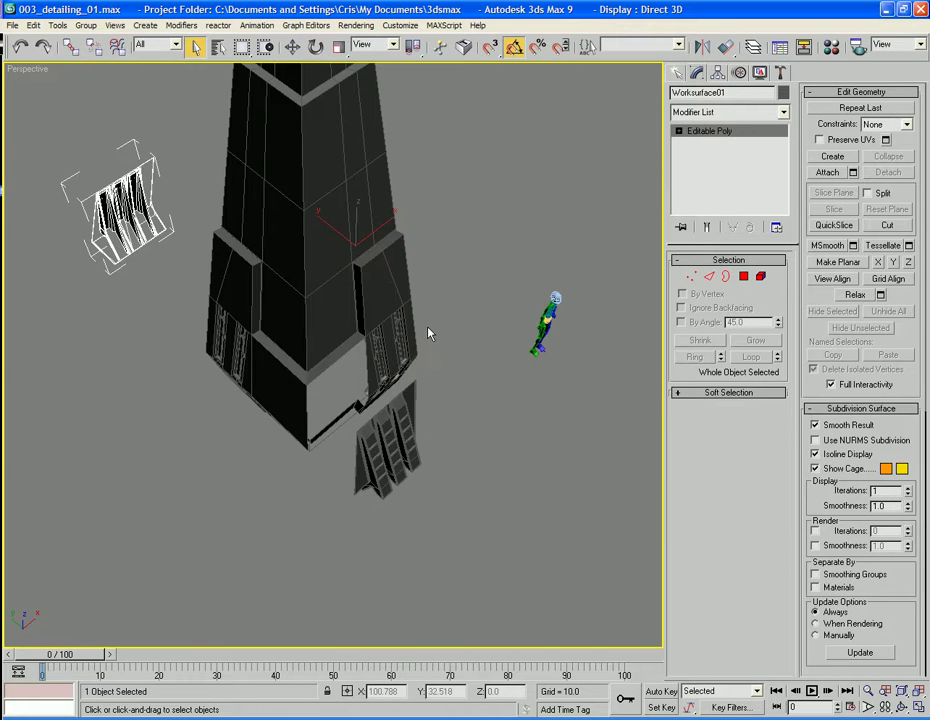
Rotate the mirrored panel copy about the vertical axis until it meets the original panel at the obelisk's corner
key(w)
key(e)
drag(372, 275, 436, 263)
click(452, 446)
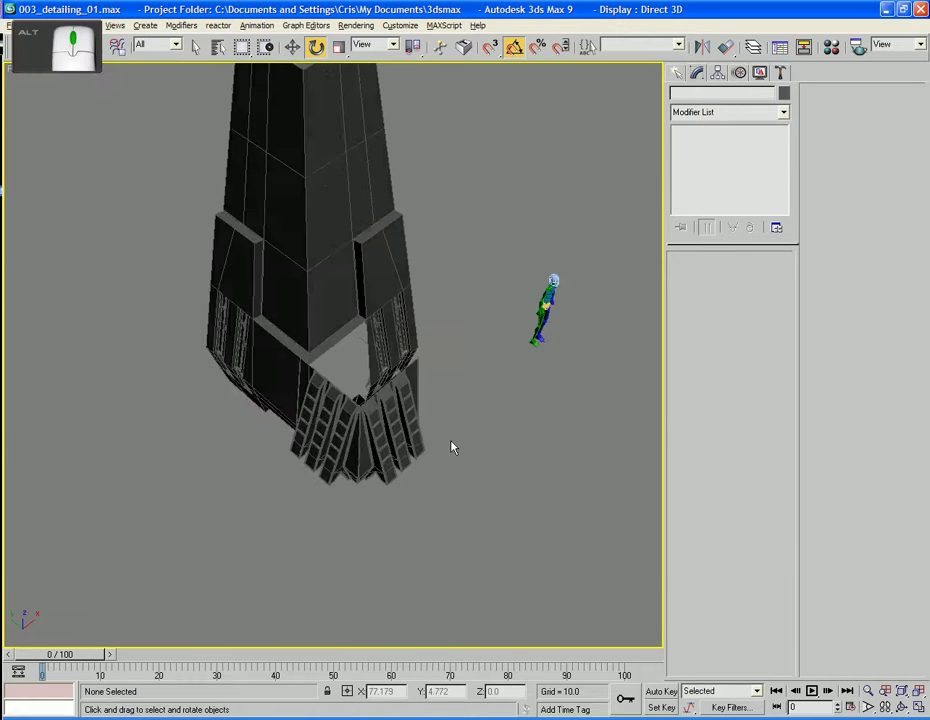
Reset the transform of the mirrored panel Worksurface01 with Reset XForm
scroll(453, 426, up, 5)
alt+middle_drag(453, 426, 359, 373)
click(440, 352)
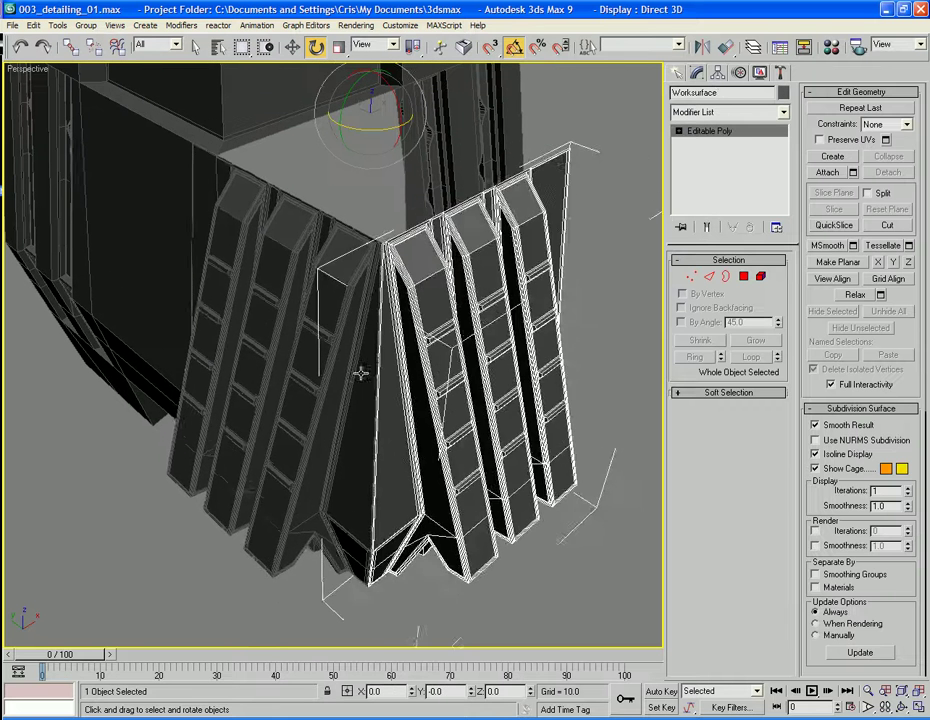
click(359, 373)
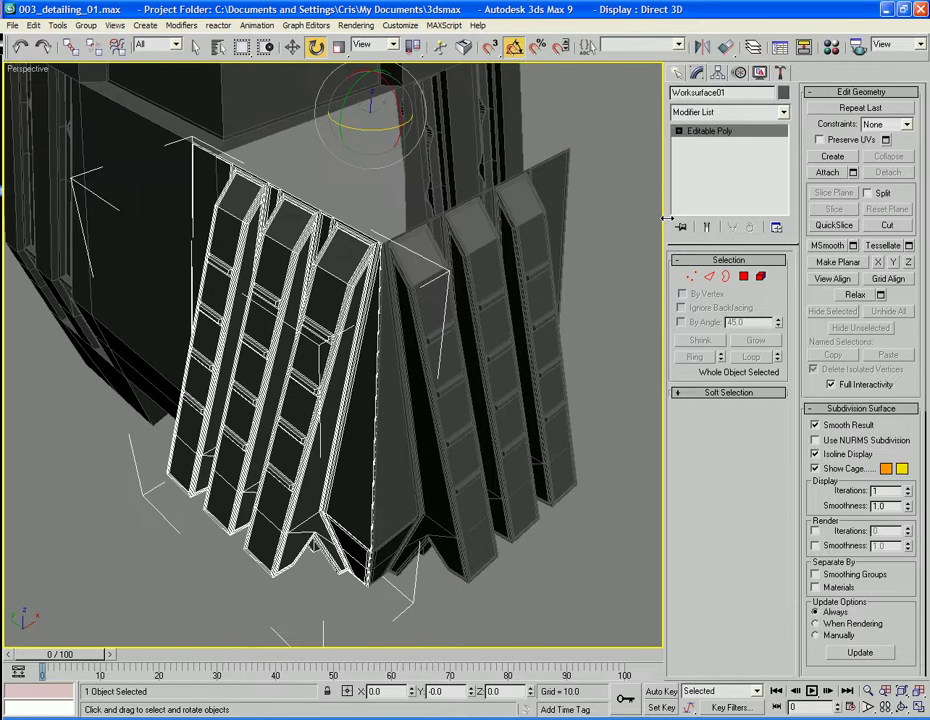
click(783, 74)
click(727, 251)
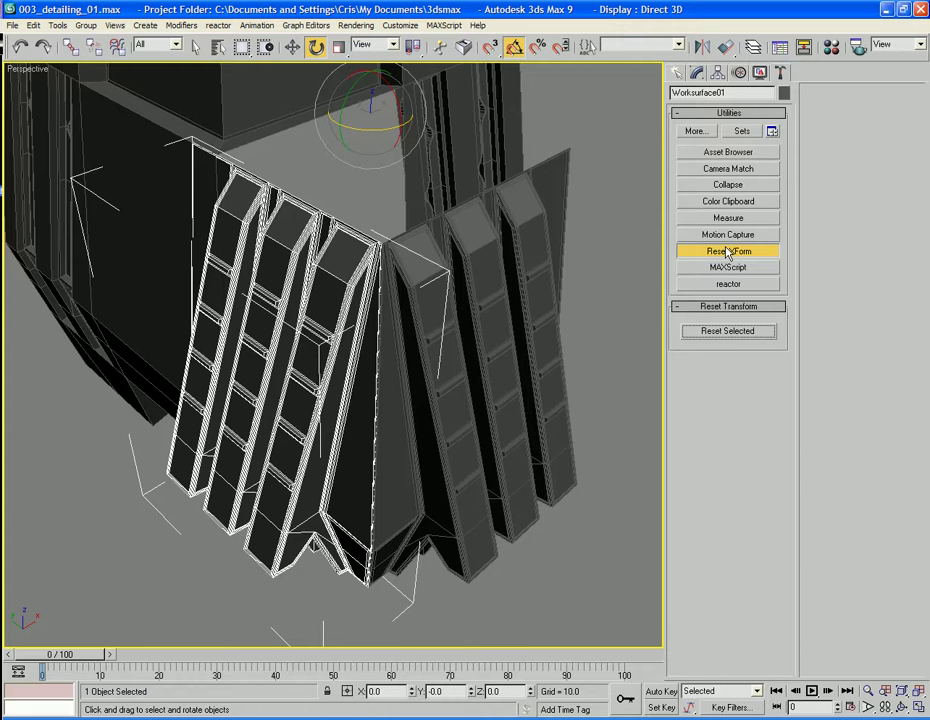
click(727, 331)
click(728, 250)
Collapse the mirrored panel Worksurface01 and its XForm modifier to an Editable Poly
alt+middle_drag(446, 301, 501, 284)
click(697, 74)
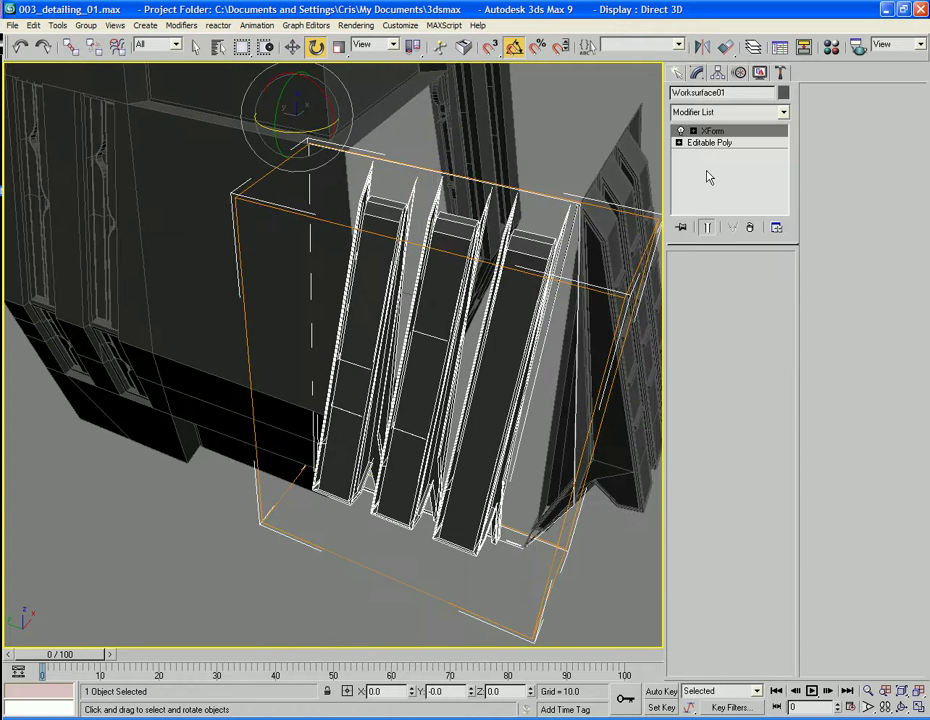
right_click(556, 262)
mouse_move(580, 393)
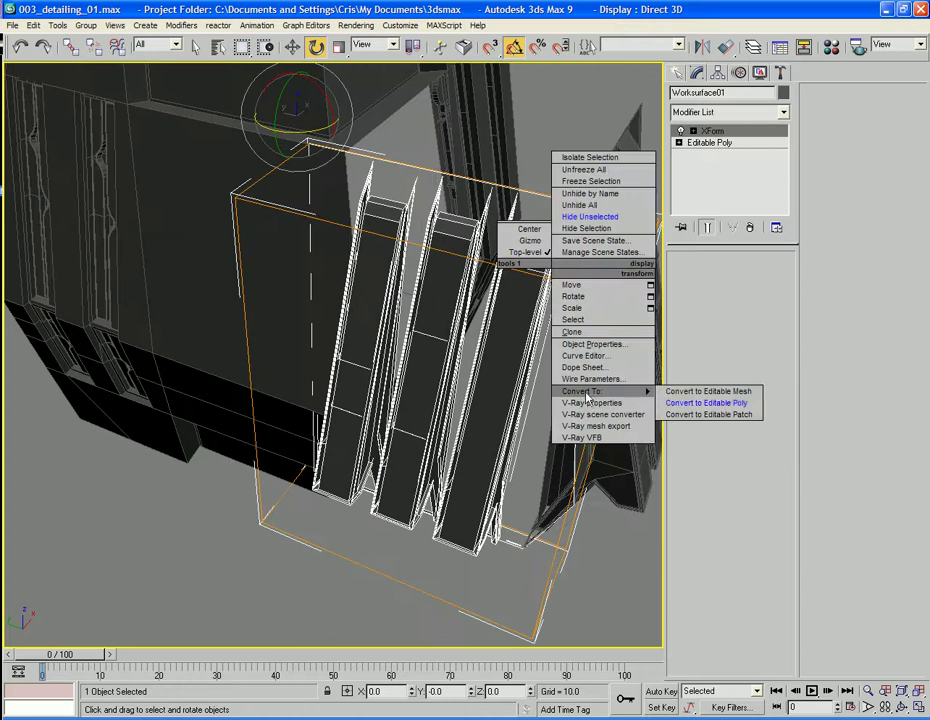
click(683, 405)
Flip the normals of all elements in the mirrored panel Worksurface01, so its faces point outward
key(5)
click(516, 325)
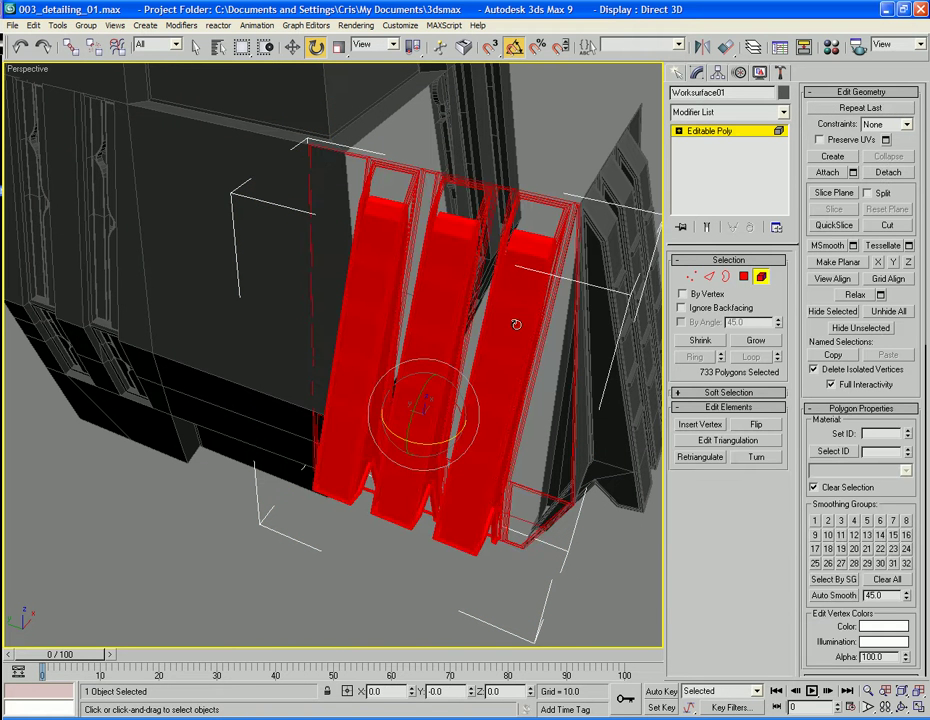
key(ctrl+a)
click(758, 427)
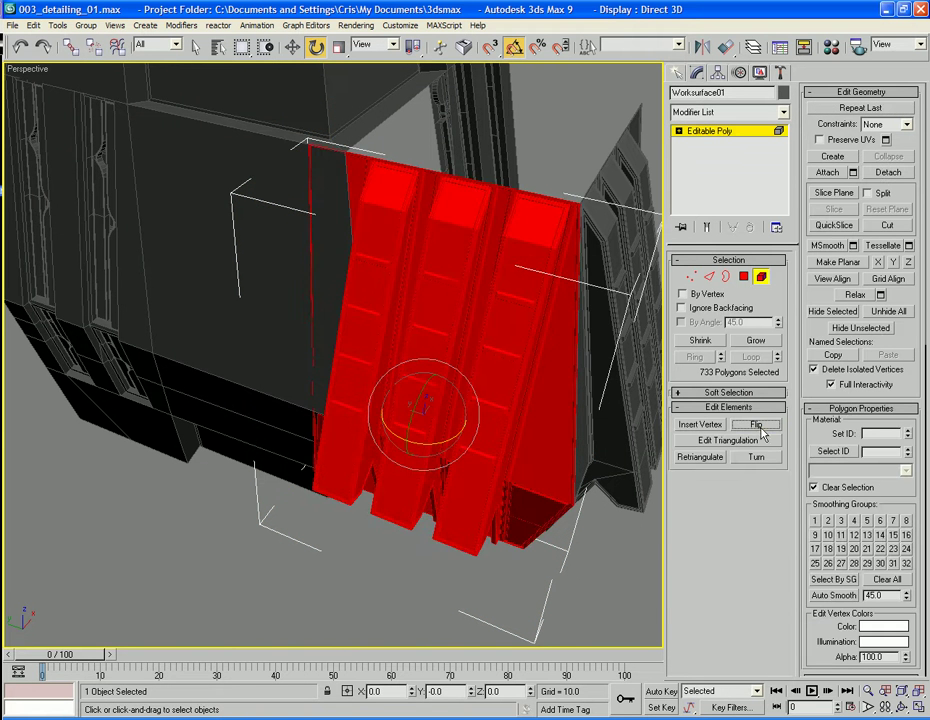
click(762, 278)
click(608, 131)
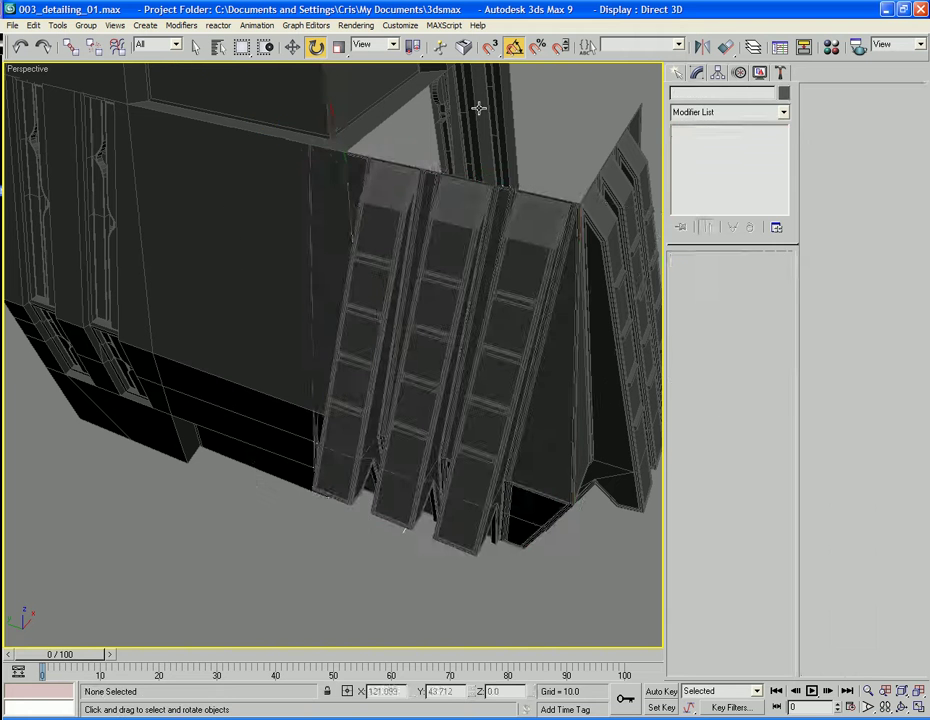
Reset the transform of Oblisk_corner_area_01 with Reset XForm and convert it to an Editable Poly
click(478, 108)
click(780, 73)
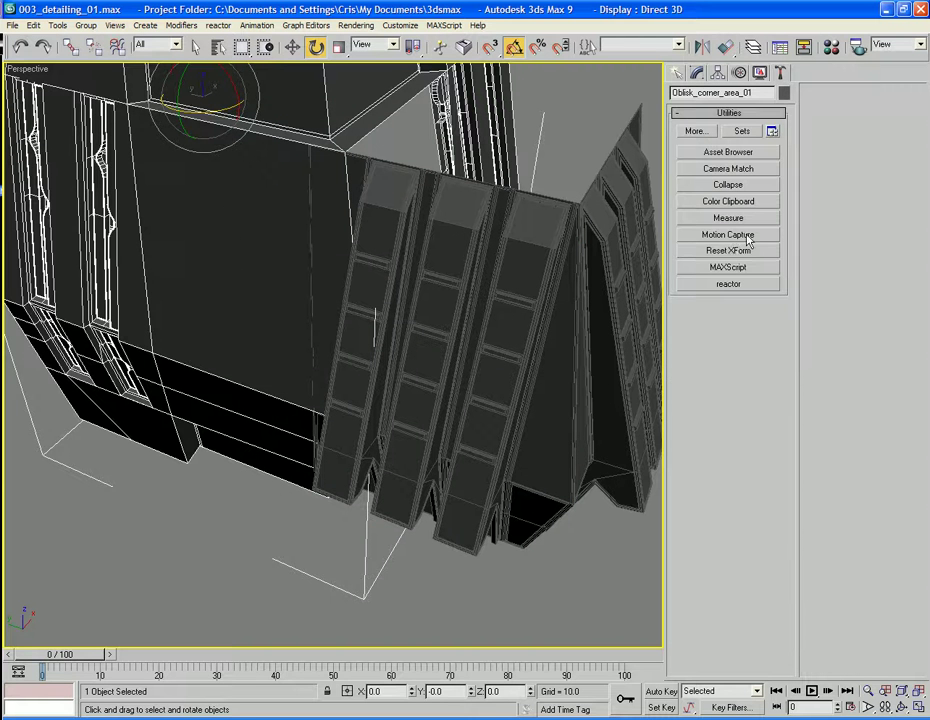
click(732, 251)
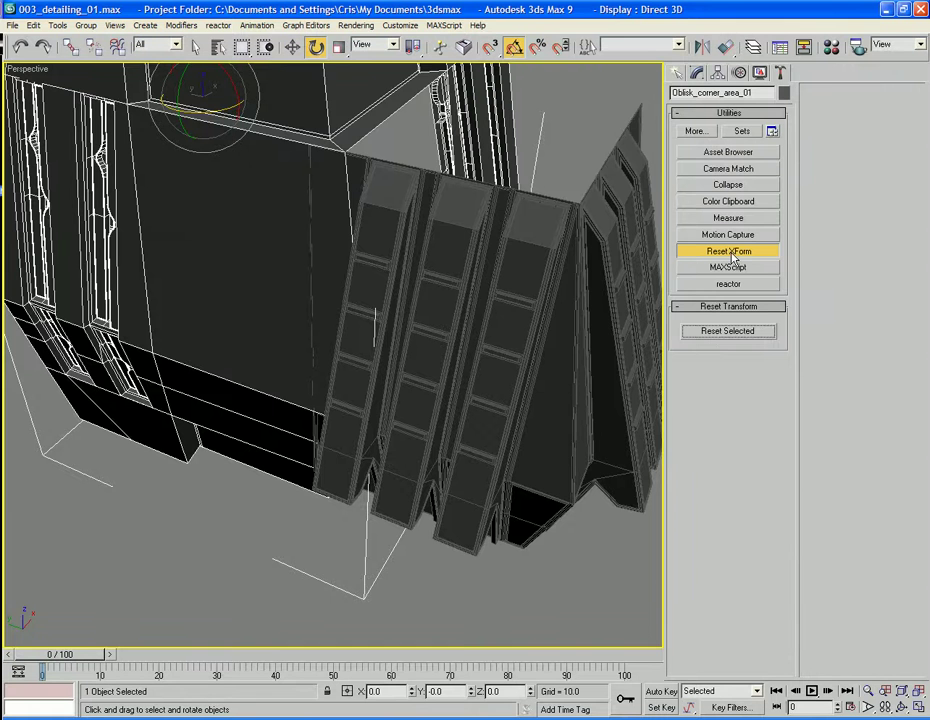
click(741, 334)
click(728, 251)
right_click(342, 152)
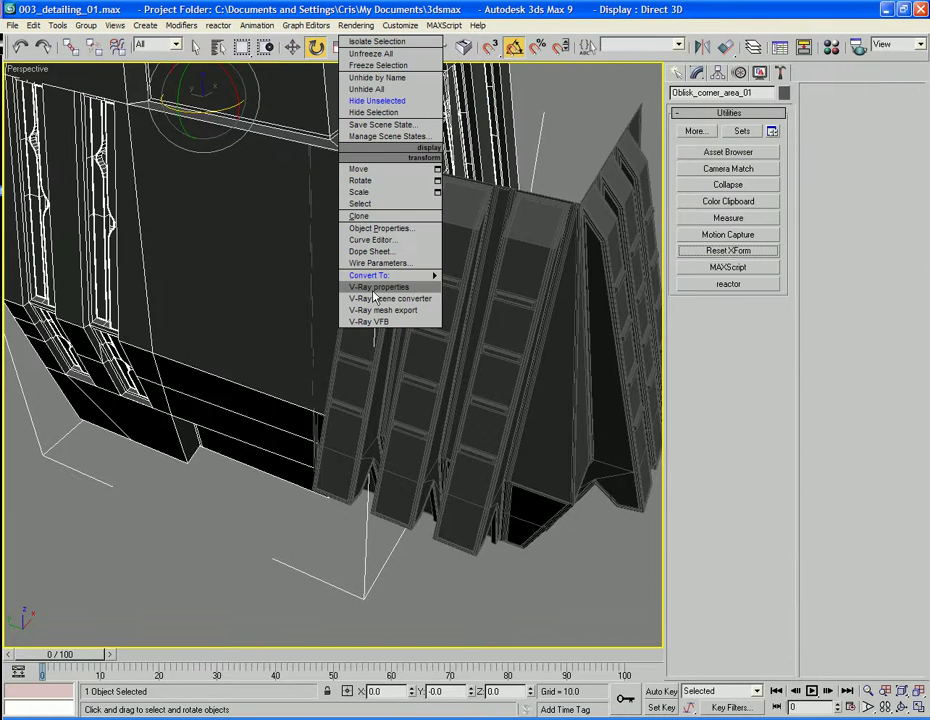
mouse_move(369, 275)
click(491, 287)
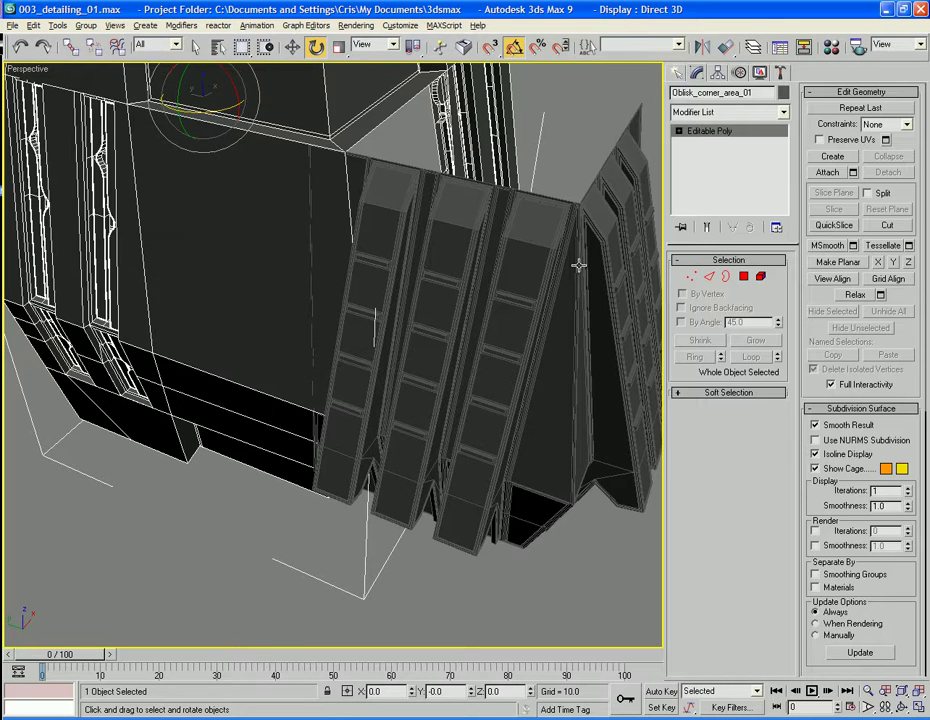
Attach the mirrored panel Worksurface01 to the original Worksurface panel and inspect the corner seam where they meet
mouse_move(579, 265)
alt+middle_down()
mouse_move(565, 253)
mouse_move(565, 268)
alt+middle_up()
scroll(565, 253, down, 5)
scroll(565, 268, up, 2)
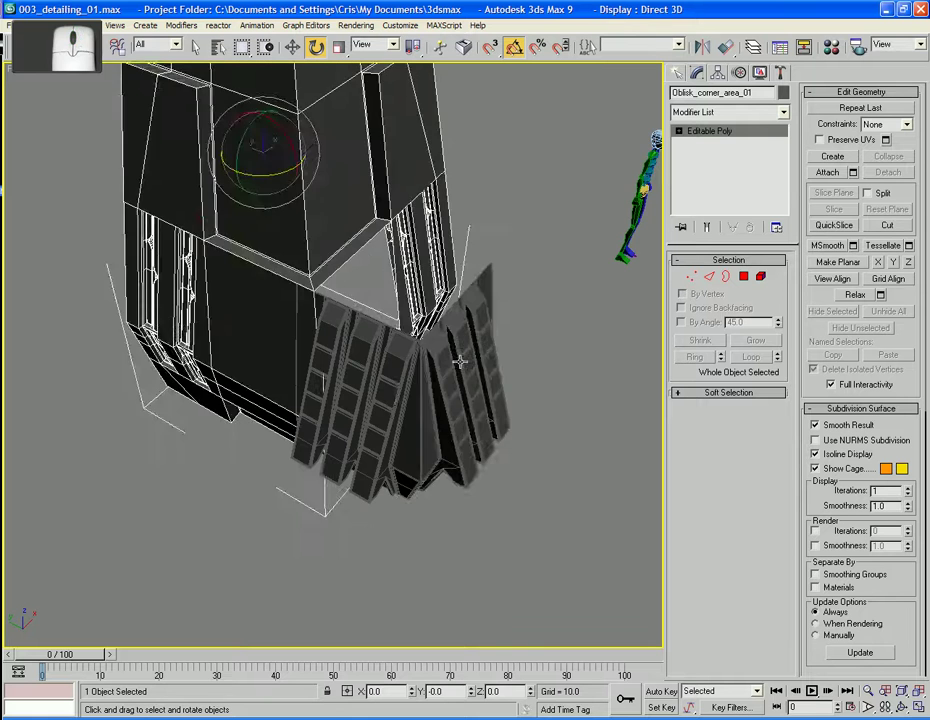
click(460, 361)
middle_drag(460, 361, 345, 287)
click(836, 176)
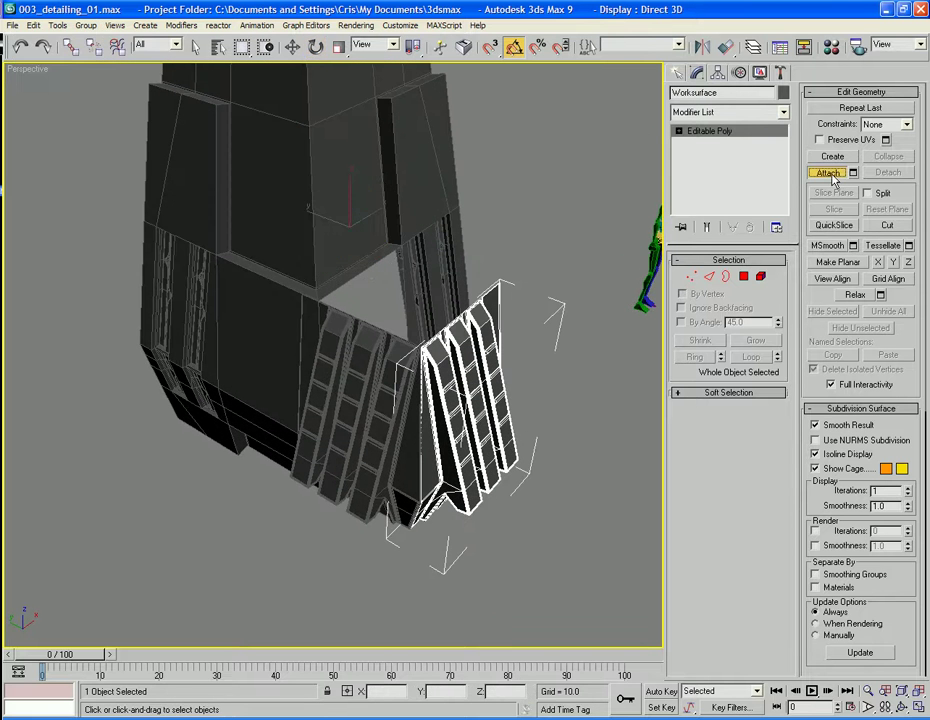
alt+middle_drag(290, 299, 379, 452)
scroll(381, 455, up, 3)
scroll(379, 452, up, 5)
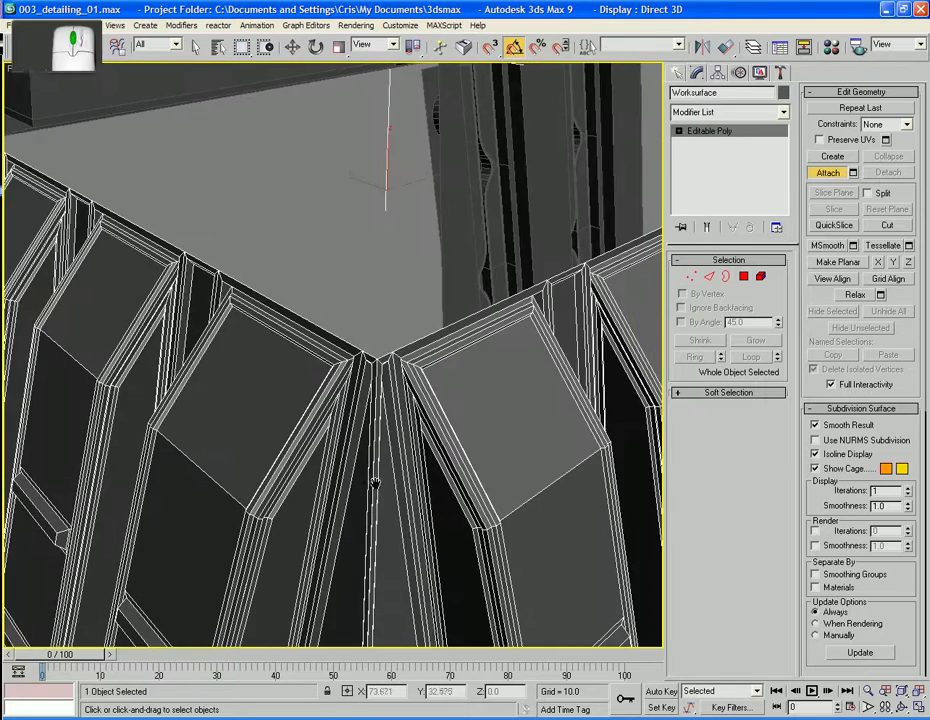
scroll(382, 449, down, 10)
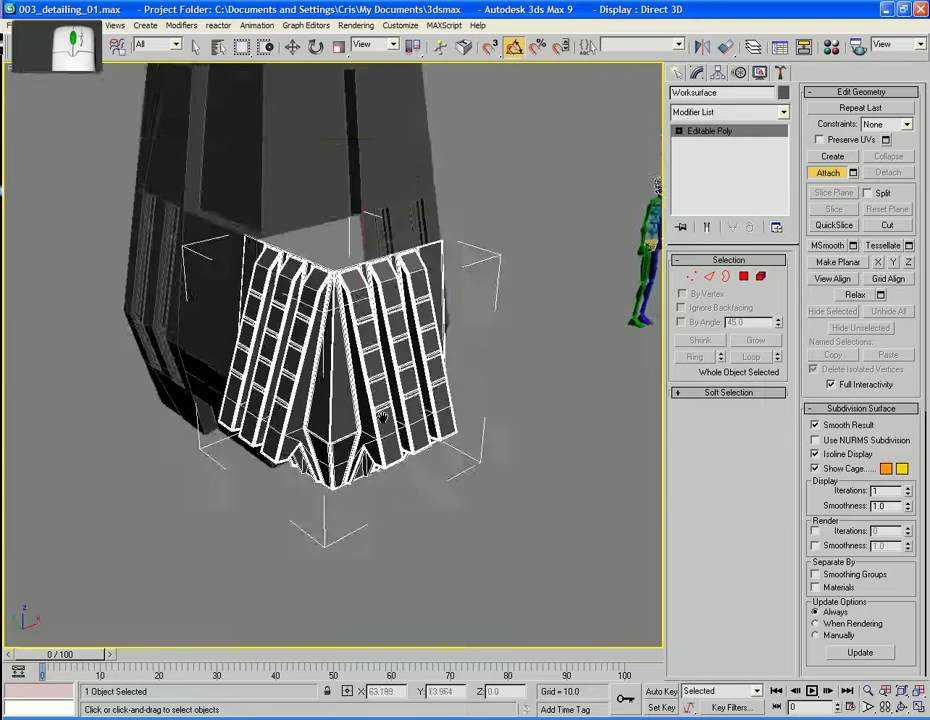
alt+middle_drag(382, 449, 592, 367)
scroll(592, 367, down, 3)
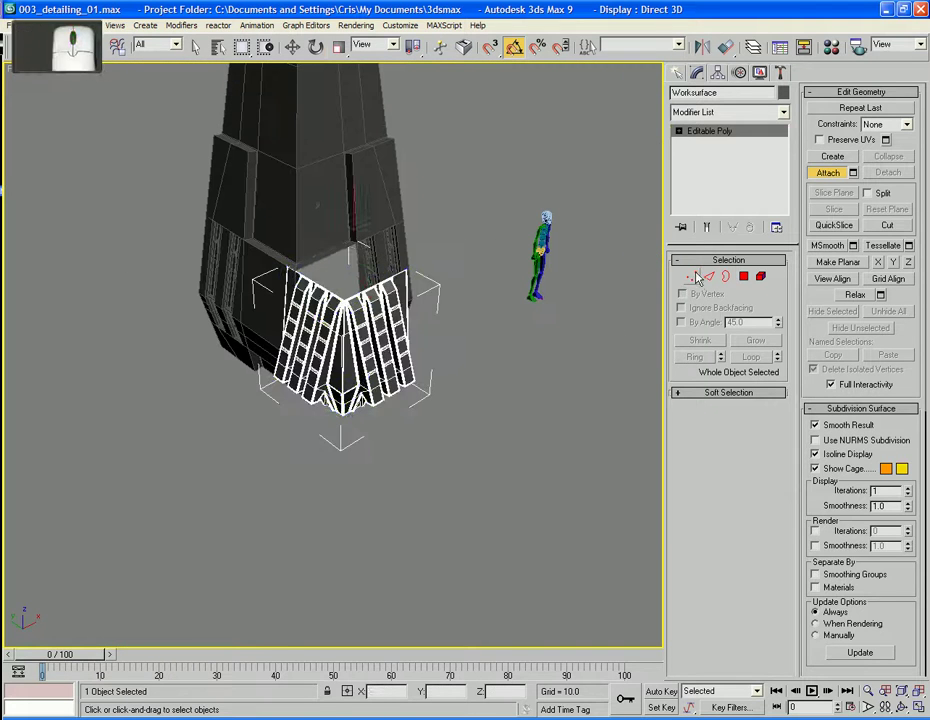
Weld all vertices of the combined Worksurface panels with a weld threshold of 0.03
key(e)
click(686, 278)
key(ctrl+a)
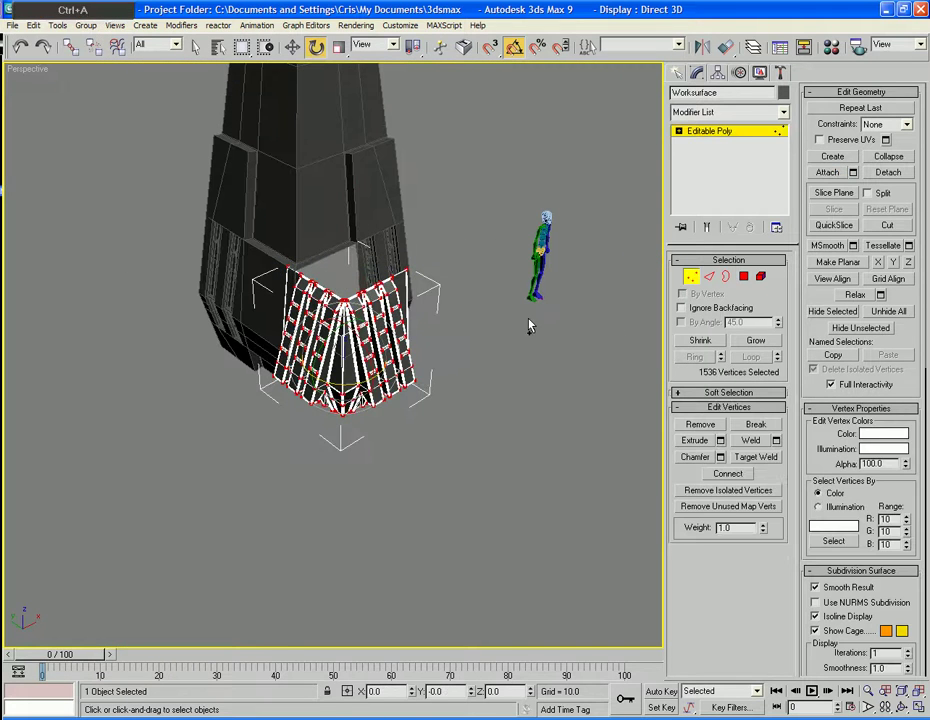
click(775, 441)
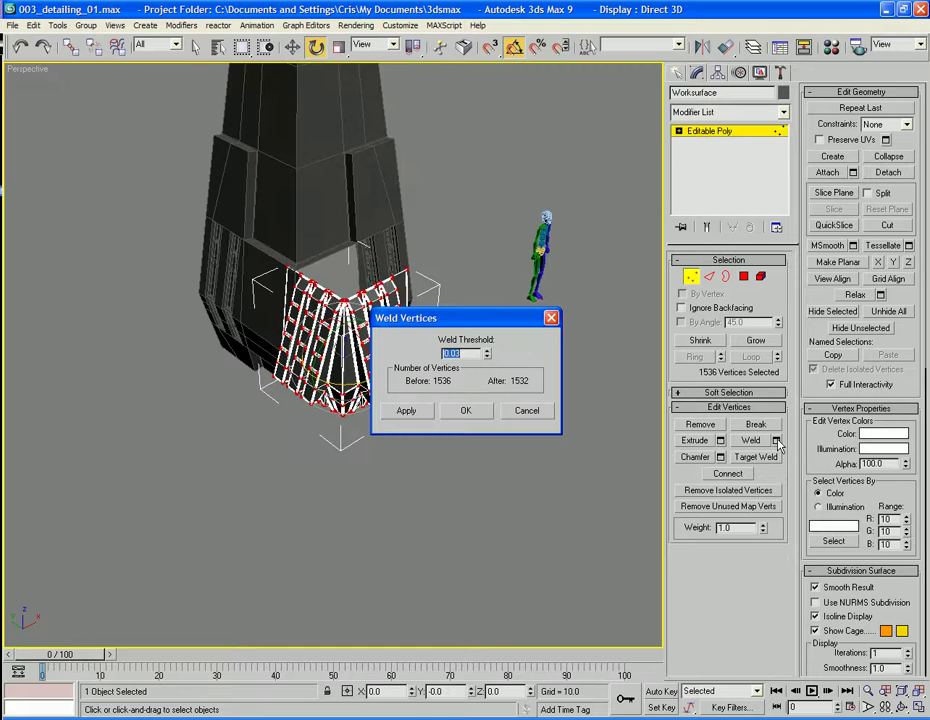
click(466, 411)
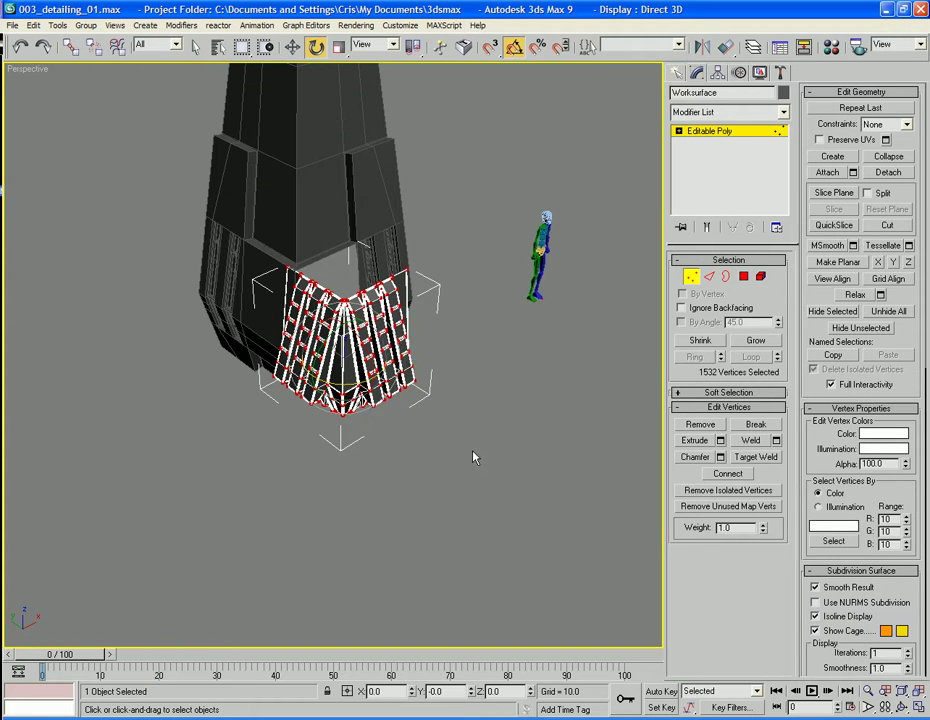
click(421, 446)
click(690, 276)
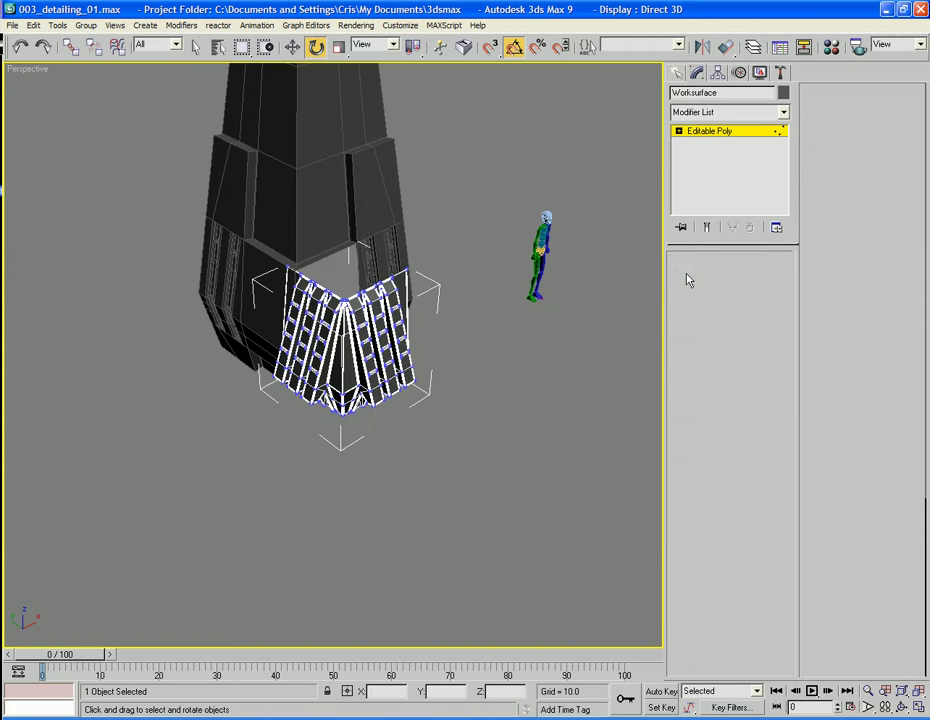
Delete the large plain polygon and the narrow one below it on the remaining Oblisk_corner_area_01 corner side
scroll(455, 398, up, 3)
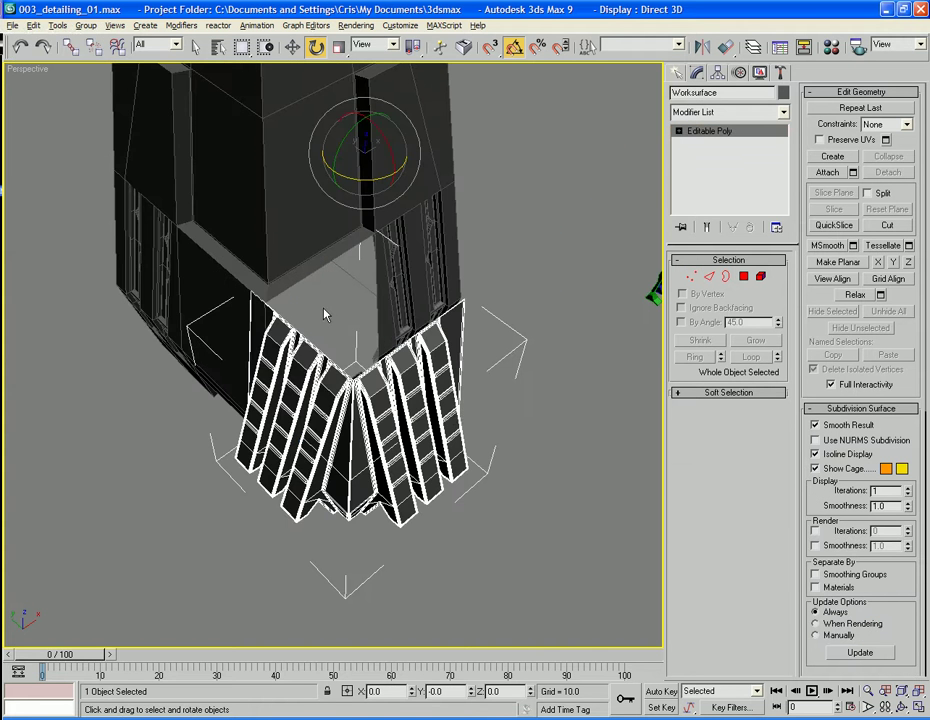
alt+middle_drag(235, 223, 297, 222)
click(297, 222)
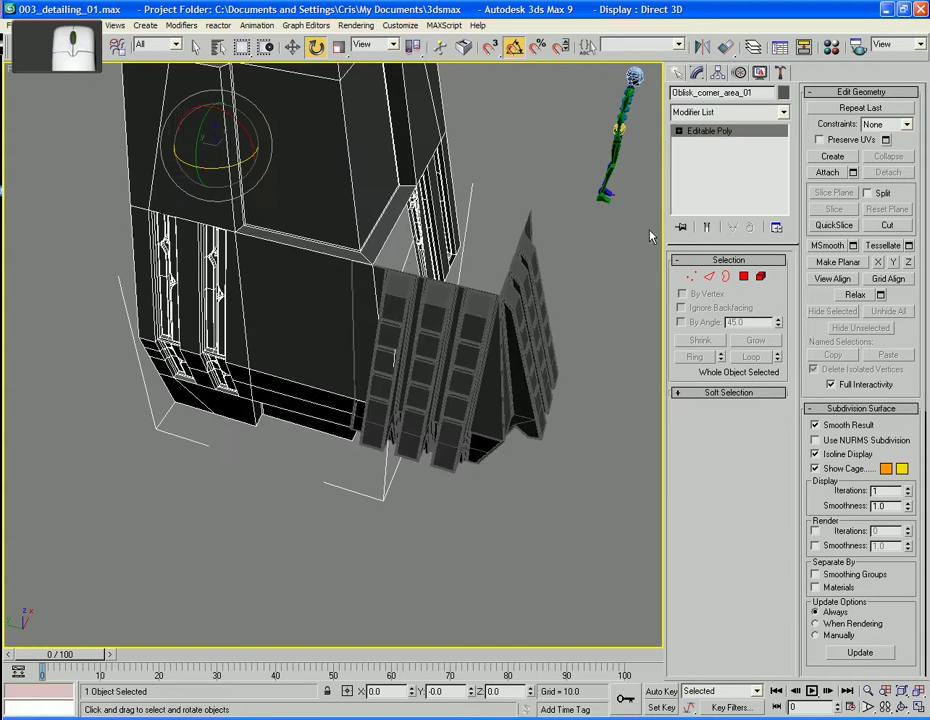
click(743, 276)
click(301, 357)
ctrl+click(307, 405)
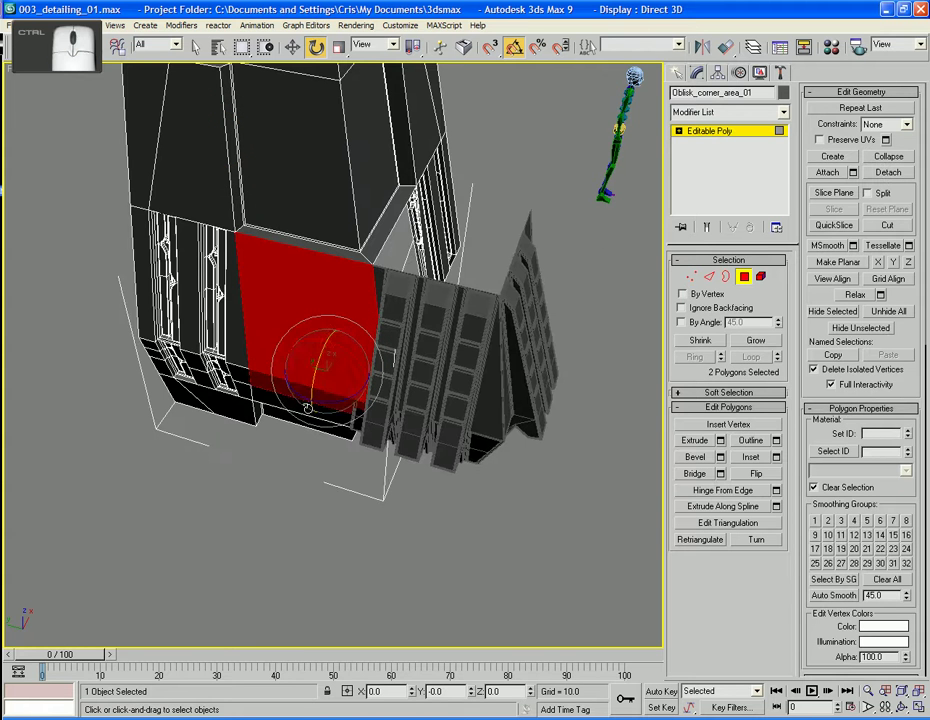
key(Delete)
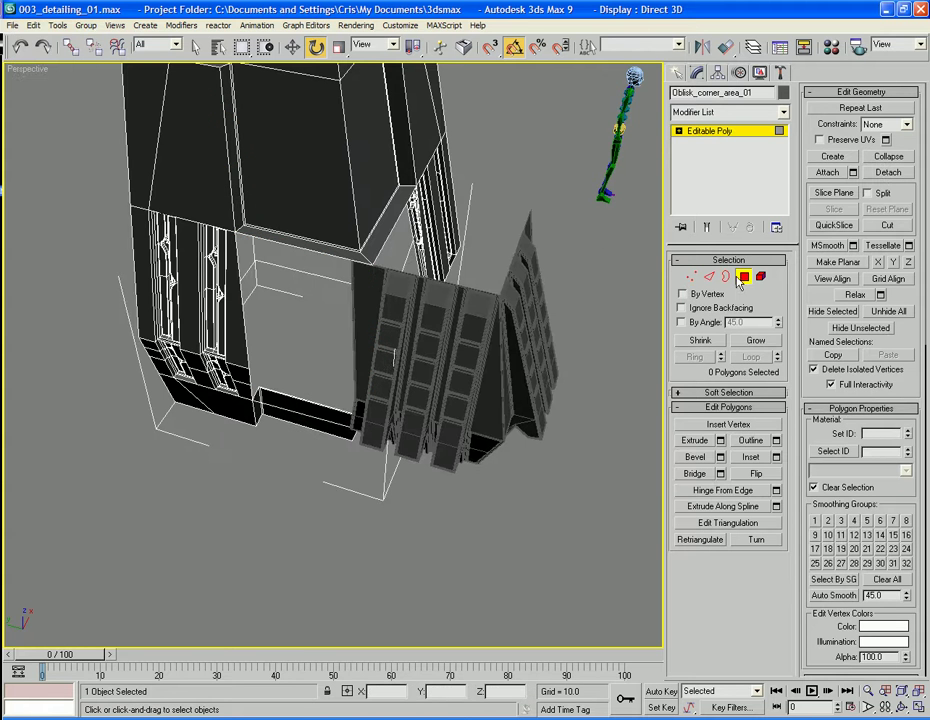
click(743, 284)
Align the combined Worksurface panel to Oblisk_corner_area_01, pivot point to pivot point, in X, Y and Z position
click(592, 305)
click(525, 316)
alt+middle_drag(525, 316, 560, 300)
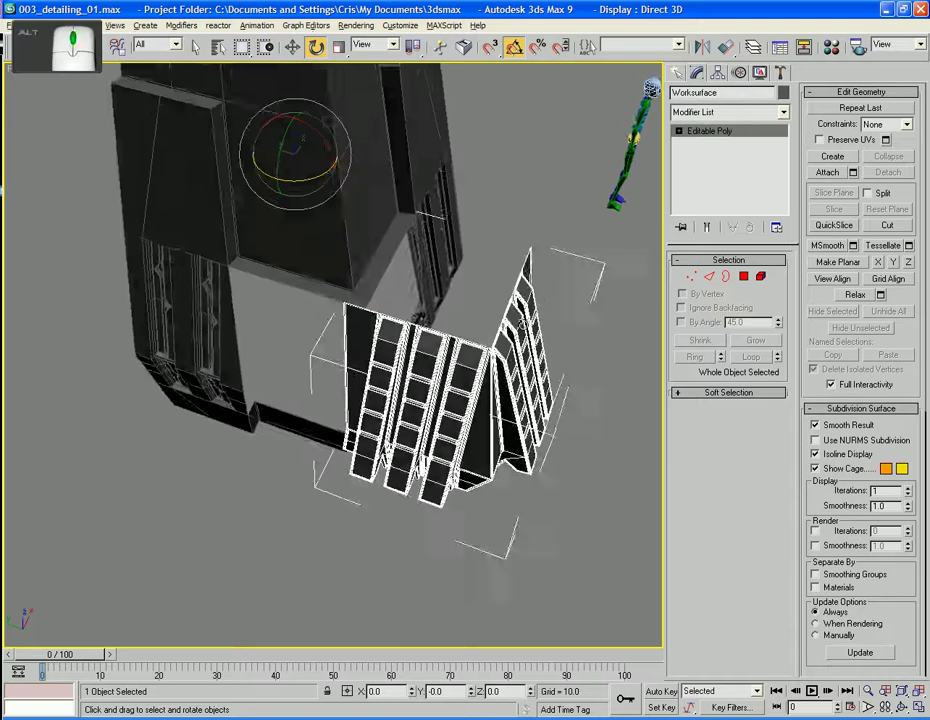
alt+middle_drag(428, 217, 440, 212)
key(w)
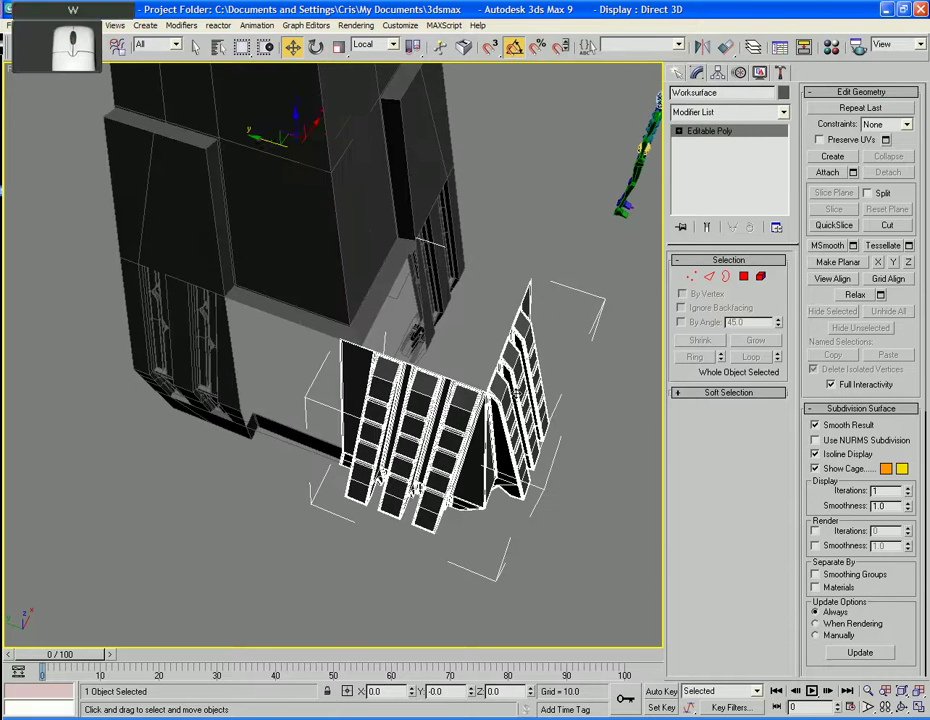
click(258, 140)
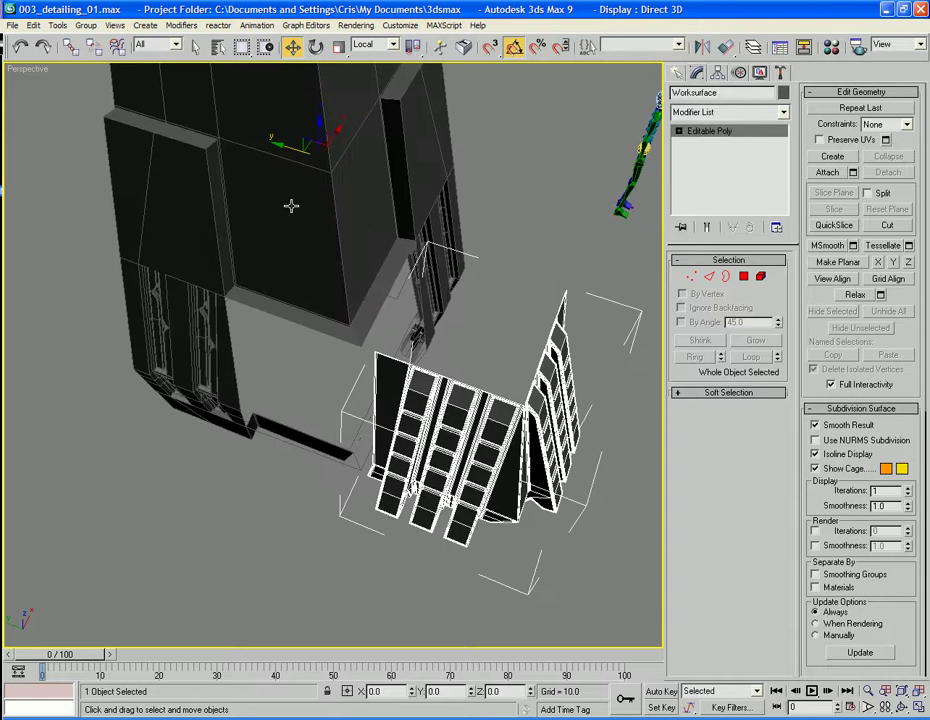
click(474, 428)
key(alt+a)
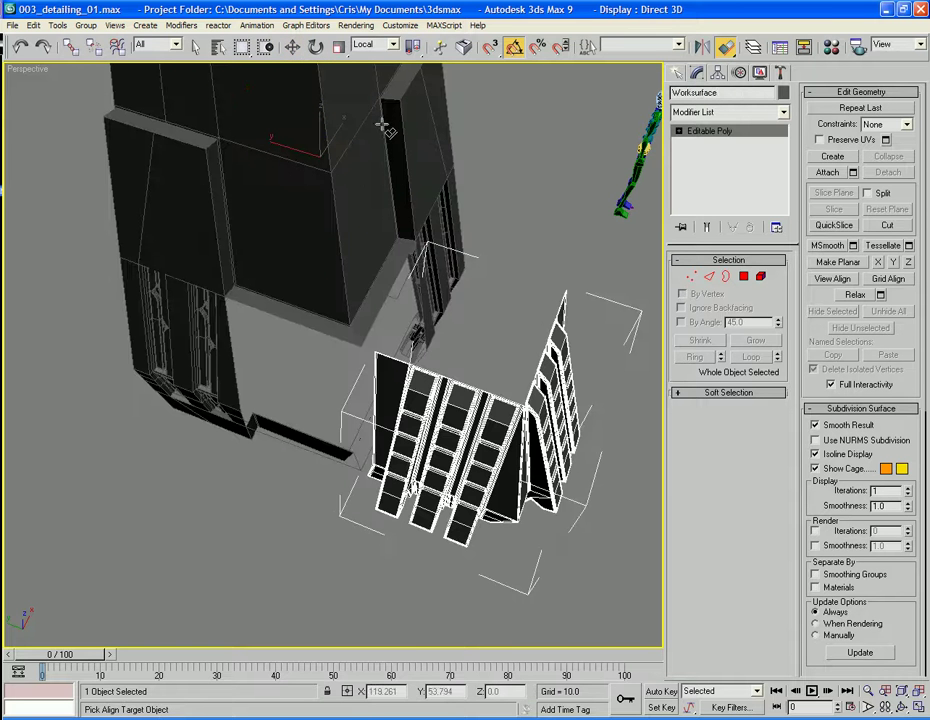
click(275, 88)
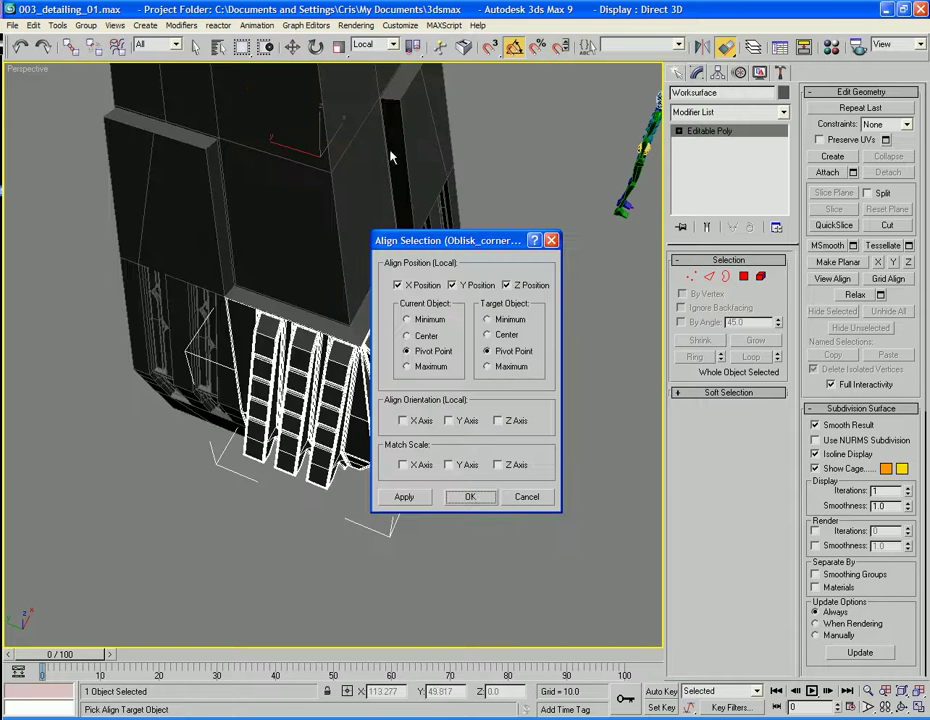
click(472, 497)
click(488, 484)
alt+middle_drag(488, 484, 409, 473)
Attach the combined Worksurface panel to Oblisk_corner_area_01
click(300, 343)
alt+middle_drag(300, 343, 276, 337)
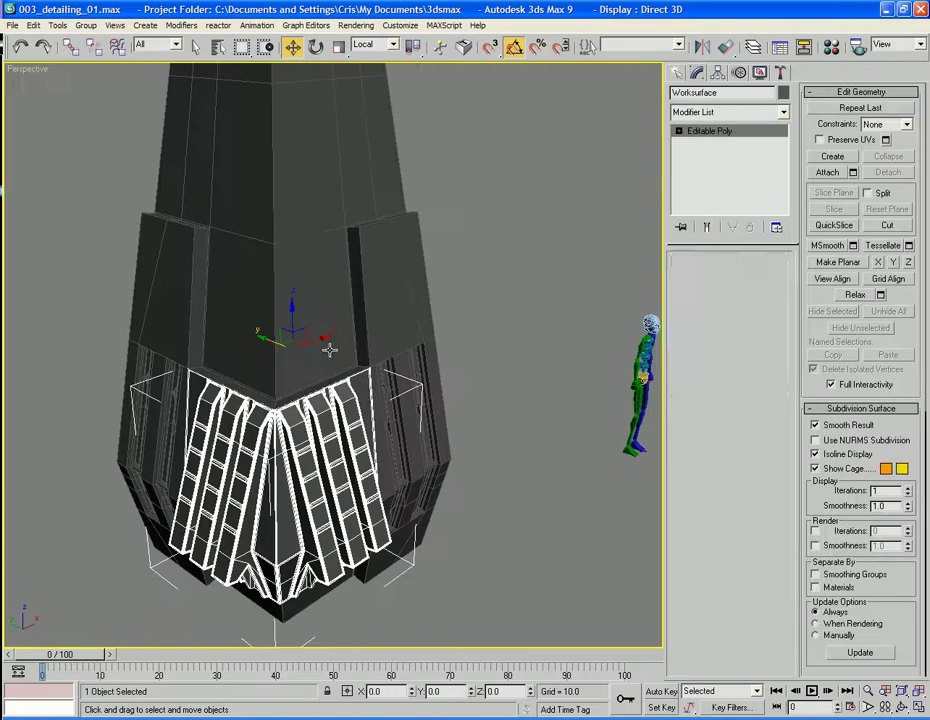
scroll(329, 349, up, 5)
middle_drag(392, 394, 420, 394)
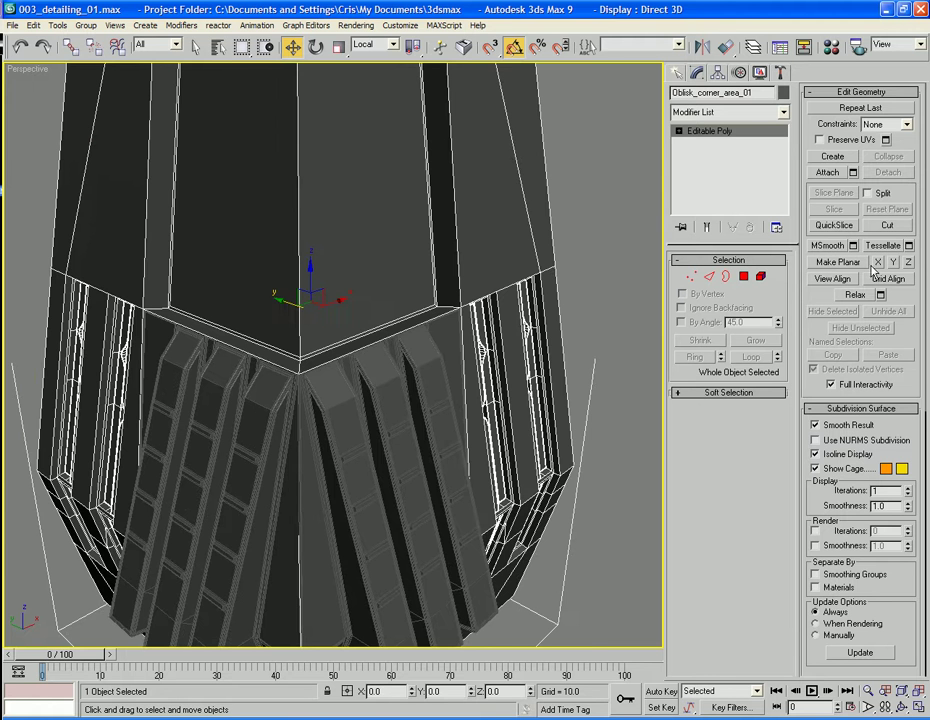
click(830, 172)
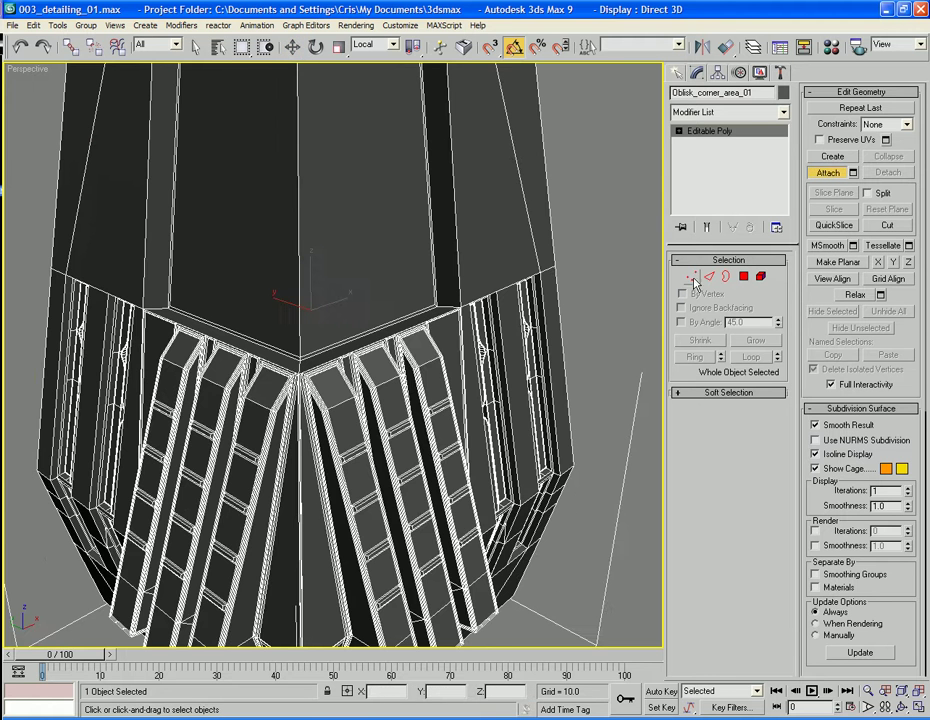
key(w)
Select the vertices at the upper and lower ends of the seam between the attached panel and the neighbouring side of Oblisk_corner_area_01
click(692, 277)
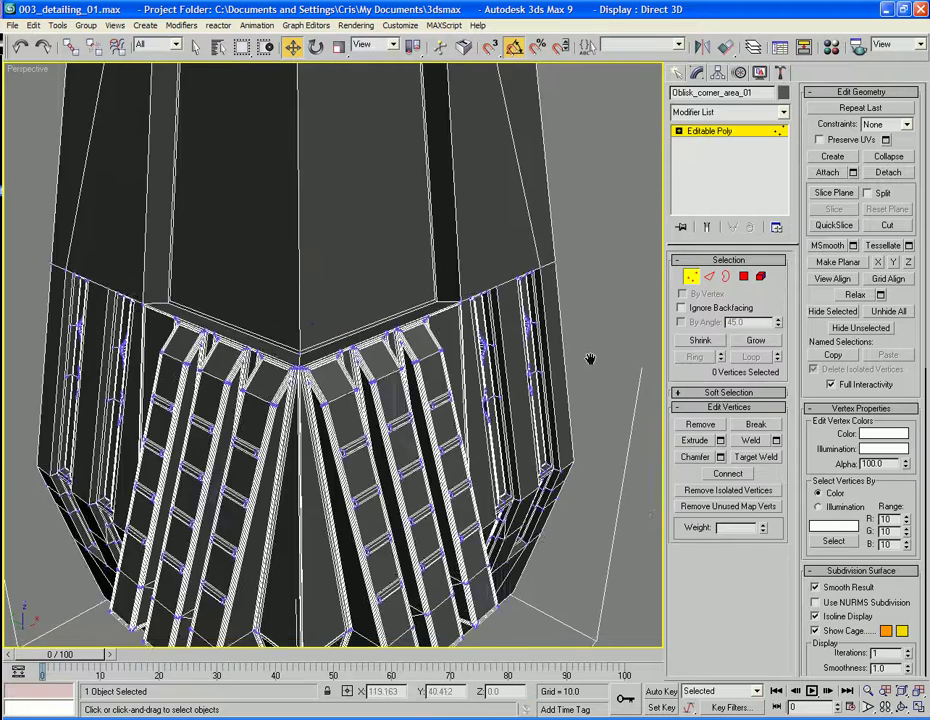
scroll(592, 363, down, 5)
alt+middle_drag(600, 326, 494, 337)
scroll(545, 318, up, 6)
drag(352, 304, 294, 375)
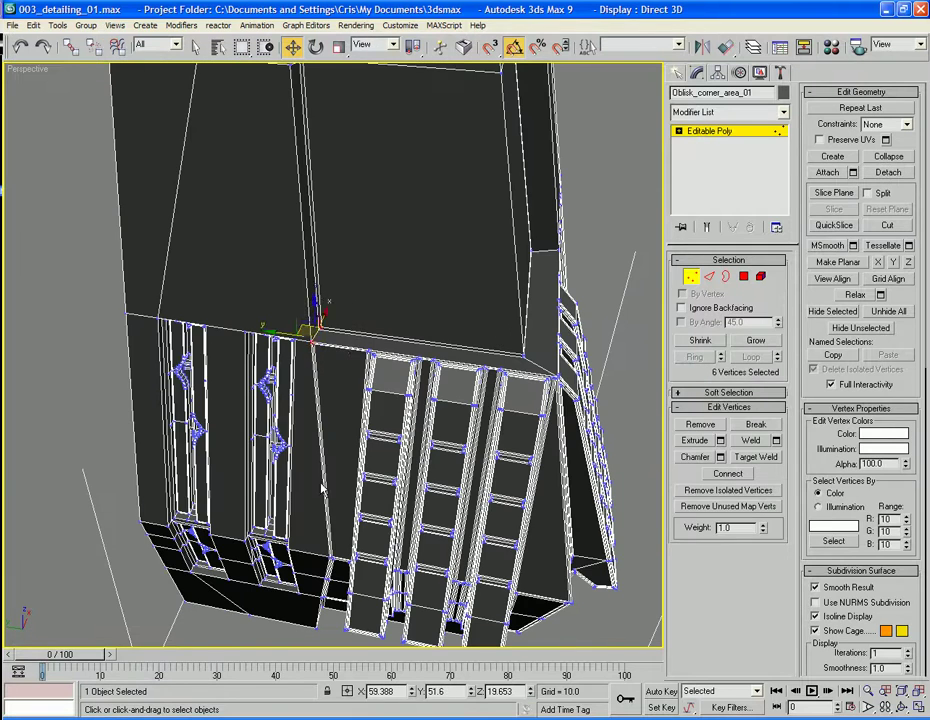
middle_drag(331, 557, 358, 407)
drag(335, 392, 421, 552)
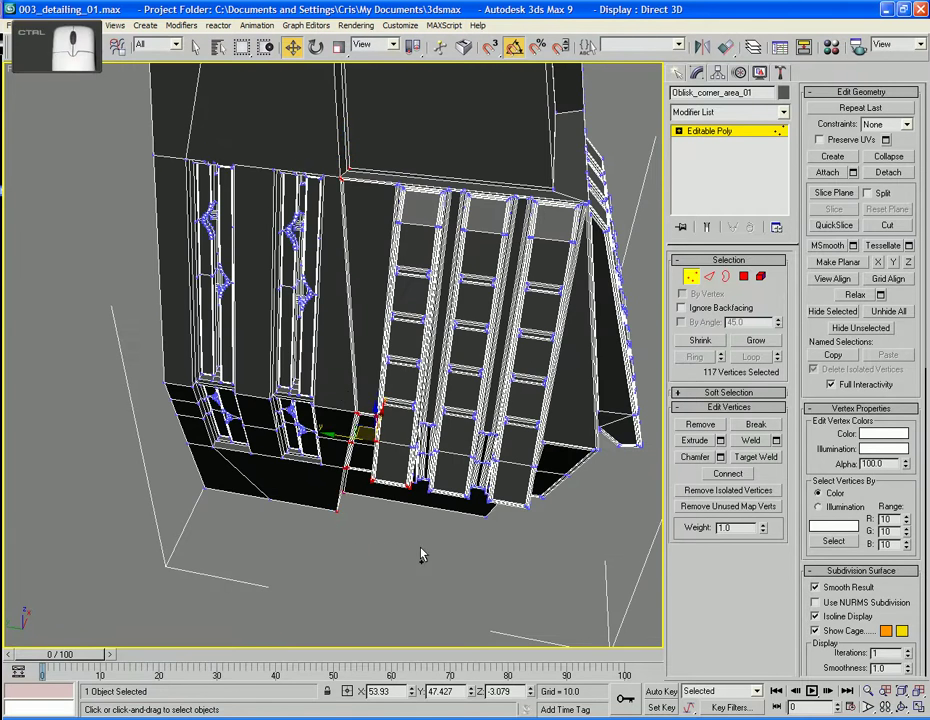
Add the seam vertices on the other corner side and around the panel's upper corner to the selection, and open the Weld settings
alt+middle_drag(421, 552, 386, 487)
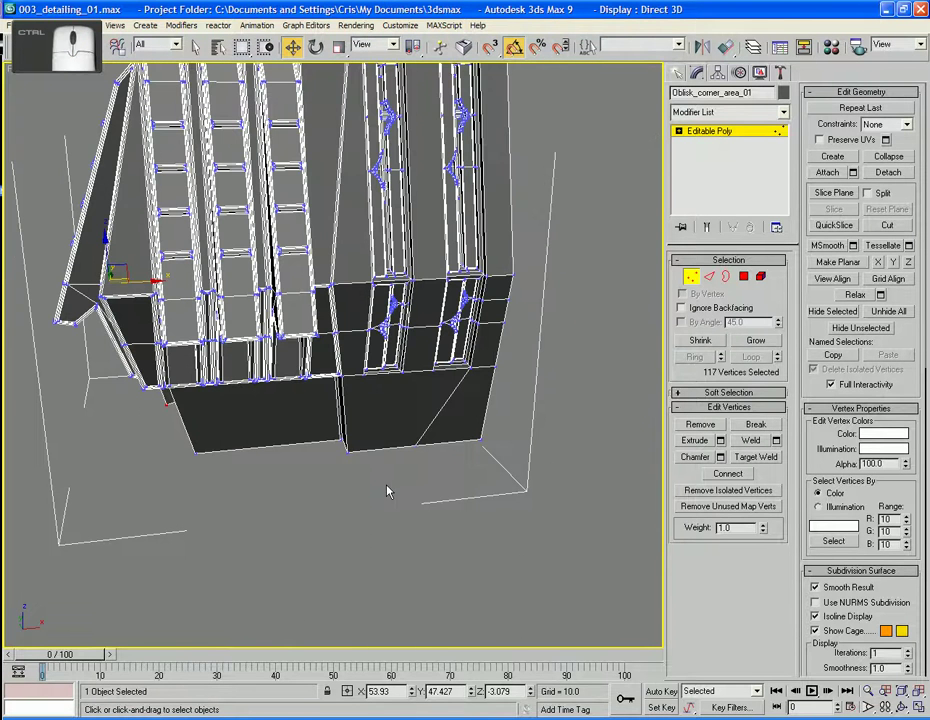
ctrl+drag(357, 490, 338, 356)
alt+middle_drag(338, 356, 300, 300)
ctrl+drag(322, 279, 370, 322)
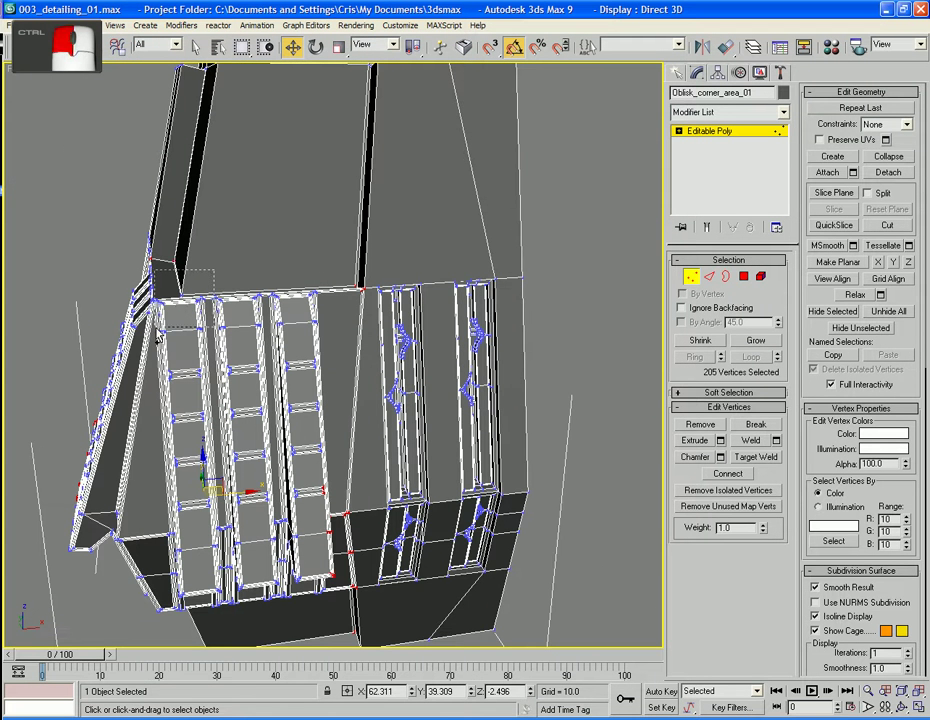
ctrl+drag(157, 338, 157, 338)
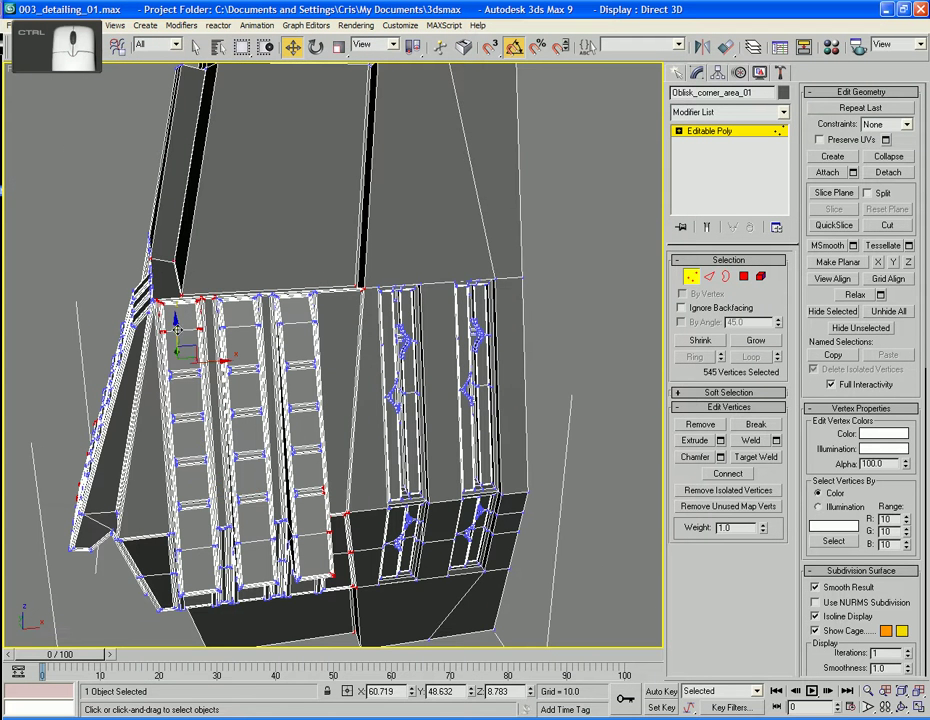
click(776, 442)
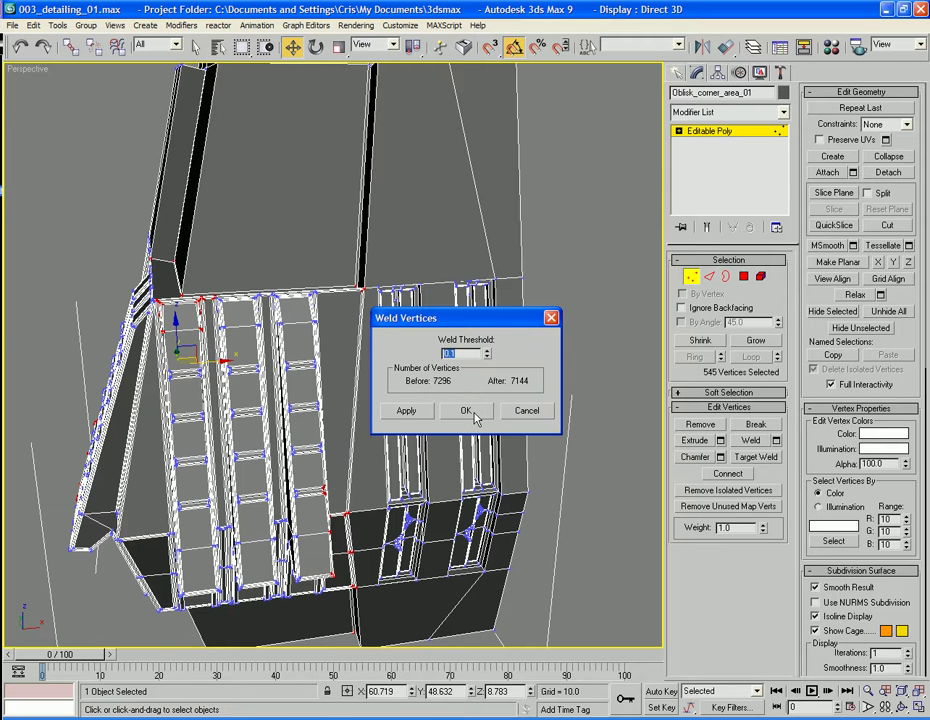
Inspect the selected vertices along the panel seams and clear the vertex selection
alt+middle_drag(330, 470, 322, 531)
scroll(308, 453, up, 5)
alt+middle_drag(308, 453, 279, 446)
scroll(355, 430, down, 5)
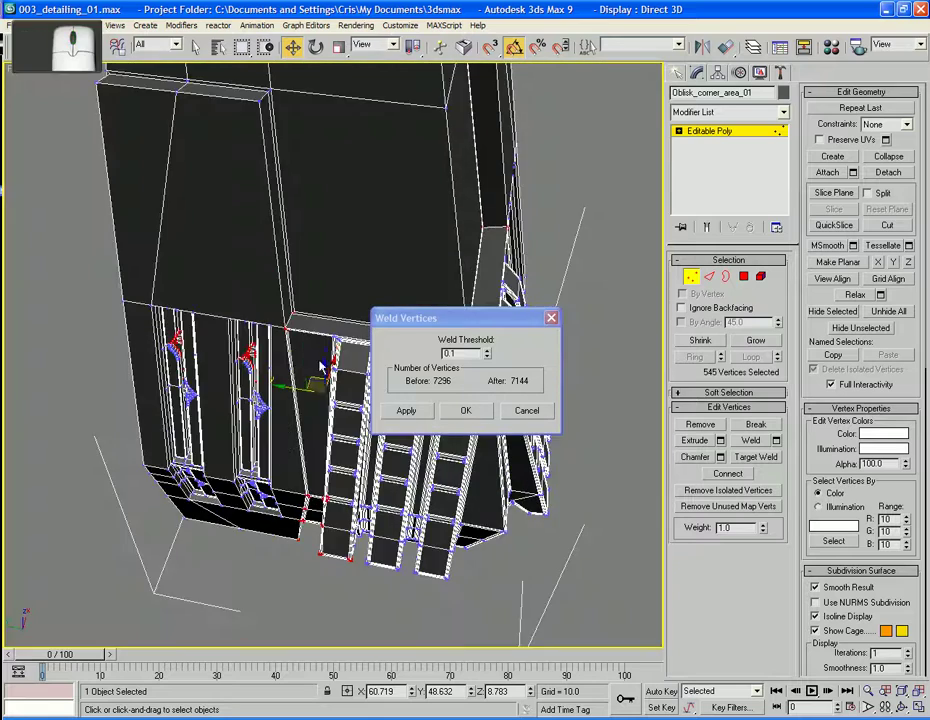
alt+middle_drag(467, 414, 370, 425)
click(335, 570)
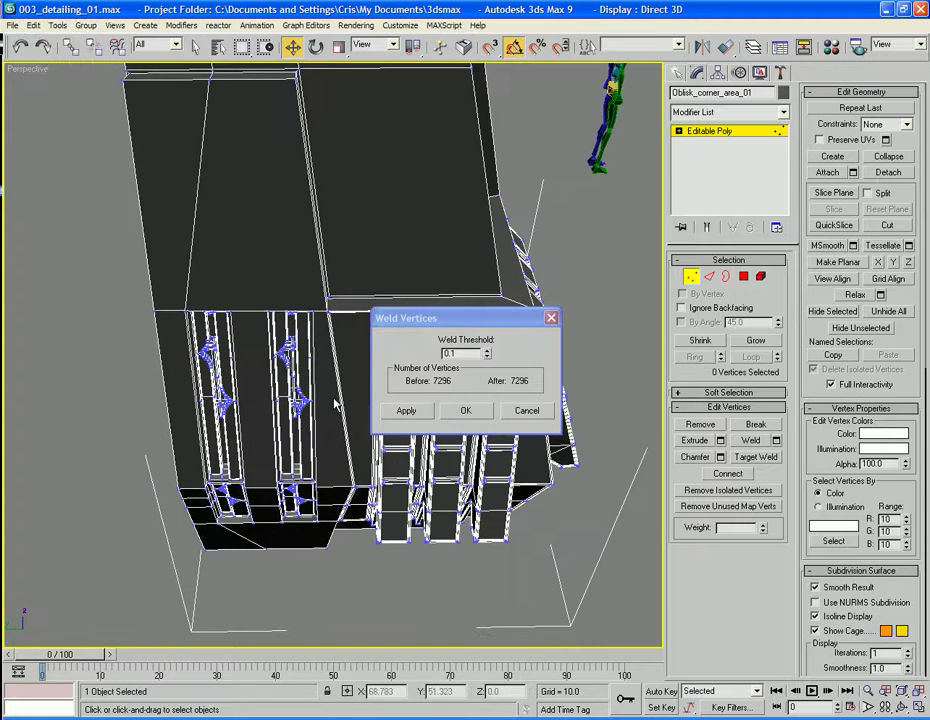
Reselect only the seam vertices at the panels' outer upper corners and along their lower outer edges on both corner sides
alt+middle_drag(345, 310, 333, 295)
ctrl+drag(318, 328, 320, 334)
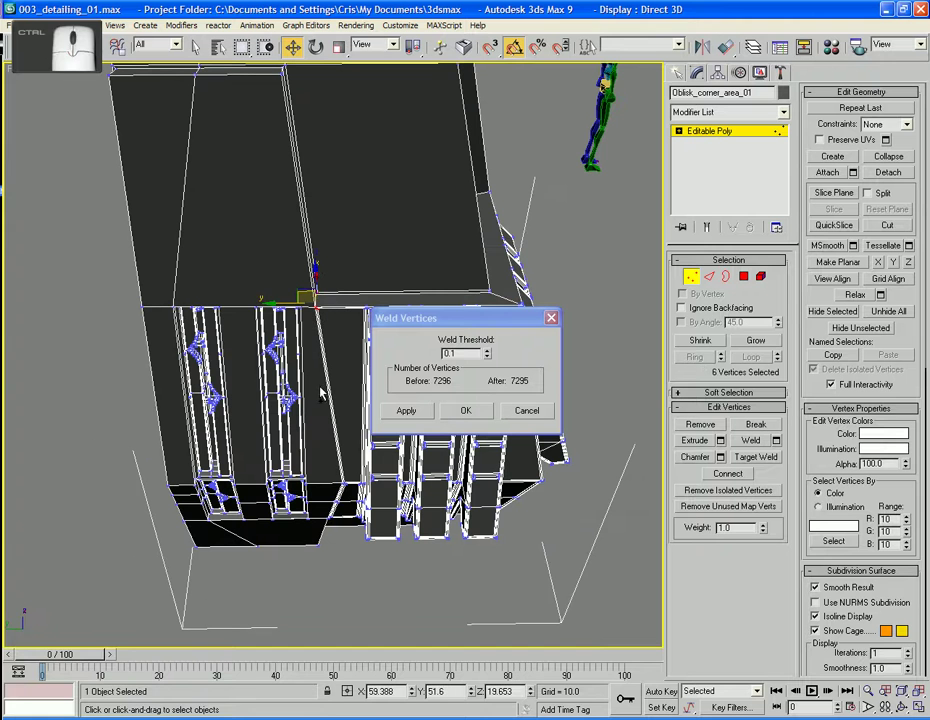
ctrl+drag(333, 462, 324, 497)
alt+middle_drag(507, 558, 365, 540)
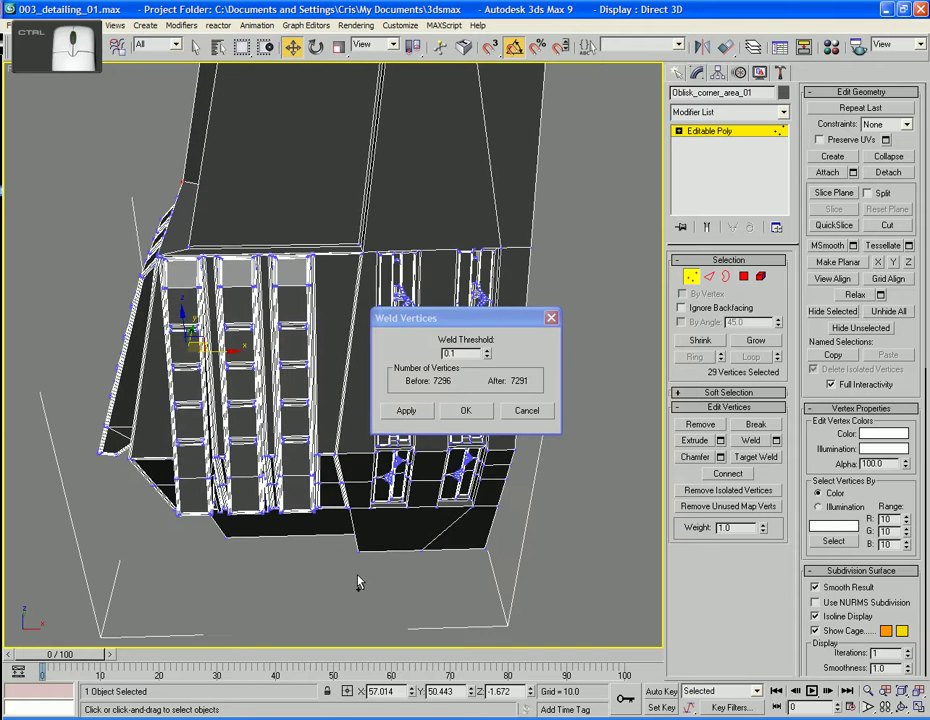
ctrl+drag(355, 574, 336, 323)
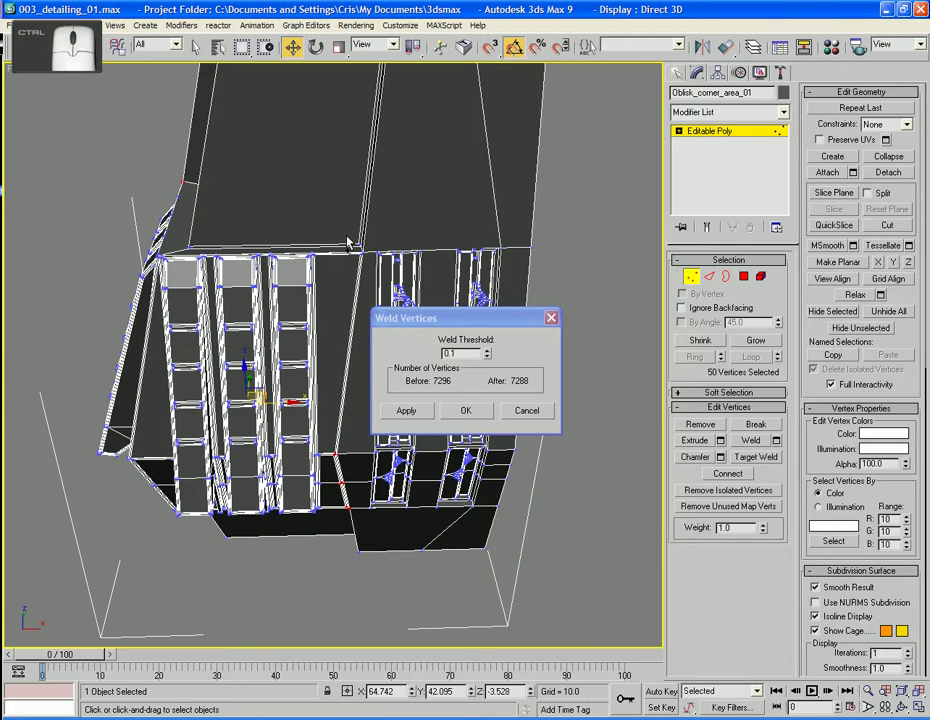
ctrl+drag(368, 287, 365, 287)
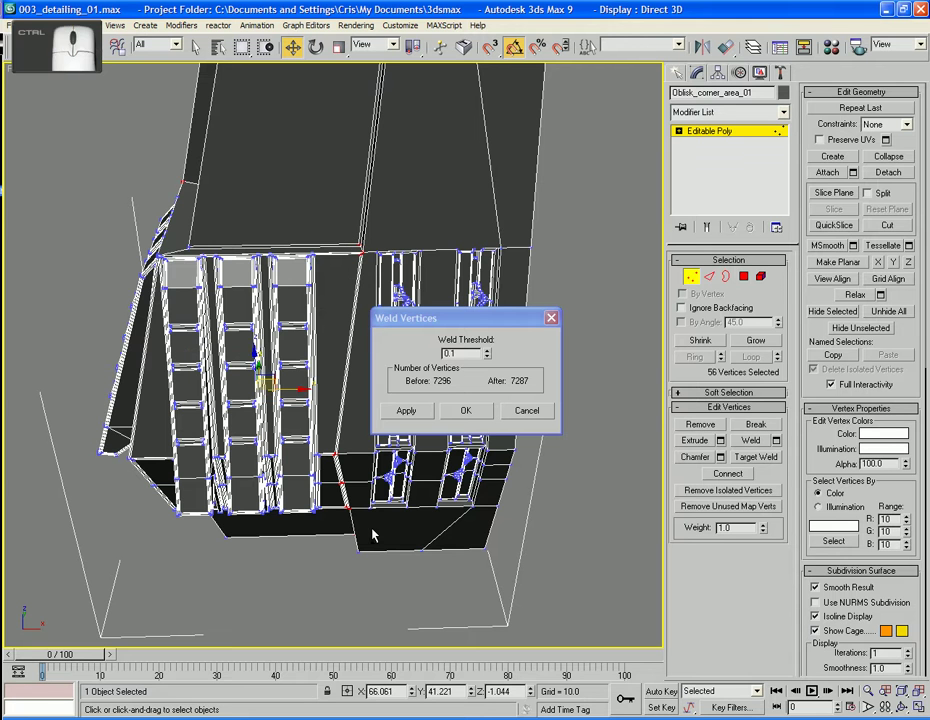
ctrl+drag(371, 586, 343, 526)
Add the vertices at the lower front corner and along the base edge, and weld the selection with a threshold of 0.1
alt+middle_drag(308, 561, 310, 495)
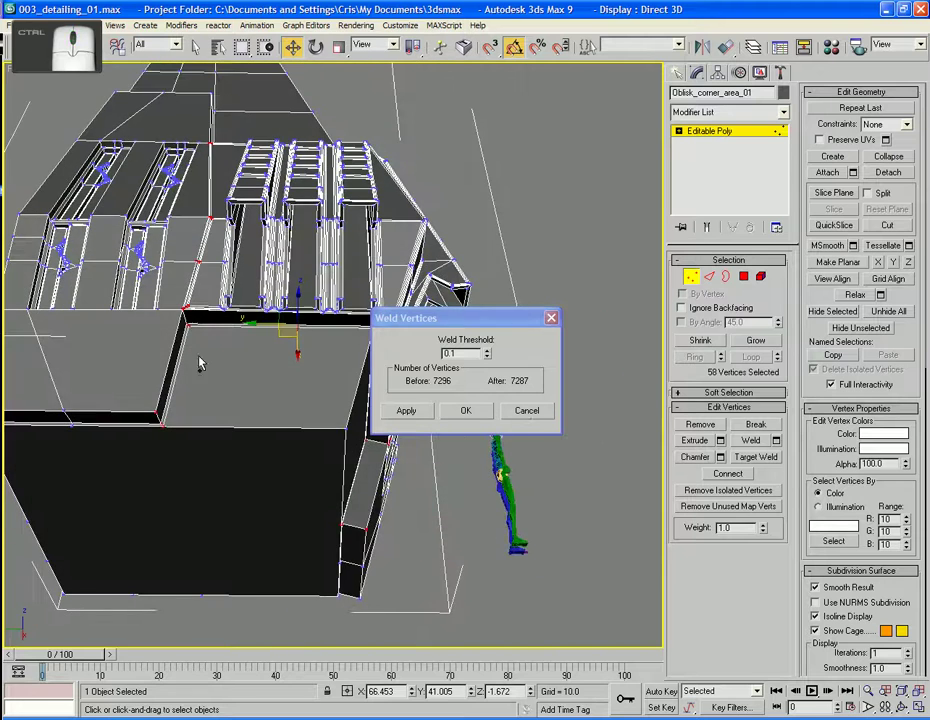
middle_drag(253, 382, 88, 366)
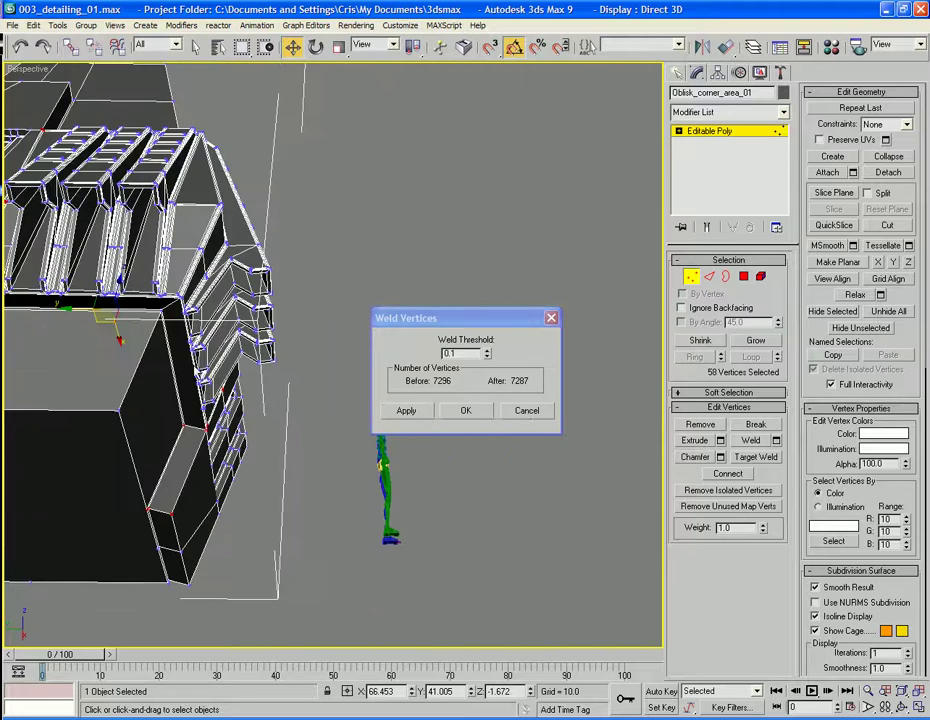
alt+middle_drag(168, 345, 155, 390)
ctrl+click(103, 452)
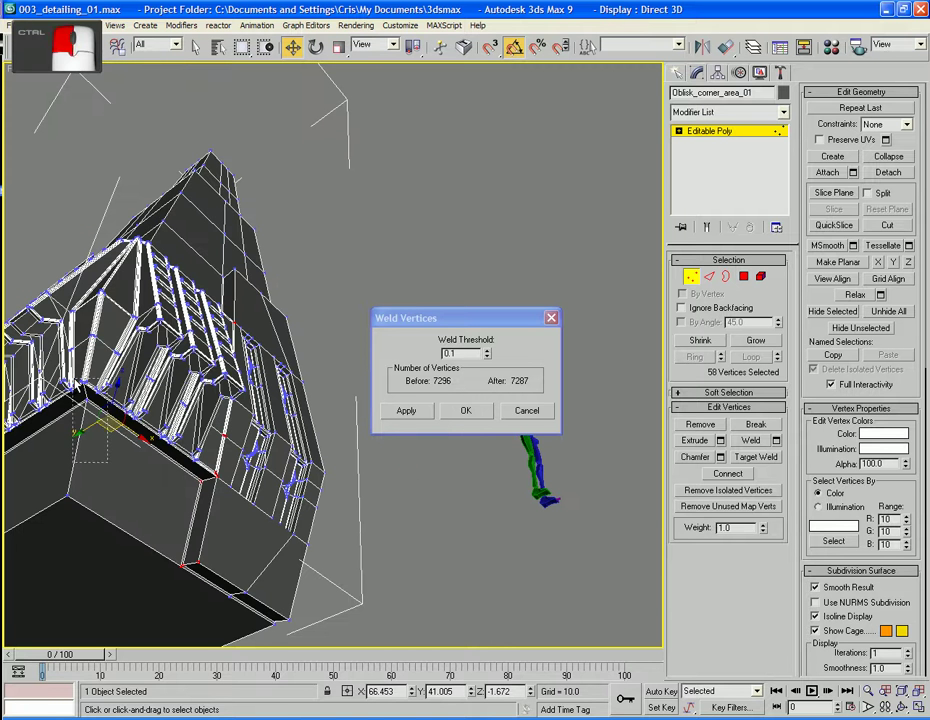
ctrl+drag(76, 422, 74, 423)
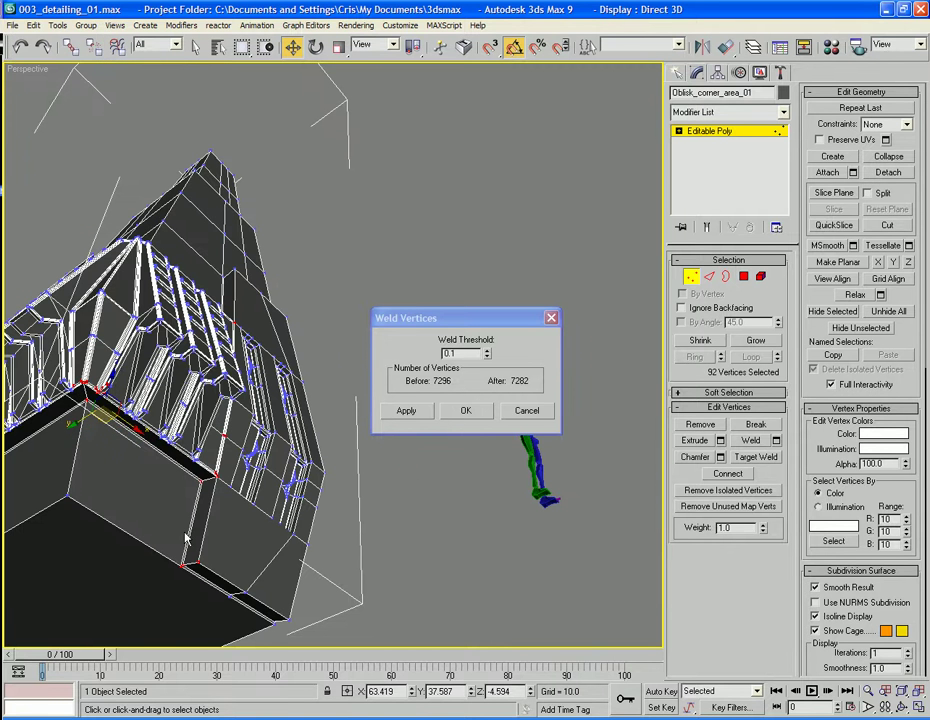
ctrl+drag(205, 515, 185, 481)
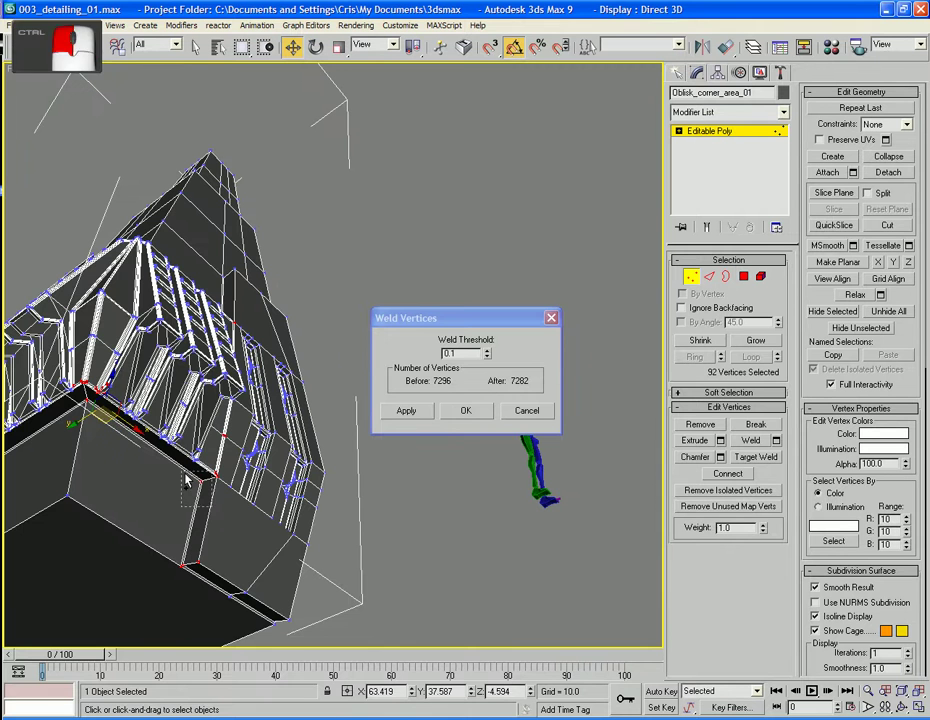
click(465, 411)
Select all elements of Oblisk_corner_area_01, and deselect the object to review the whole obelisk
alt+middle_drag(451, 339, 690, 383)
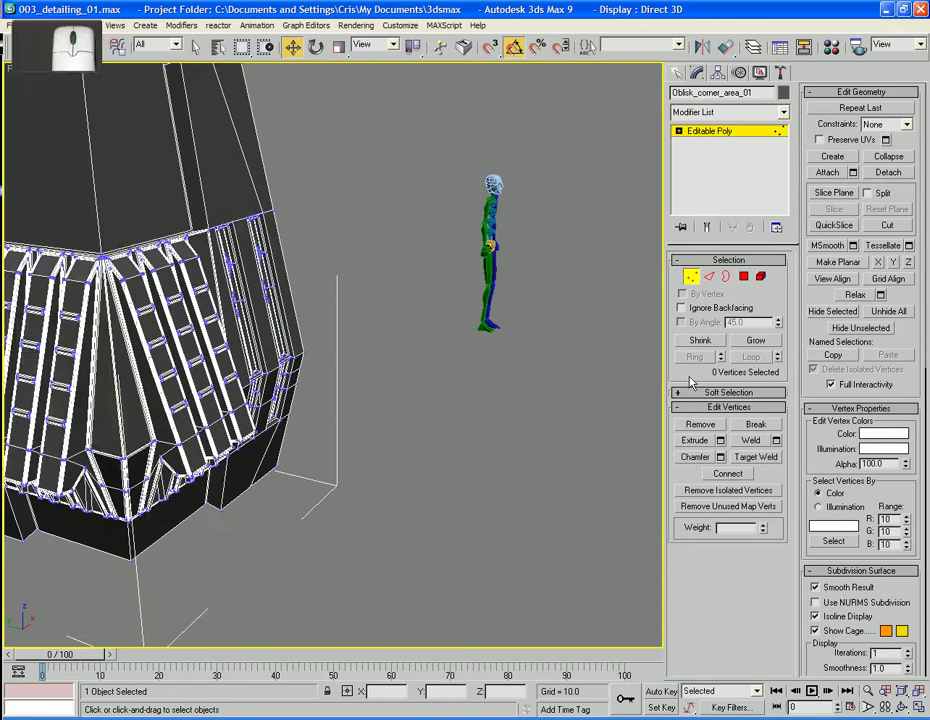
click(761, 276)
key(ctrl+a)
alt+middle_drag(365, 328, 320, 257)
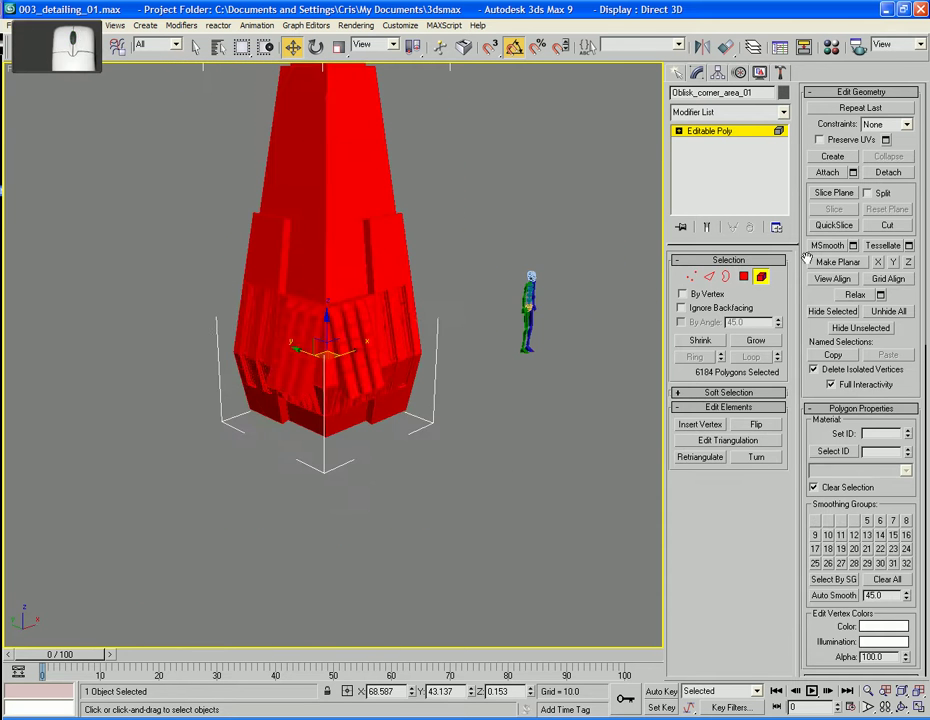
click(494, 484)
alt+middle_drag(494, 484, 407, 525)
scroll(411, 360, down, 2)
scroll(407, 525, down, 2)
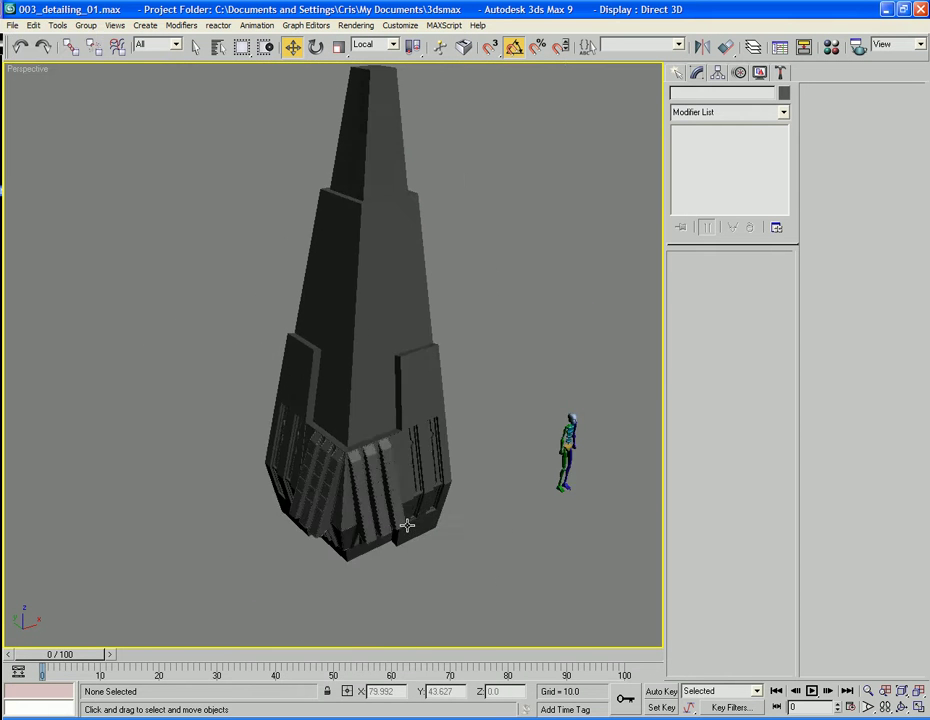
middle_drag(413, 454, 421, 520)
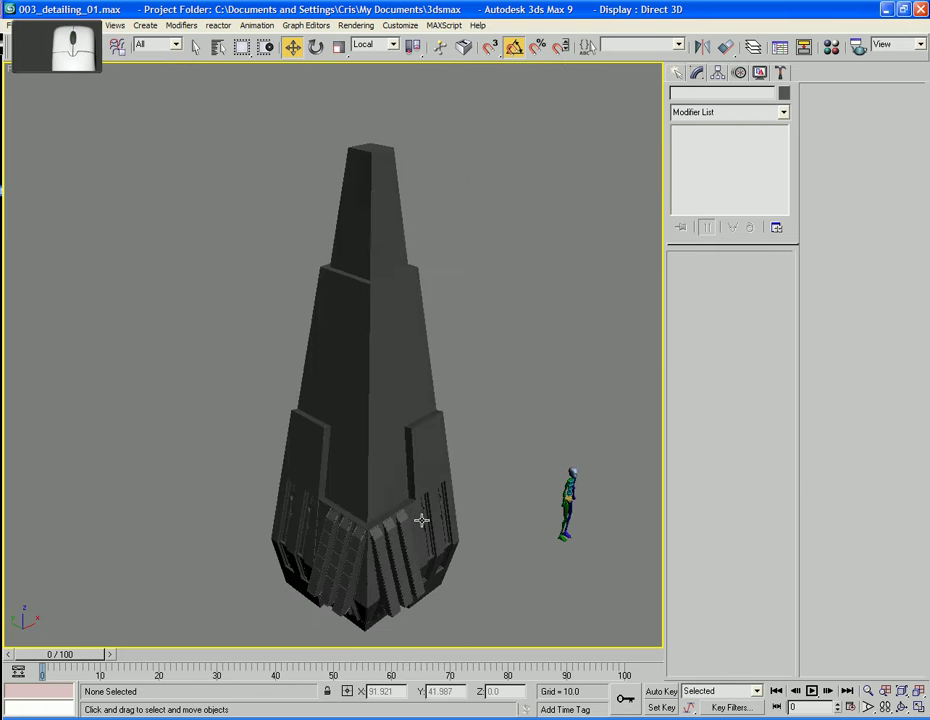